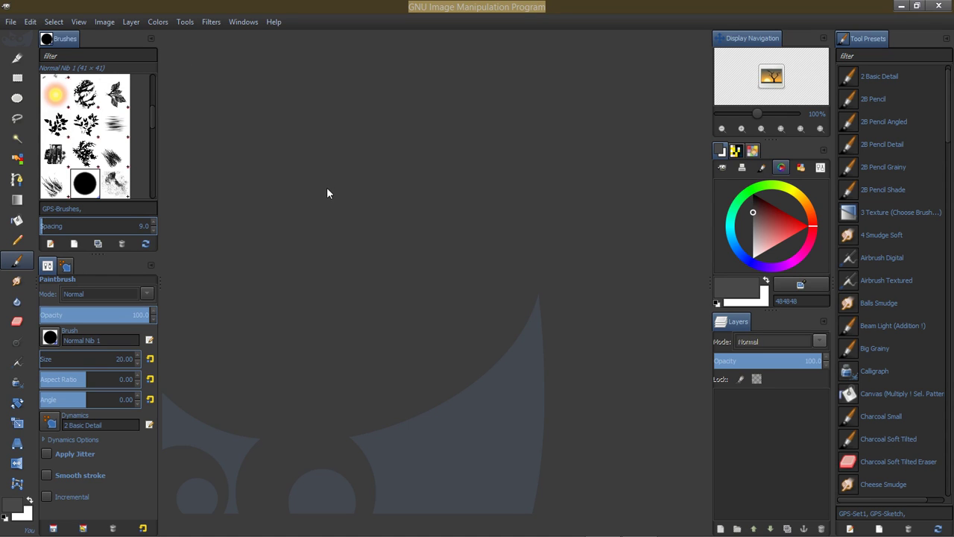
Switch the workspace to fullscreen and look over the available tool presets
{"action": "left_click", "coordinate": [80, 24]}
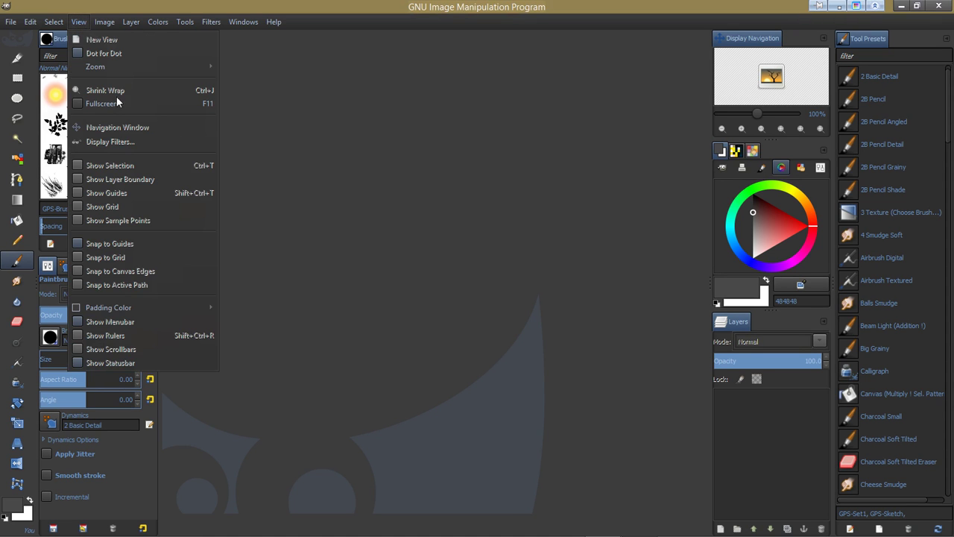
{"action": "left_click", "coordinate": [123, 102]}
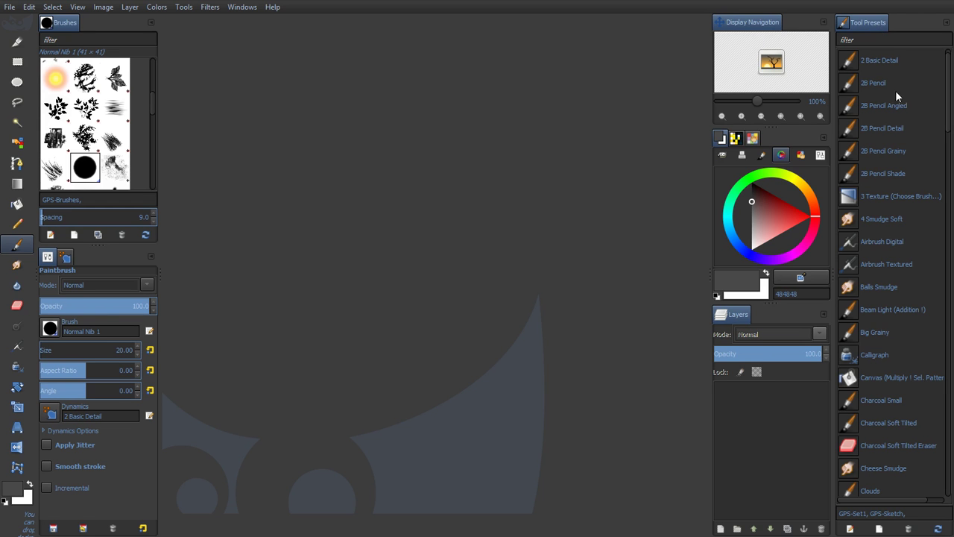
{"action": "mouse_move", "coordinate": [949, 128]}
{"action": "left_mouse_down"}
{"action": "mouse_move", "coordinate": [937, 270]}
{"action": "mouse_move", "coordinate": [937, 120]}
{"action": "left_mouse_up"}
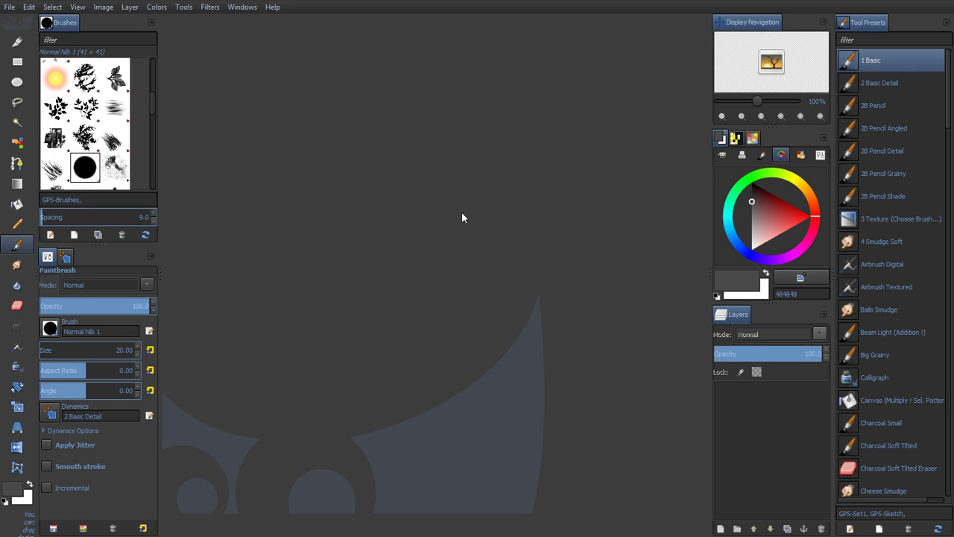
Open the recently used reference painting snow mtns001.xcf
{"action": "left_click", "coordinate": [10, 7]}
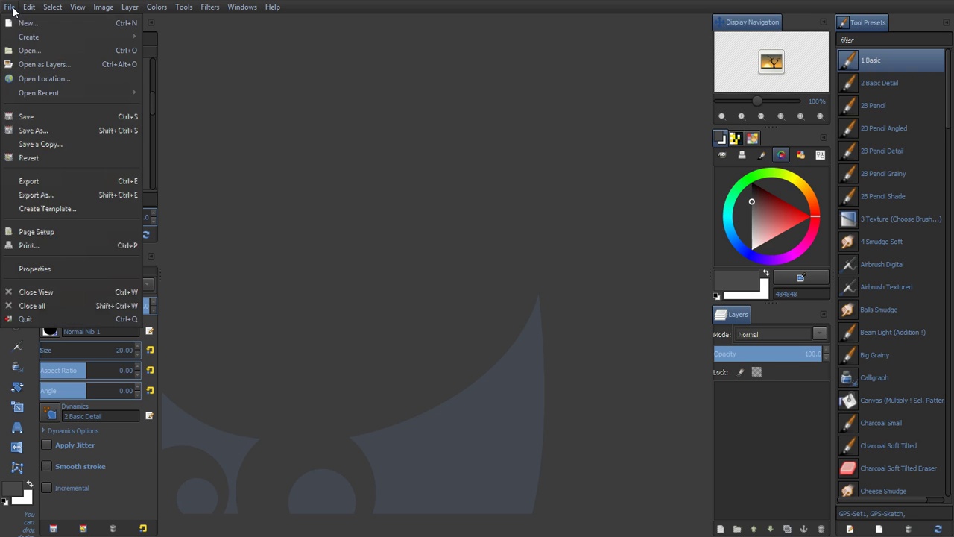
{"action": "left_click", "coordinate": [57, 50]}
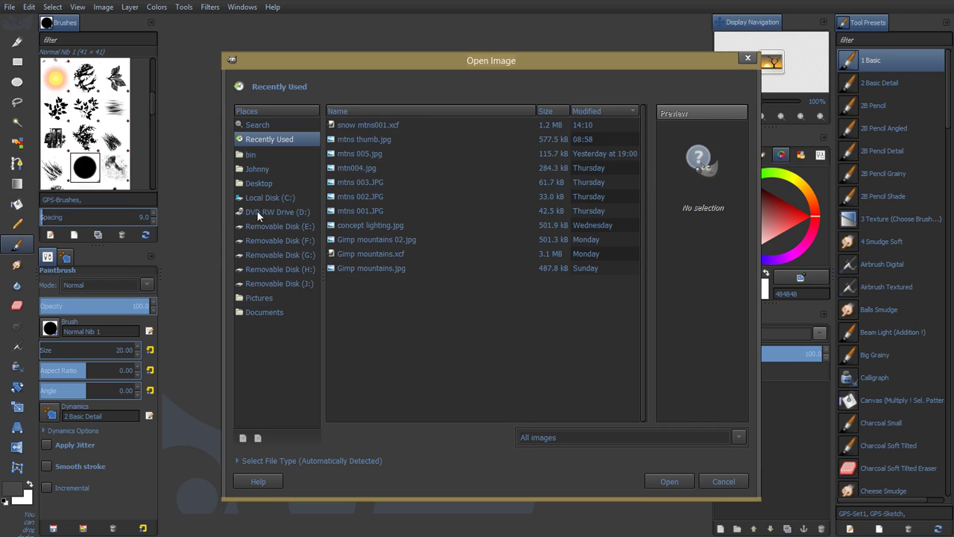
{"action": "left_click", "coordinate": [361, 124]}
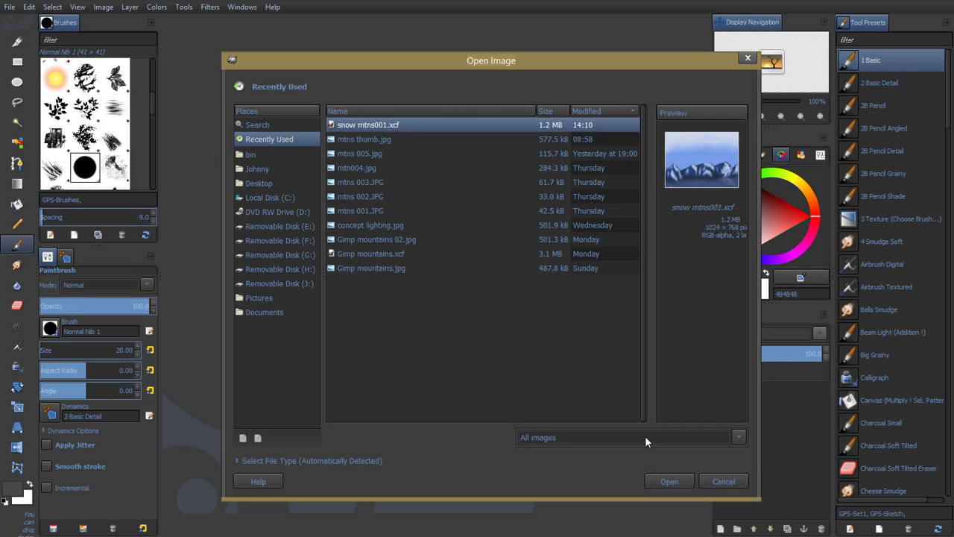
{"action": "left_click", "coordinate": [662, 481]}
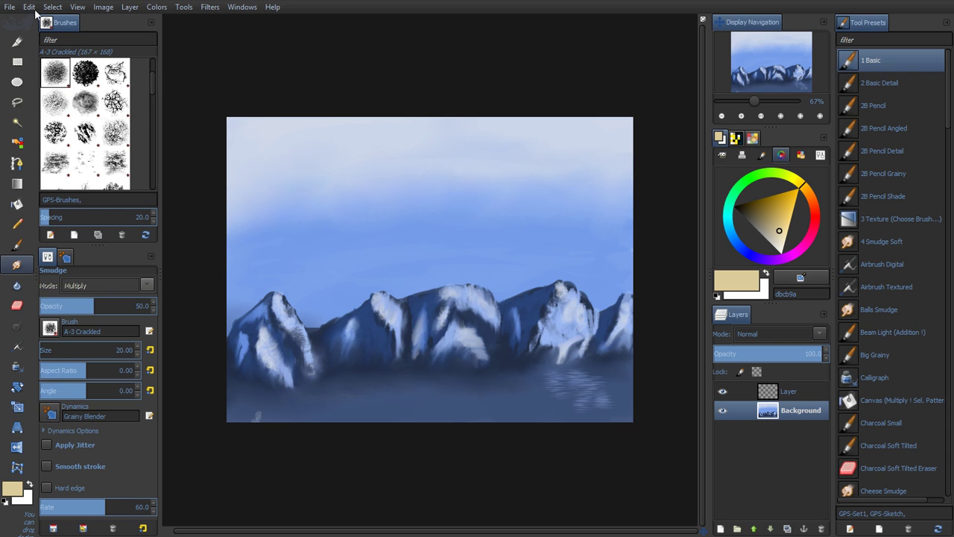
Create a new 1024 × 768 px RGB image at 72 ppi, filled with the background colour
{"action": "left_click", "coordinate": [11, 9]}
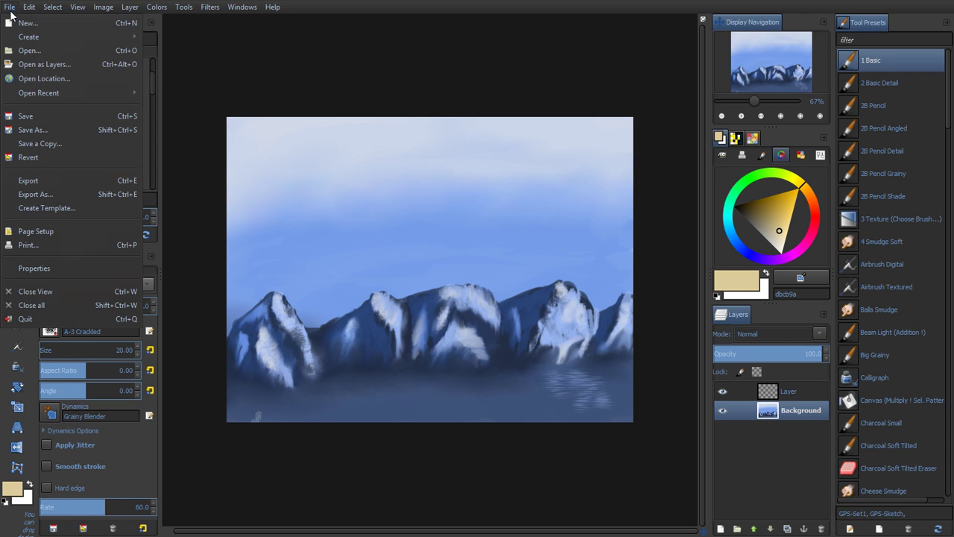
{"action": "left_click", "coordinate": [18, 26]}
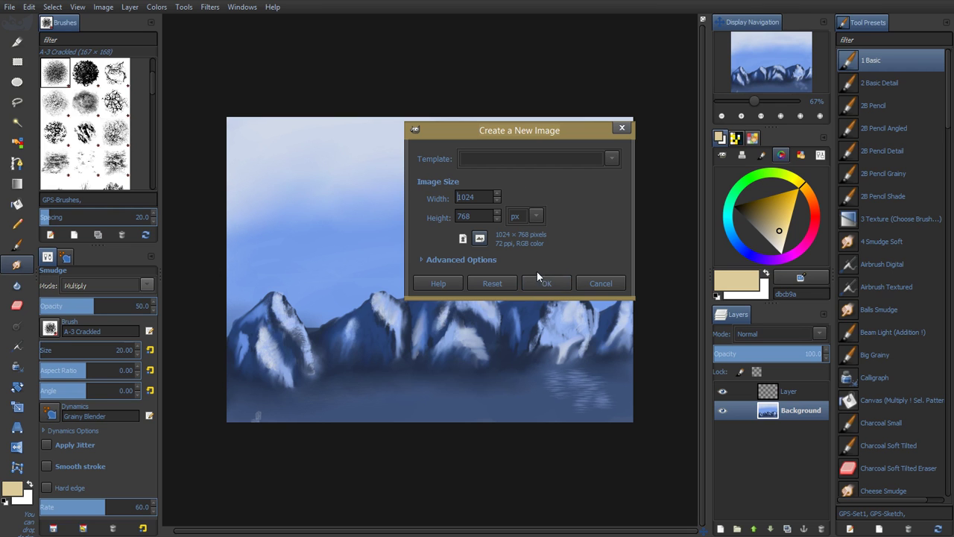
{"action": "left_click", "coordinate": [421, 258]}
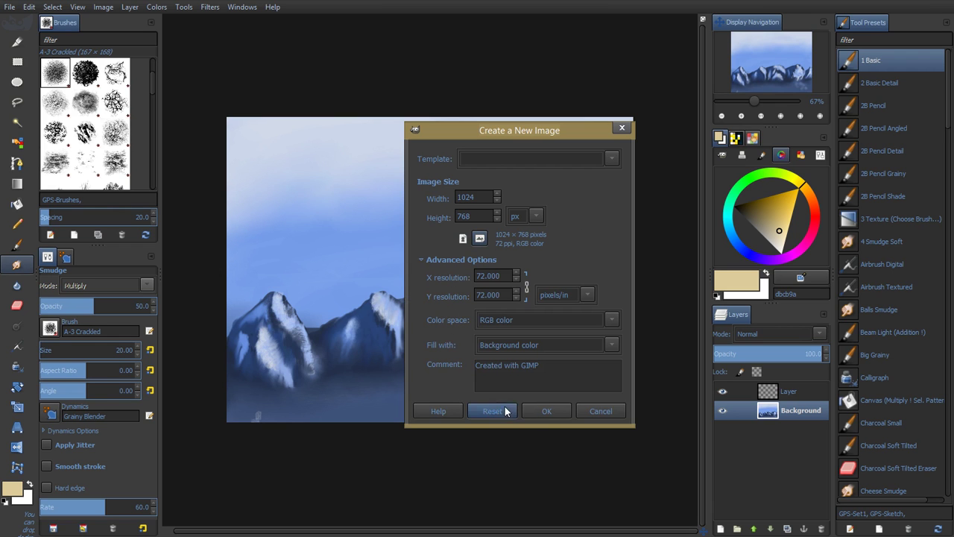
{"action": "left_click", "coordinate": [543, 411]}
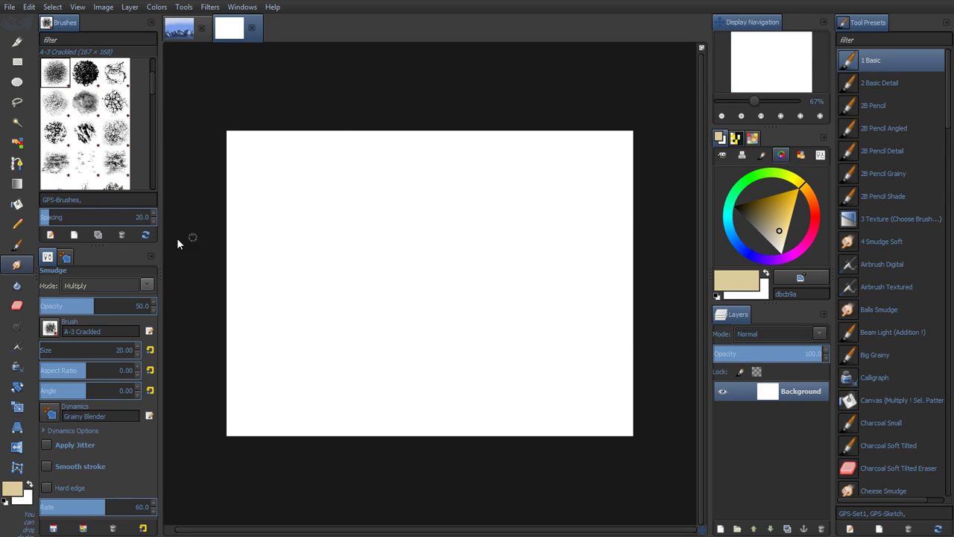
Choose the Paintbrush and load its 1 Basic tool preset
{"action": "left_click", "coordinate": [17, 244]}
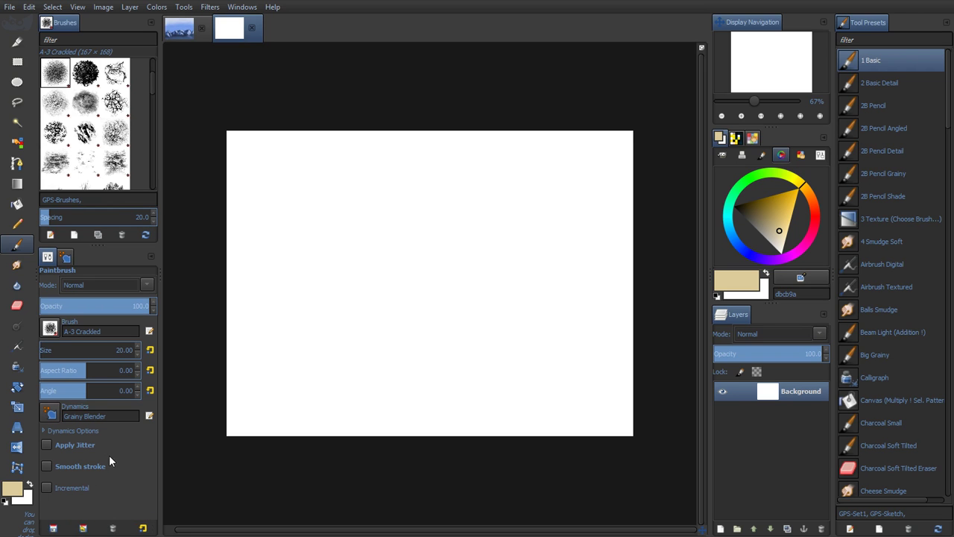
{"action": "left_click", "coordinate": [83, 528]}
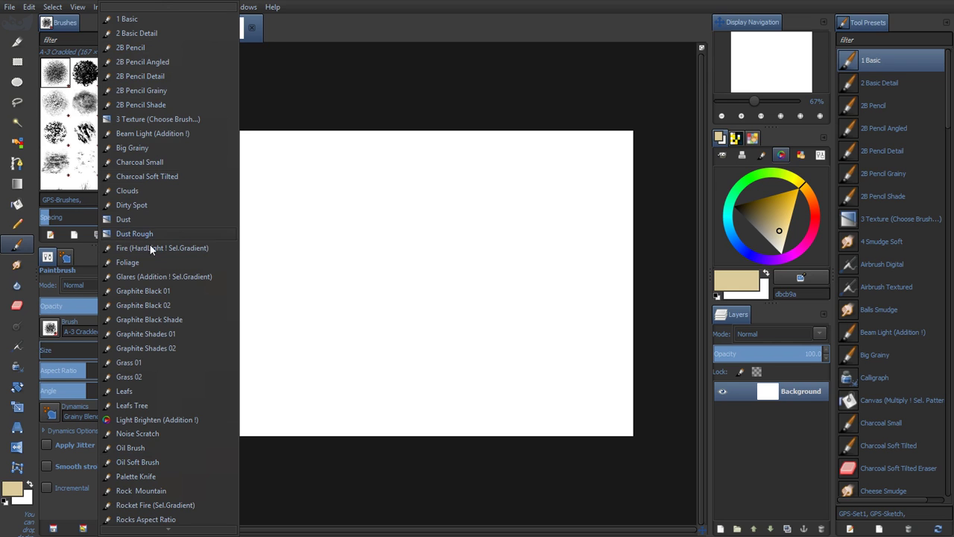
{"action": "left_click", "coordinate": [356, 7]}
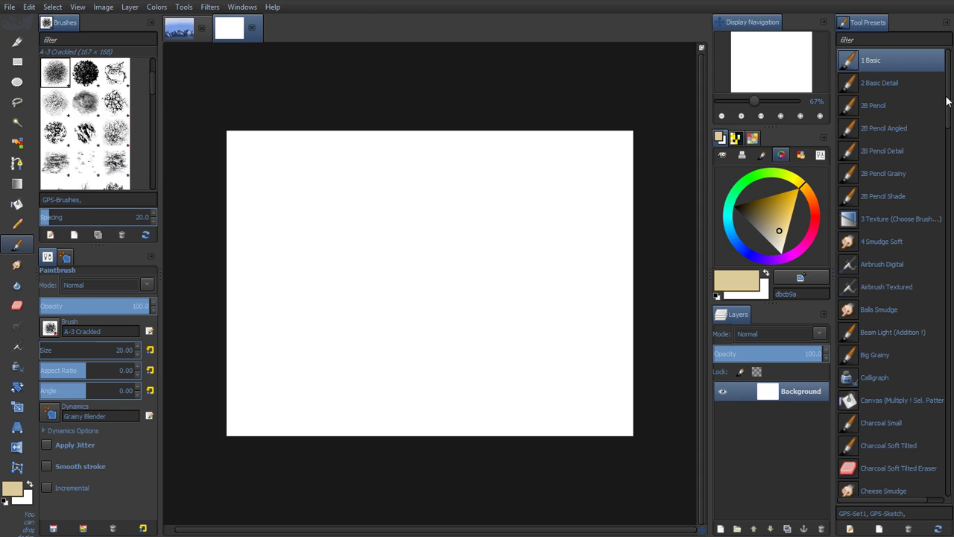
{"action": "mouse_move", "coordinate": [950, 101]}
{"action": "left_mouse_down"}
{"action": "mouse_move", "coordinate": [949, 179]}
{"action": "mouse_move", "coordinate": [952, 105]}
{"action": "left_mouse_up"}
{"action": "left_click", "coordinate": [83, 528]}
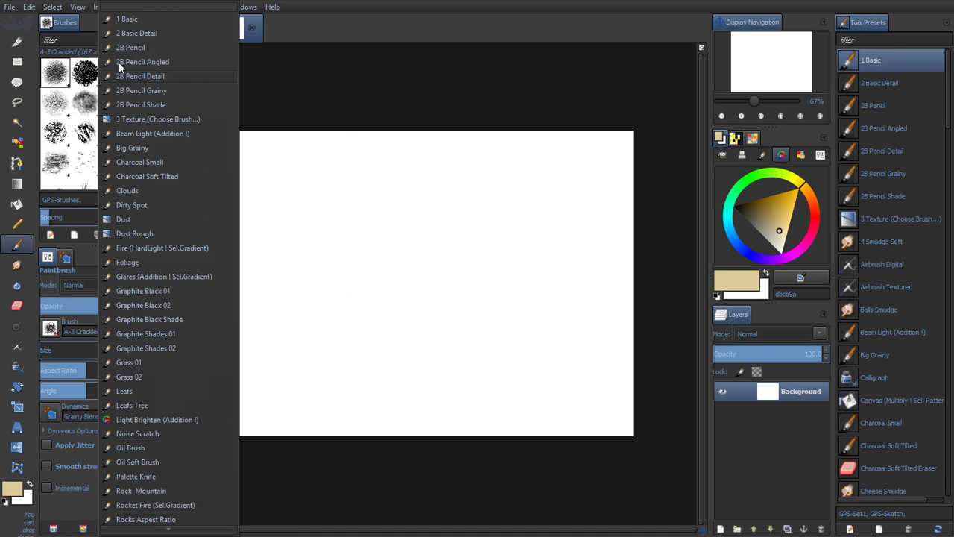
{"action": "left_click", "coordinate": [146, 21]}
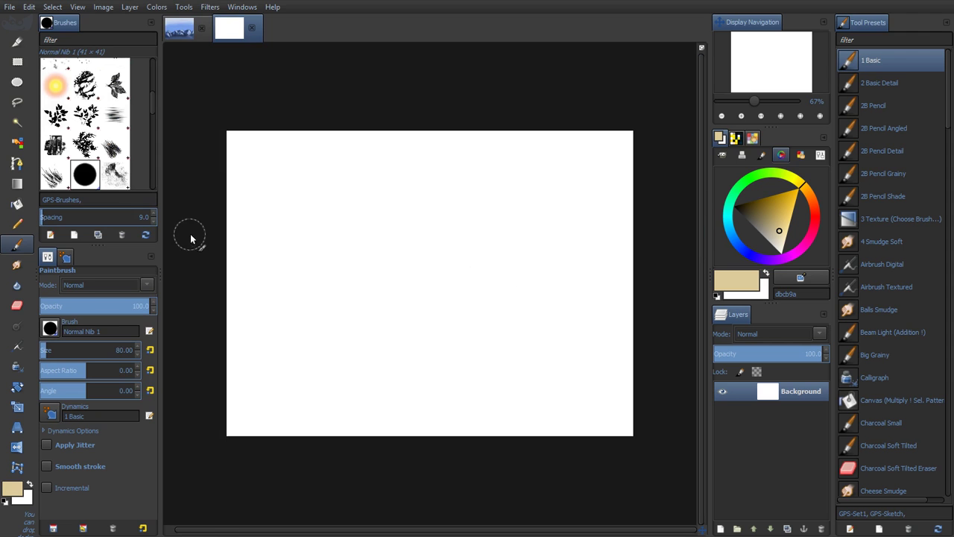
Fill the blank canvas with medium blue 4964ab and add a transparent 1024 × 768 px layer above it
{"action": "left_click", "coordinate": [18, 207]}
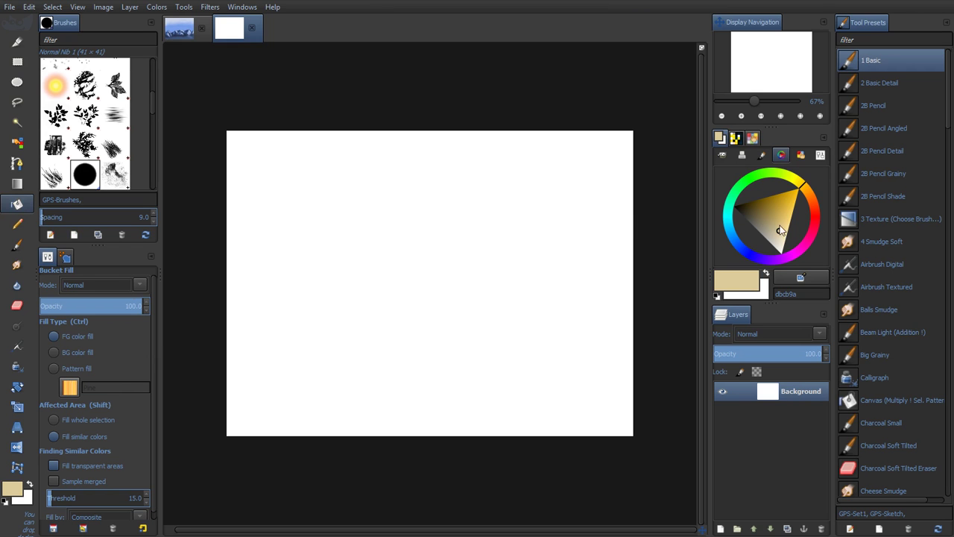
{"action": "left_click_drag", "start_coordinate": [778, 228], "coordinate": [738, 246]}
{"action": "left_click_drag", "start_coordinate": [800, 229], "coordinate": [770, 218]}
{"action": "left_click", "coordinate": [419, 288]}
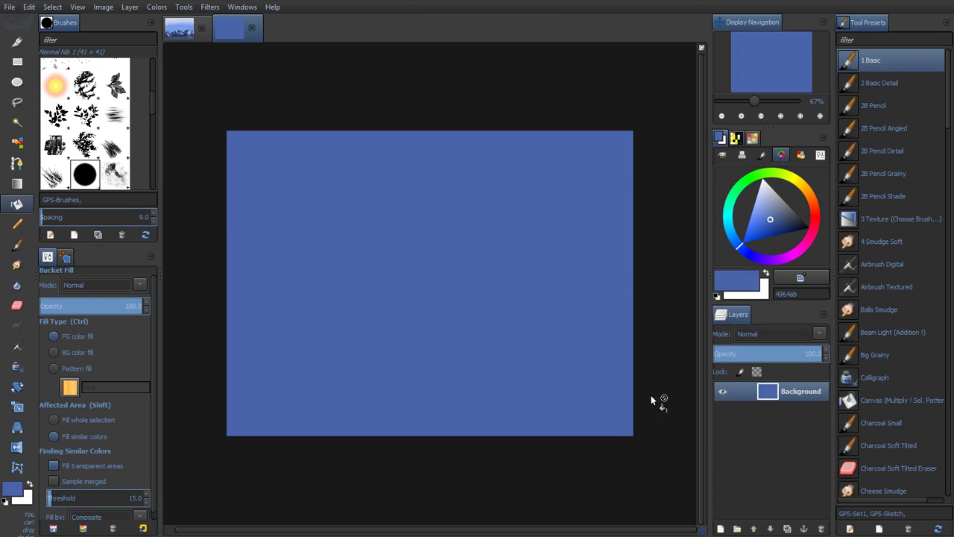
{"action": "left_click", "coordinate": [721, 528]}
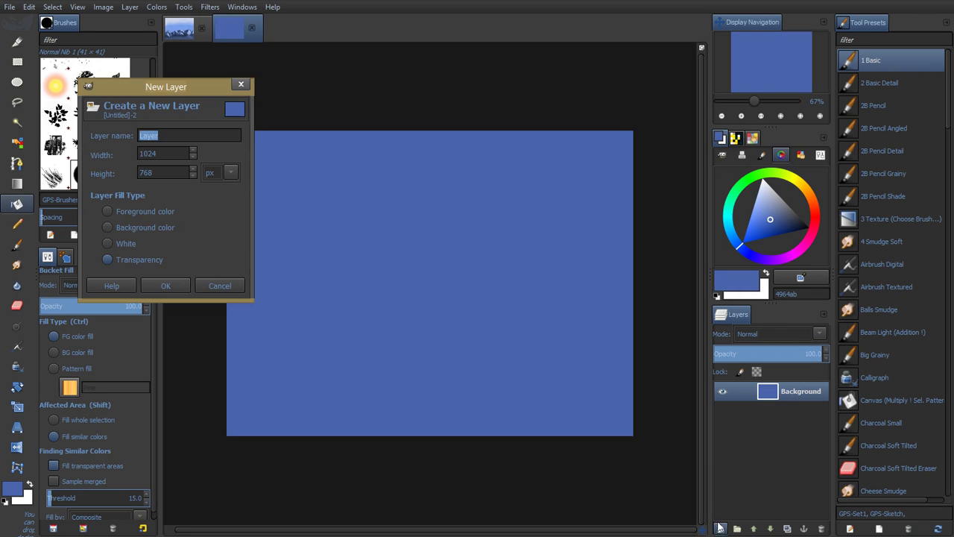
{"action": "left_click", "coordinate": [170, 287]}
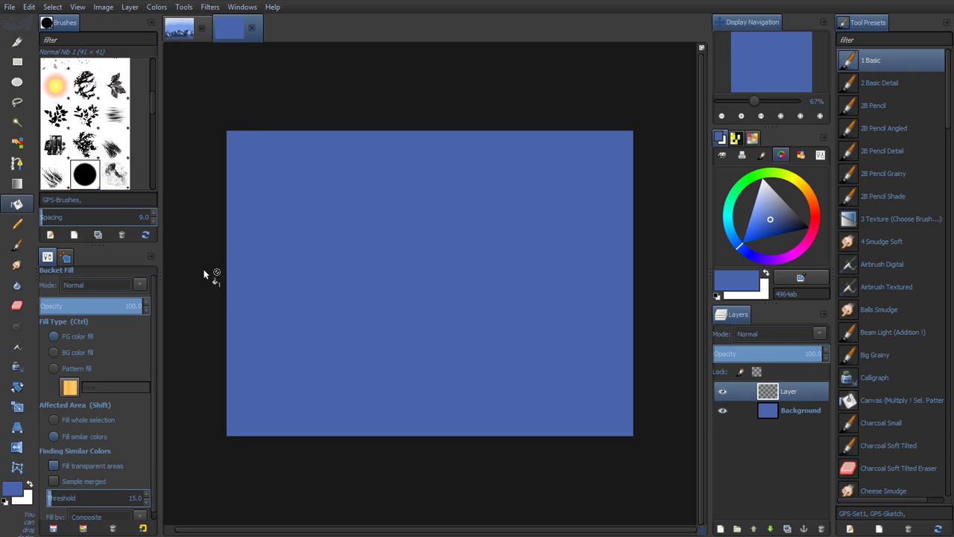
Paint light blue 8196ca strokes across the upper part of the sky with the Paintbrush enlarged to size 132
{"action": "left_click", "coordinate": [17, 245]}
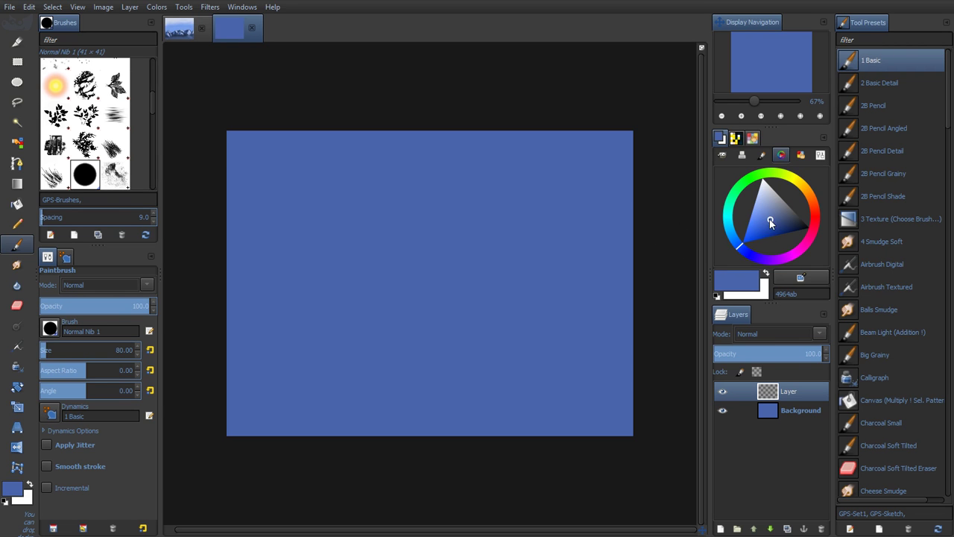
{"action": "left_click_drag", "start_coordinate": [770, 221], "coordinate": [767, 206]}
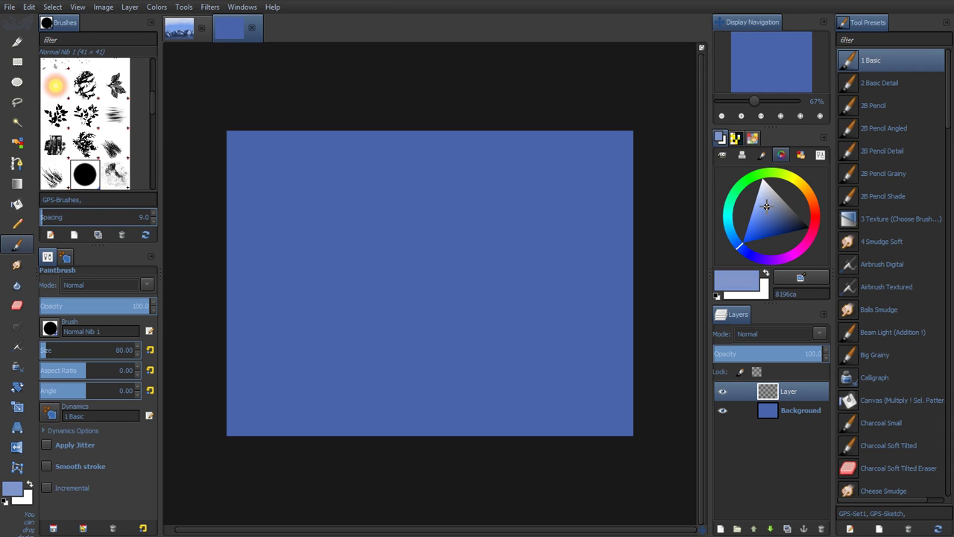
{"action": "key", "text": "bracketright"}
{"action": "key", "text": "bracketright"}
{"action": "key", "text": "bracketright"}
{"action": "key", "text": "bracketright"}
{"action": "key", "text": "bracketright"}
{"action": "key", "text": "bracketright"}
{"action": "key", "text": "bracketright"}
{"action": "key", "text": "bracketright"}
{"action": "key", "text": "bracketright"}
{"action": "key", "text": "bracketright"}
{"action": "key", "text": "bracketright"}
{"action": "key", "text": "bracketright"}
{"action": "key", "text": "bracketright"}
{"action": "key", "text": "bracketright"}
{"action": "key", "text": "bracketright"}
{"action": "key", "text": "bracketright"}
{"action": "key", "text": "bracketright"}
{"action": "key", "text": "bracketright"}
{"action": "key", "text": "bracketright"}
{"action": "key", "text": "bracketright"}
{"action": "key", "text": "bracketright"}
{"action": "mouse_move", "coordinate": [230, 147]}
{"action": "left_mouse_down"}
{"action": "mouse_move", "coordinate": [216, 164]}
{"action": "mouse_move", "coordinate": [277, 145]}
{"action": "mouse_move", "coordinate": [330, 153]}
{"action": "mouse_move", "coordinate": [270, 188]}
{"action": "mouse_move", "coordinate": [437, 162]}
{"action": "mouse_move", "coordinate": [588, 119]}
{"action": "mouse_move", "coordinate": [575, 187]}
{"action": "mouse_move", "coordinate": [637, 141]}
{"action": "mouse_move", "coordinate": [441, 211]}
{"action": "mouse_move", "coordinate": [567, 188]}
{"action": "mouse_move", "coordinate": [251, 205]}
{"action": "mouse_move", "coordinate": [289, 212]}
{"action": "mouse_move", "coordinate": [592, 166]}
{"action": "mouse_move", "coordinate": [618, 191]}
{"action": "mouse_move", "coordinate": [415, 226]}
{"action": "mouse_move", "coordinate": [586, 211]}
{"action": "mouse_move", "coordinate": [343, 313]}
{"action": "left_mouse_up"}
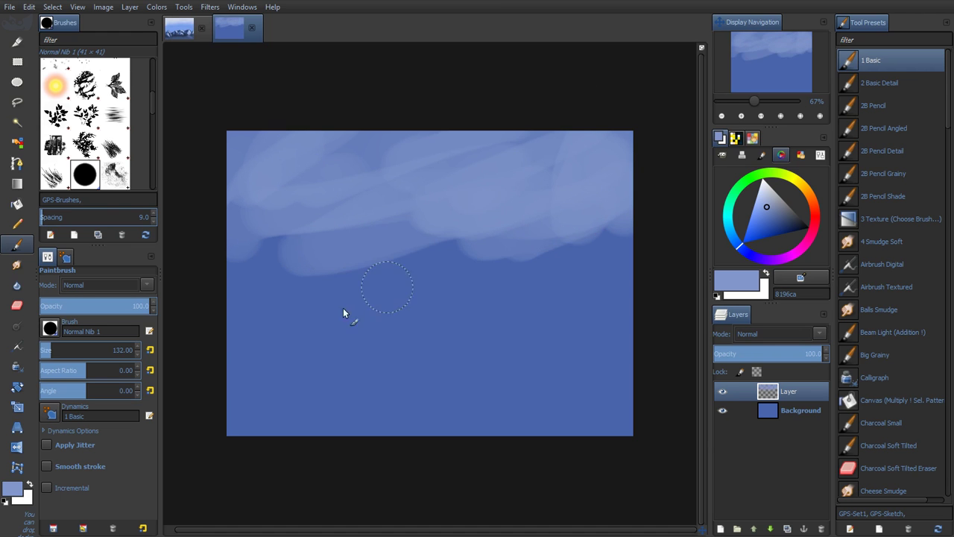
Paint the lower half of the canvas in deeper blue 3655a3 and the middle band in 566da8
{"action": "left_click_drag", "start_coordinate": [767, 209], "coordinate": [771, 224]}
{"action": "mouse_move", "coordinate": [233, 412]}
{"action": "left_mouse_down"}
{"action": "mouse_move", "coordinate": [265, 375]}
{"action": "mouse_move", "coordinate": [283, 394]}
{"action": "mouse_move", "coordinate": [352, 382]}
{"action": "mouse_move", "coordinate": [383, 438]}
{"action": "mouse_move", "coordinate": [500, 423]}
{"action": "mouse_move", "coordinate": [634, 384]}
{"action": "mouse_move", "coordinate": [544, 409]}
{"action": "mouse_move", "coordinate": [472, 360]}
{"action": "mouse_move", "coordinate": [329, 374]}
{"action": "mouse_move", "coordinate": [225, 366]}
{"action": "mouse_move", "coordinate": [233, 342]}
{"action": "mouse_move", "coordinate": [276, 327]}
{"action": "left_mouse_up"}
{"action": "mouse_move", "coordinate": [383, 339]}
{"action": "left_mouse_down"}
{"action": "mouse_move", "coordinate": [561, 313]}
{"action": "mouse_move", "coordinate": [569, 335]}
{"action": "left_mouse_up"}
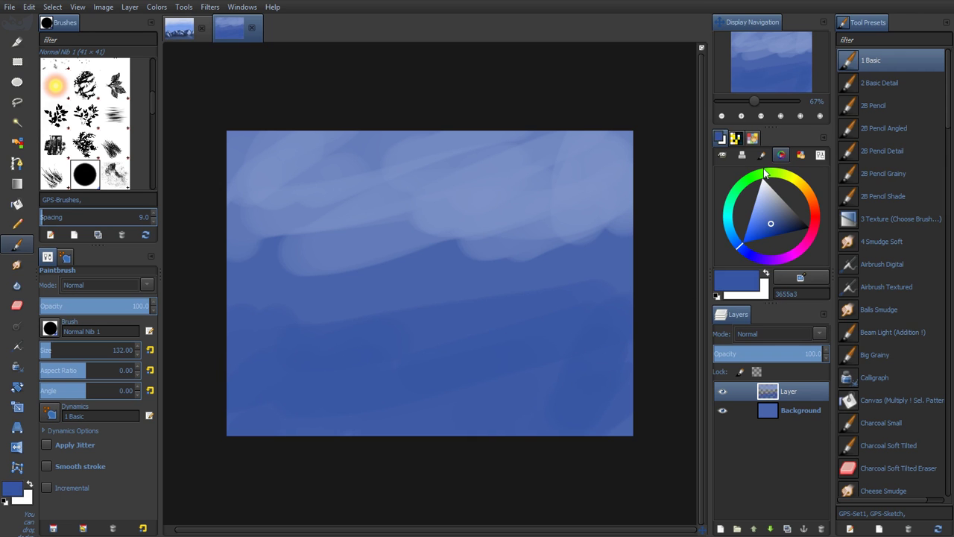
{"action": "left_click_drag", "start_coordinate": [771, 225], "coordinate": [771, 215]}
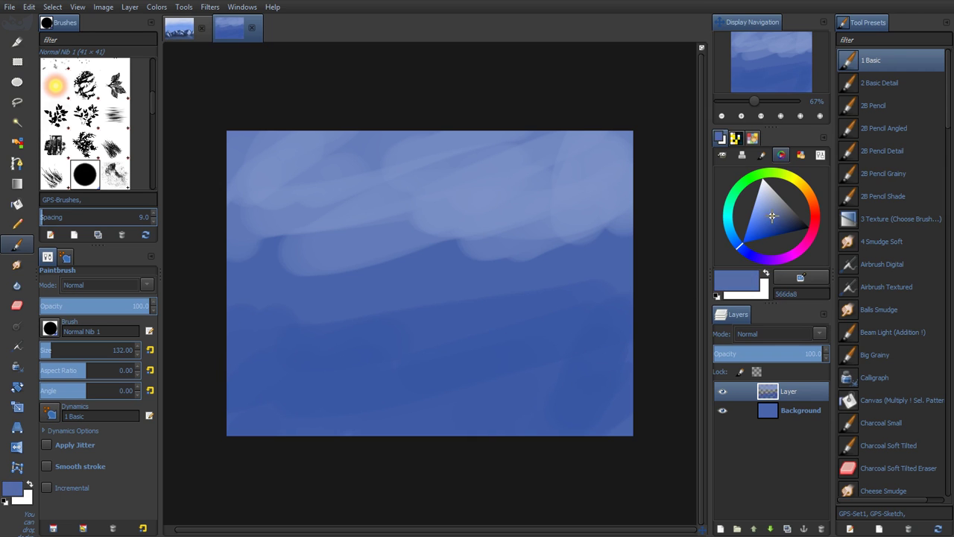
{"action": "mouse_move", "coordinate": [336, 262]}
{"action": "left_mouse_down"}
{"action": "mouse_move", "coordinate": [323, 302]}
{"action": "mouse_move", "coordinate": [441, 258]}
{"action": "mouse_move", "coordinate": [426, 304]}
{"action": "mouse_move", "coordinate": [599, 249]}
{"action": "mouse_move", "coordinate": [639, 272]}
{"action": "left_mouse_up"}
Paint the bottom of the canvas with broad strokes of dark blue 2d4787
{"action": "left_click_drag", "start_coordinate": [771, 215], "coordinate": [776, 224]}
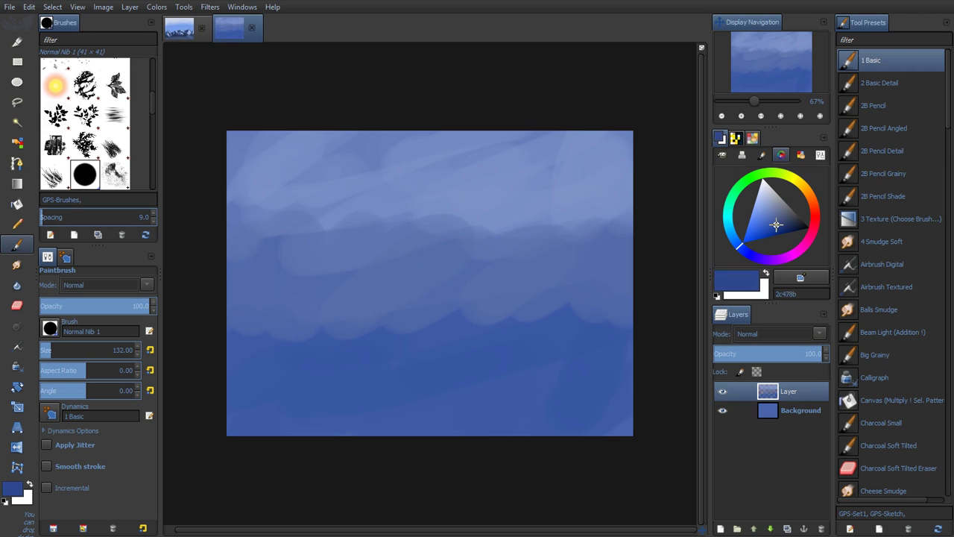
{"action": "mouse_move", "coordinate": [227, 347]}
{"action": "left_mouse_down"}
{"action": "mouse_move", "coordinate": [313, 328]}
{"action": "mouse_move", "coordinate": [262, 380]}
{"action": "mouse_move", "coordinate": [287, 417]}
{"action": "left_mouse_up"}
{"action": "mouse_move", "coordinate": [355, 399]}
{"action": "left_mouse_down"}
{"action": "mouse_move", "coordinate": [516, 364]}
{"action": "mouse_move", "coordinate": [464, 410]}
{"action": "mouse_move", "coordinate": [502, 407]}
{"action": "mouse_move", "coordinate": [547, 427]}
{"action": "mouse_move", "coordinate": [617, 379]}
{"action": "mouse_move", "coordinate": [627, 388]}
{"action": "mouse_move", "coordinate": [600, 404]}
{"action": "mouse_move", "coordinate": [413, 431]}
{"action": "mouse_move", "coordinate": [352, 453]}
{"action": "mouse_move", "coordinate": [404, 397]}
{"action": "mouse_move", "coordinate": [598, 342]}
{"action": "mouse_move", "coordinate": [407, 363]}
{"action": "mouse_move", "coordinate": [297, 363]}
{"action": "mouse_move", "coordinate": [550, 317]}
{"action": "left_mouse_up"}
{"action": "mouse_move", "coordinate": [519, 363]}
{"action": "left_mouse_down"}
{"action": "mouse_move", "coordinate": [291, 407]}
{"action": "mouse_move", "coordinate": [636, 406]}
{"action": "mouse_move", "coordinate": [573, 429]}
{"action": "left_mouse_up"}
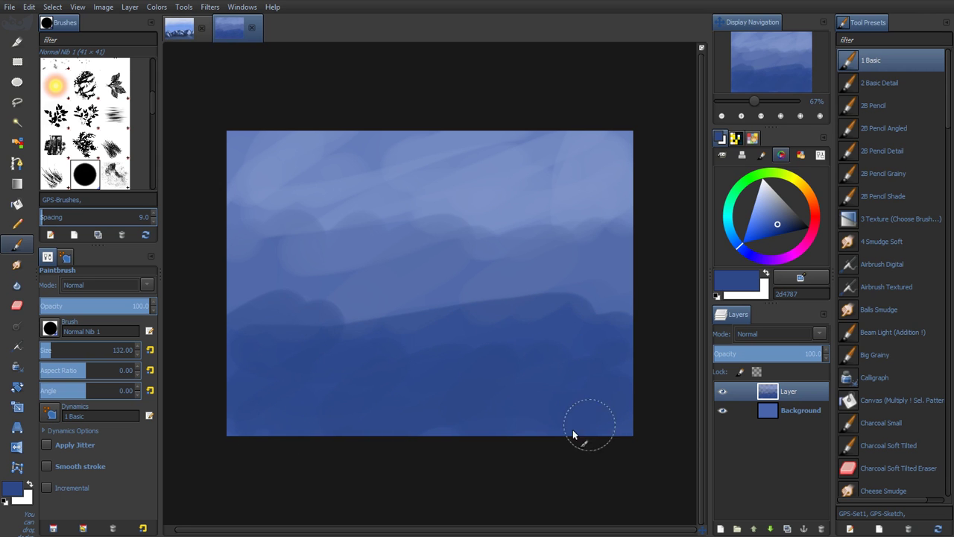
Blend the blue bands into a smooth sky gradient using the Smudge tool's Speed Blending preset
{"action": "left_click", "coordinate": [16, 265]}
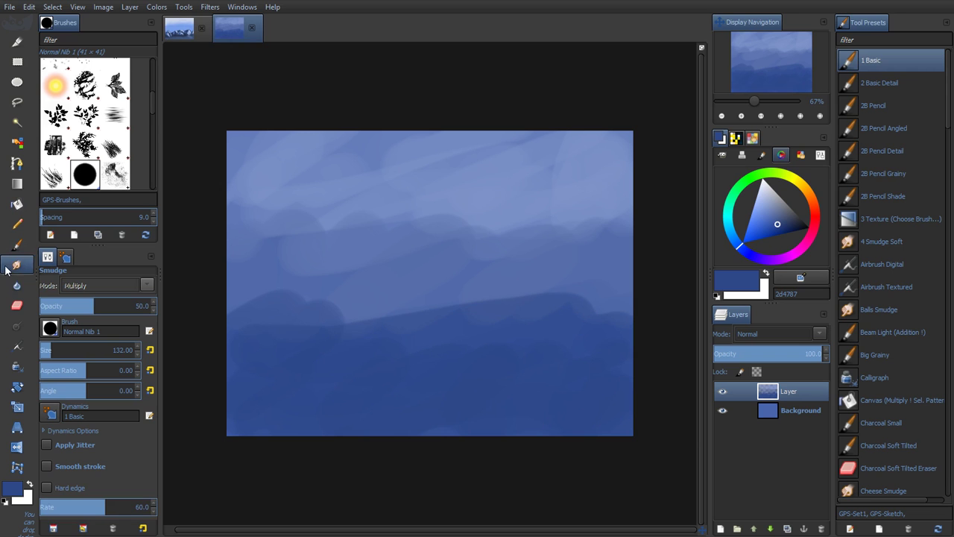
{"action": "left_click", "coordinate": [82, 528]}
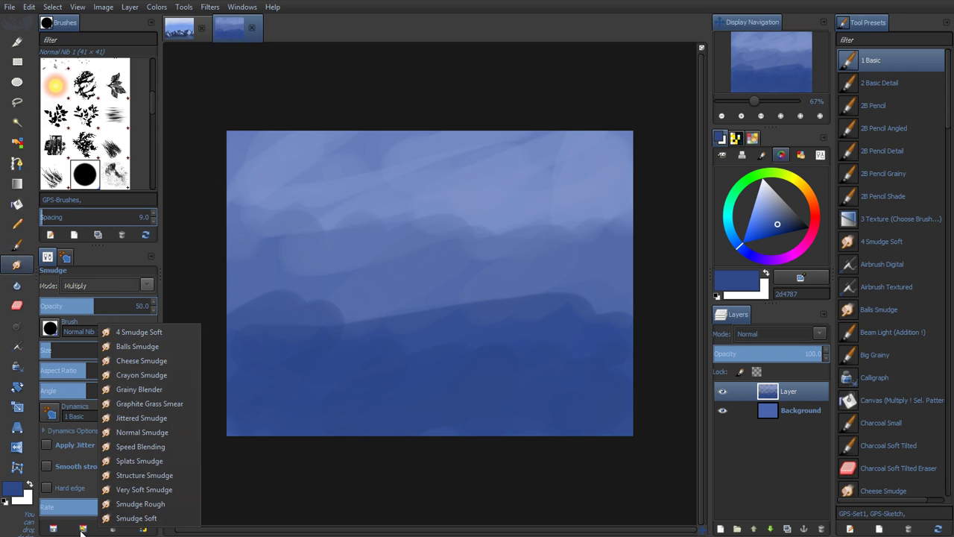
{"action": "left_click", "coordinate": [167, 445]}
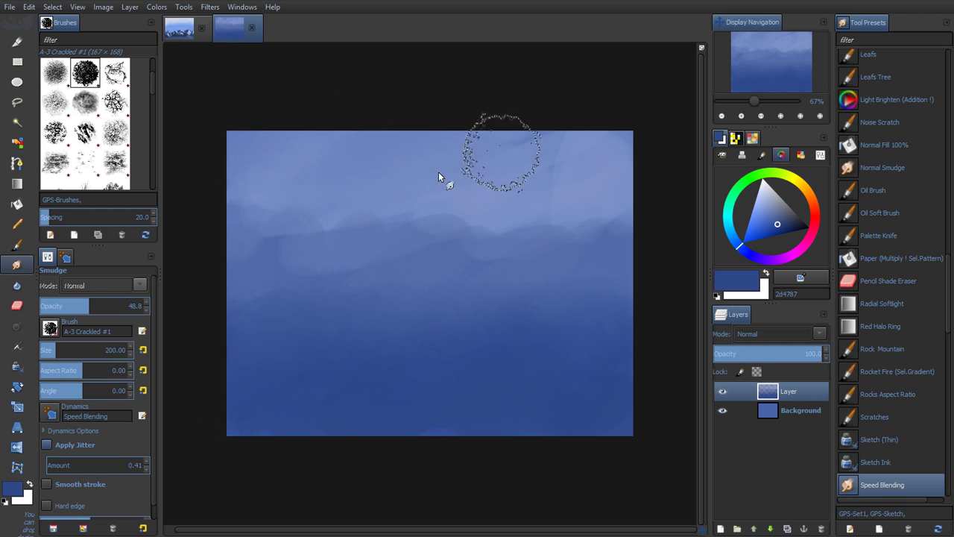
{"action": "mouse_move", "coordinate": [475, 212]}
{"action": "left_mouse_down"}
{"action": "mouse_move", "coordinate": [602, 186]}
{"action": "mouse_move", "coordinate": [551, 276]}
{"action": "mouse_move", "coordinate": [576, 244]}
{"action": "mouse_move", "coordinate": [516, 236]}
{"action": "mouse_move", "coordinate": [368, 277]}
{"action": "mouse_move", "coordinate": [297, 213]}
{"action": "mouse_move", "coordinate": [250, 229]}
{"action": "mouse_move", "coordinate": [293, 261]}
{"action": "mouse_move", "coordinate": [388, 232]}
{"action": "mouse_move", "coordinate": [601, 290]}
{"action": "mouse_move", "coordinate": [579, 271]}
{"action": "mouse_move", "coordinate": [358, 257]}
{"action": "mouse_move", "coordinate": [322, 232]}
{"action": "mouse_move", "coordinate": [453, 216]}
{"action": "mouse_move", "coordinate": [404, 234]}
{"action": "mouse_move", "coordinate": [315, 299]}
{"action": "mouse_move", "coordinate": [568, 226]}
{"action": "mouse_move", "coordinate": [625, 225]}
{"action": "mouse_move", "coordinate": [619, 268]}
{"action": "mouse_move", "coordinate": [529, 328]}
{"action": "mouse_move", "coordinate": [437, 342]}
{"action": "mouse_move", "coordinate": [298, 341]}
{"action": "mouse_move", "coordinate": [269, 325]}
{"action": "mouse_move", "coordinate": [389, 317]}
{"action": "mouse_move", "coordinate": [431, 330]}
{"action": "mouse_move", "coordinate": [444, 296]}
{"action": "mouse_move", "coordinate": [278, 345]}
{"action": "mouse_move", "coordinate": [401, 314]}
{"action": "mouse_move", "coordinate": [624, 309]}
{"action": "mouse_move", "coordinate": [587, 322]}
{"action": "mouse_move", "coordinate": [429, 324]}
{"action": "mouse_move", "coordinate": [157, 296]}
{"action": "left_mouse_up"}
Reload the 1 Basic Paintbrush preset, check the mountain reference painting, and set the new image's foreground colour to dark blue-grey 2b3348
{"action": "left_click", "coordinate": [16, 244]}
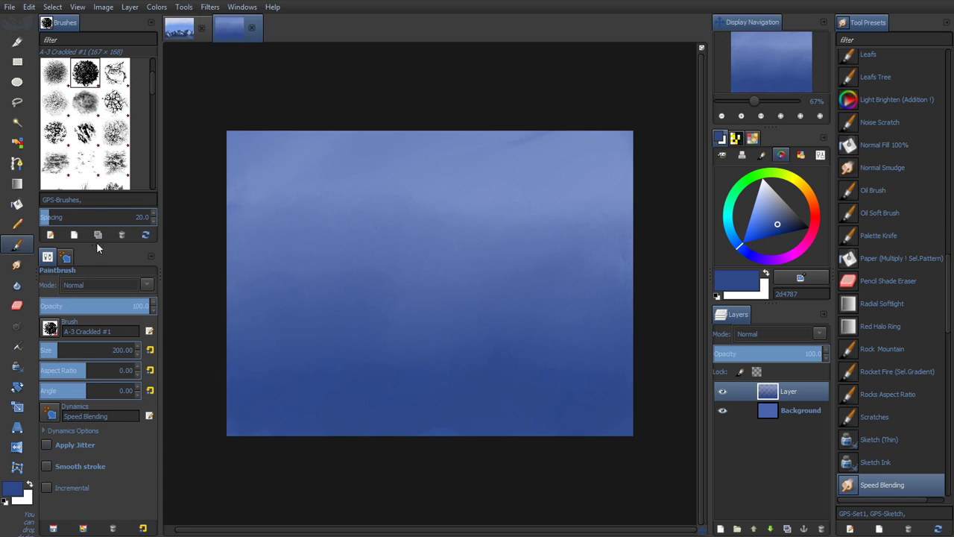
{"action": "left_click", "coordinate": [83, 528]}
{"action": "left_click", "coordinate": [131, 24]}
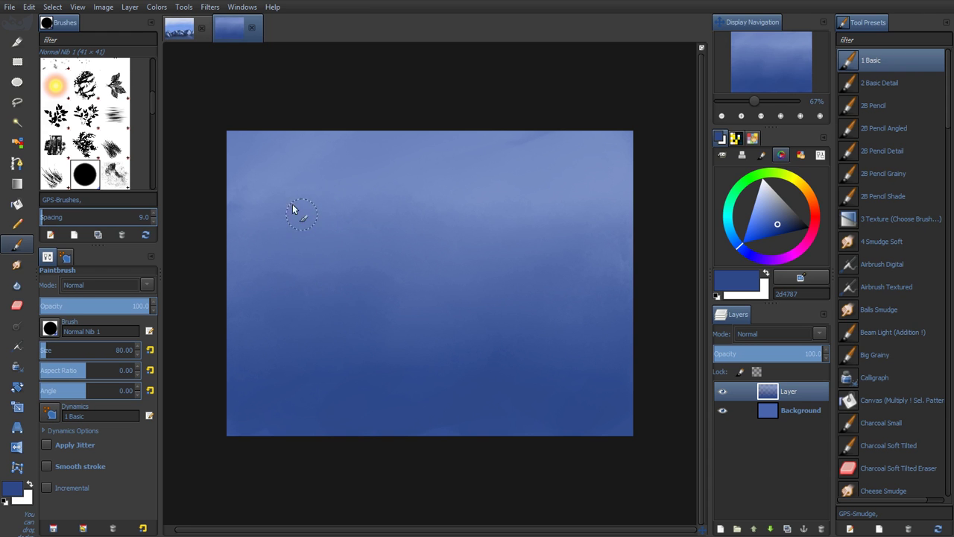
{"action": "left_click", "coordinate": [182, 30]}
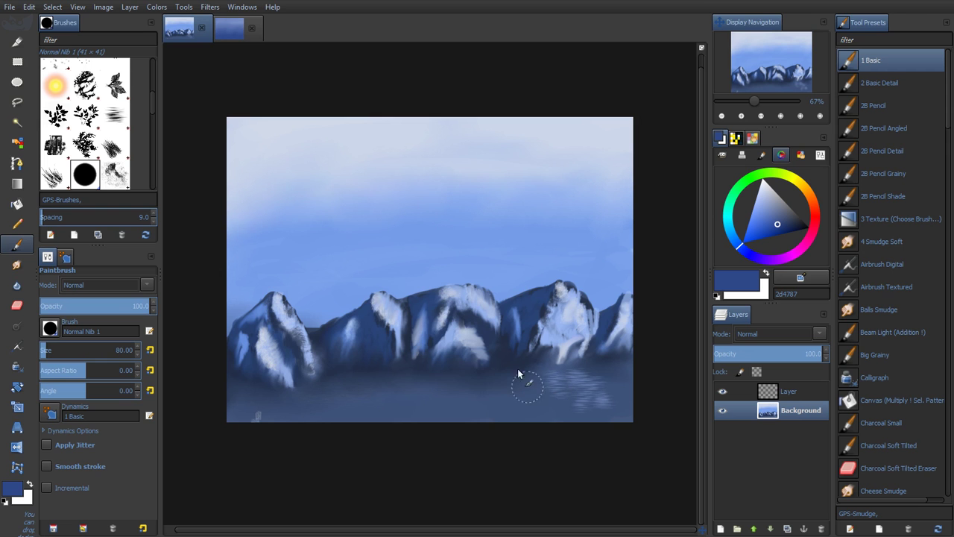
{"action": "left_click", "coordinate": [233, 30]}
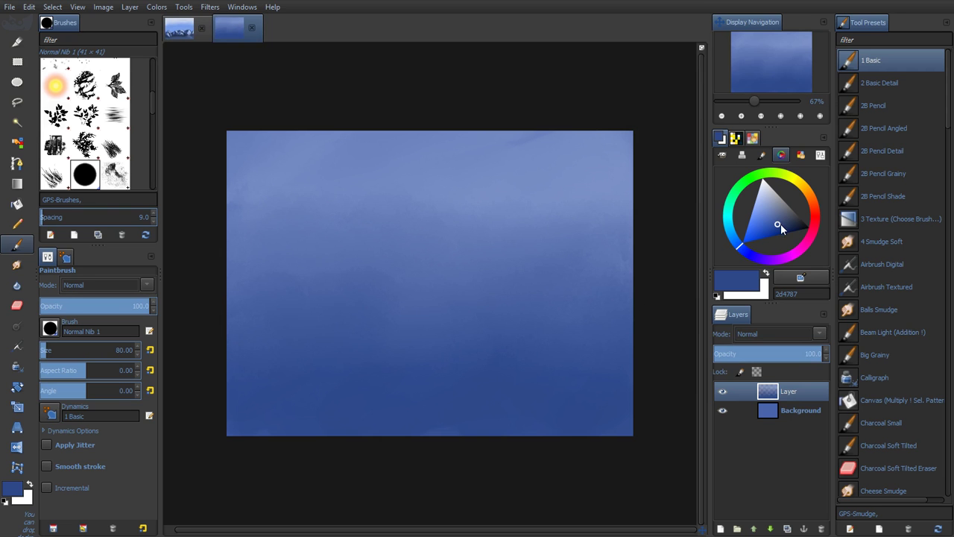
{"action": "left_click_drag", "start_coordinate": [777, 223], "coordinate": [793, 221]}
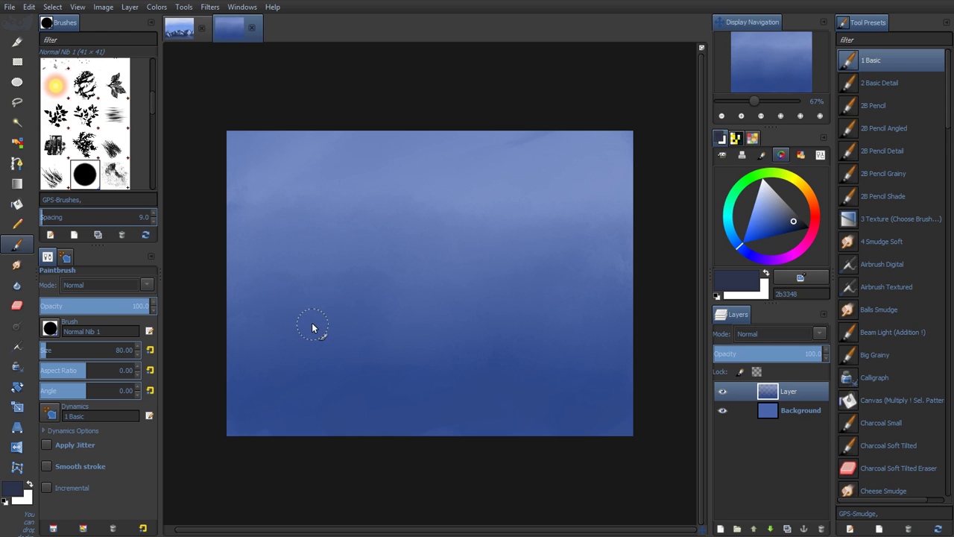
Paint a dark jagged mountain range across the full width of the lower canvas with the brush at size 42
{"action": "key", "text": "bracketleft"}
{"action": "key", "text": "bracketleft"}
{"action": "key", "text": "bracketleft"}
{"action": "key", "text": "bracketleft"}
{"action": "key", "text": "bracketleft"}
{"action": "key", "text": "bracketleft"}
{"action": "key", "text": "bracketright"}
{"action": "mouse_move", "coordinate": [305, 351]}
{"action": "left_mouse_down"}
{"action": "mouse_move", "coordinate": [348, 304]}
{"action": "mouse_move", "coordinate": [333, 331]}
{"action": "mouse_move", "coordinate": [342, 316]}
{"action": "mouse_move", "coordinate": [351, 330]}
{"action": "mouse_move", "coordinate": [350, 305]}
{"action": "mouse_move", "coordinate": [357, 328]}
{"action": "mouse_move", "coordinate": [358, 309]}
{"action": "mouse_move", "coordinate": [384, 348]}
{"action": "mouse_move", "coordinate": [373, 326]}
{"action": "mouse_move", "coordinate": [410, 294]}
{"action": "mouse_move", "coordinate": [401, 306]}
{"action": "mouse_move", "coordinate": [411, 324]}
{"action": "mouse_move", "coordinate": [410, 295]}
{"action": "mouse_move", "coordinate": [410, 315]}
{"action": "mouse_move", "coordinate": [418, 305]}
{"action": "mouse_move", "coordinate": [449, 323]}
{"action": "mouse_move", "coordinate": [451, 342]}
{"action": "mouse_move", "coordinate": [446, 304]}
{"action": "mouse_move", "coordinate": [485, 291]}
{"action": "mouse_move", "coordinate": [471, 311]}
{"action": "mouse_move", "coordinate": [509, 291]}
{"action": "mouse_move", "coordinate": [471, 304]}
{"action": "mouse_move", "coordinate": [509, 299]}
{"action": "mouse_move", "coordinate": [493, 303]}
{"action": "mouse_move", "coordinate": [491, 322]}
{"action": "mouse_move", "coordinate": [468, 320]}
{"action": "mouse_move", "coordinate": [487, 328]}
{"action": "mouse_move", "coordinate": [534, 313]}
{"action": "mouse_move", "coordinate": [513, 325]}
{"action": "mouse_move", "coordinate": [542, 295]}
{"action": "mouse_move", "coordinate": [539, 326]}
{"action": "mouse_move", "coordinate": [540, 308]}
{"action": "mouse_move", "coordinate": [517, 337]}
{"action": "mouse_move", "coordinate": [549, 334]}
{"action": "mouse_move", "coordinate": [556, 309]}
{"action": "mouse_move", "coordinate": [550, 339]}
{"action": "mouse_move", "coordinate": [565, 339]}
{"action": "mouse_move", "coordinate": [572, 319]}
{"action": "mouse_move", "coordinate": [560, 332]}
{"action": "mouse_move", "coordinate": [582, 318]}
{"action": "mouse_move", "coordinate": [569, 338]}
{"action": "mouse_move", "coordinate": [598, 295]}
{"action": "mouse_move", "coordinate": [607, 333]}
{"action": "mouse_move", "coordinate": [575, 332]}
{"action": "left_mouse_up"}
{"action": "mouse_move", "coordinate": [316, 366]}
{"action": "left_mouse_down"}
{"action": "mouse_move", "coordinate": [276, 343]}
{"action": "mouse_move", "coordinate": [293, 367]}
{"action": "mouse_move", "coordinate": [291, 349]}
{"action": "mouse_move", "coordinate": [264, 341]}
{"action": "mouse_move", "coordinate": [281, 357]}
{"action": "mouse_move", "coordinate": [281, 342]}
{"action": "mouse_move", "coordinate": [311, 348]}
{"action": "mouse_move", "coordinate": [315, 360]}
{"action": "mouse_move", "coordinate": [328, 360]}
{"action": "mouse_move", "coordinate": [281, 349]}
{"action": "mouse_move", "coordinate": [289, 340]}
{"action": "mouse_move", "coordinate": [313, 356]}
{"action": "mouse_move", "coordinate": [318, 331]}
{"action": "mouse_move", "coordinate": [275, 351]}
{"action": "mouse_move", "coordinate": [350, 343]}
{"action": "mouse_move", "coordinate": [331, 378]}
{"action": "mouse_move", "coordinate": [382, 333]}
{"action": "mouse_move", "coordinate": [362, 367]}
{"action": "mouse_move", "coordinate": [392, 329]}
{"action": "mouse_move", "coordinate": [383, 358]}
{"action": "mouse_move", "coordinate": [402, 333]}
{"action": "mouse_move", "coordinate": [415, 368]}
{"action": "mouse_move", "coordinate": [434, 339]}
{"action": "mouse_move", "coordinate": [419, 356]}
{"action": "mouse_move", "coordinate": [456, 334]}
{"action": "mouse_move", "coordinate": [446, 331]}
{"action": "mouse_move", "coordinate": [451, 322]}
{"action": "mouse_move", "coordinate": [471, 337]}
{"action": "mouse_move", "coordinate": [457, 357]}
{"action": "mouse_move", "coordinate": [491, 333]}
{"action": "mouse_move", "coordinate": [463, 357]}
{"action": "mouse_move", "coordinate": [498, 326]}
{"action": "mouse_move", "coordinate": [500, 360]}
{"action": "mouse_move", "coordinate": [519, 340]}
{"action": "mouse_move", "coordinate": [539, 355]}
{"action": "mouse_move", "coordinate": [558, 333]}
{"action": "mouse_move", "coordinate": [610, 334]}
{"action": "left_mouse_up"}
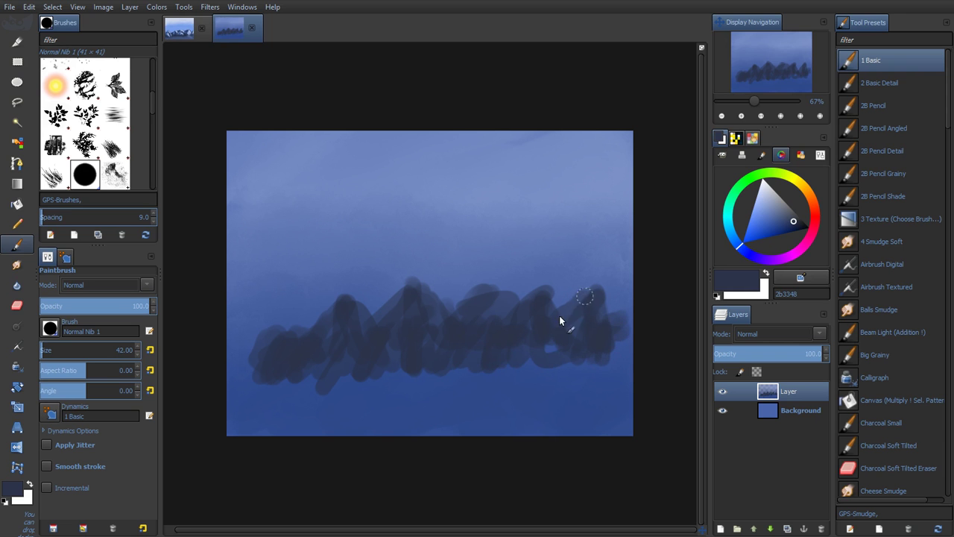
{"action": "left_click_drag", "start_coordinate": [596, 300], "coordinate": [626, 333]}
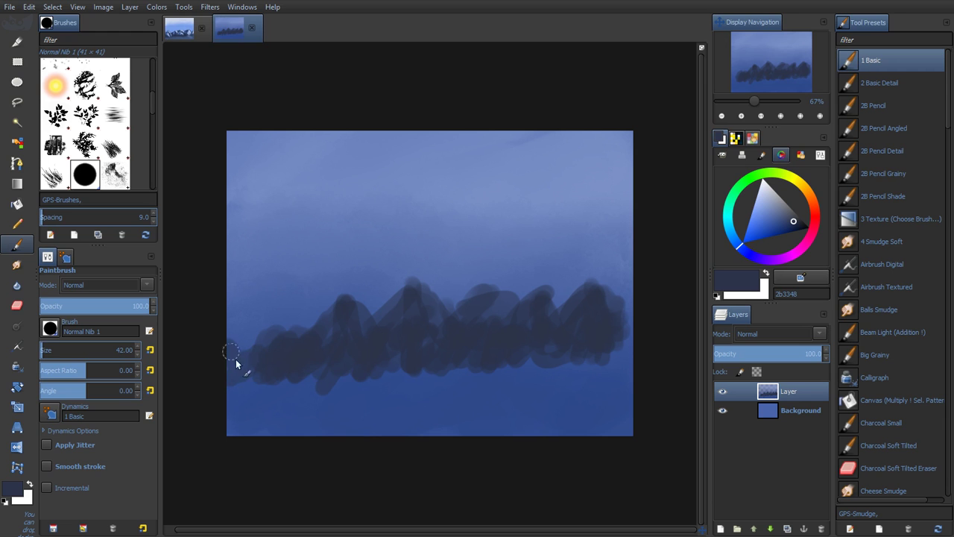
{"action": "mouse_move", "coordinate": [293, 351]}
{"action": "left_mouse_down"}
{"action": "mouse_move", "coordinate": [343, 346]}
{"action": "mouse_move", "coordinate": [345, 381]}
{"action": "mouse_move", "coordinate": [422, 326]}
{"action": "mouse_move", "coordinate": [494, 341]}
{"action": "mouse_move", "coordinate": [483, 334]}
{"action": "mouse_move", "coordinate": [552, 332]}
{"action": "mouse_move", "coordinate": [597, 346]}
{"action": "mouse_move", "coordinate": [617, 343]}
{"action": "mouse_move", "coordinate": [619, 316]}
{"action": "mouse_move", "coordinate": [619, 345]}
{"action": "left_mouse_up"}
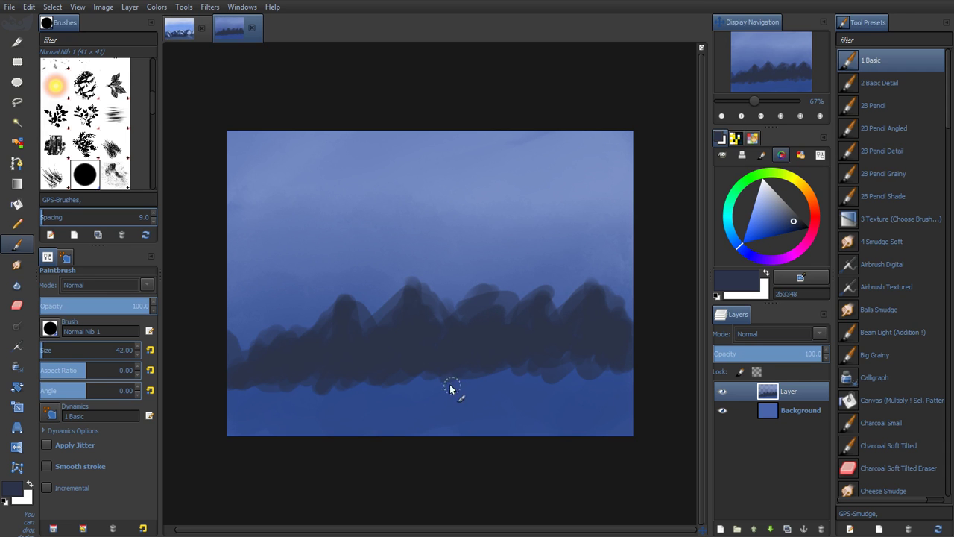
Load the Smudge tool's Normal Smudge preset and choose the P_2B Pencil Angled brush
{"action": "left_click", "coordinate": [17, 265]}
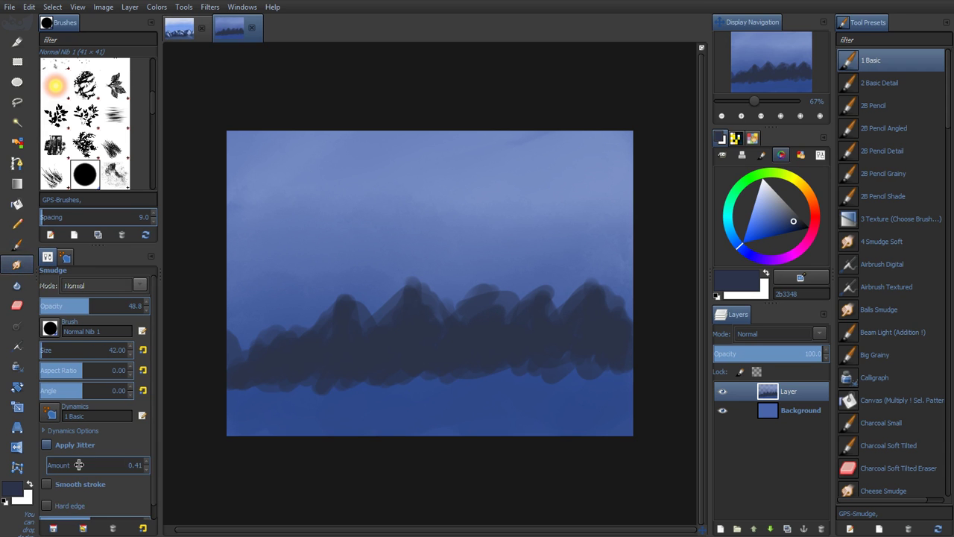
{"action": "left_click", "coordinate": [83, 528]}
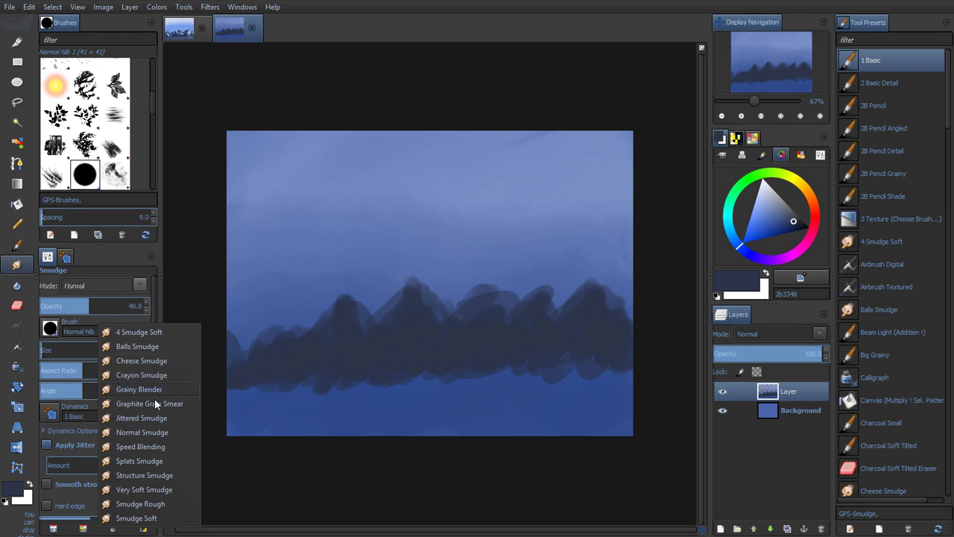
{"action": "left_click", "coordinate": [162, 432]}
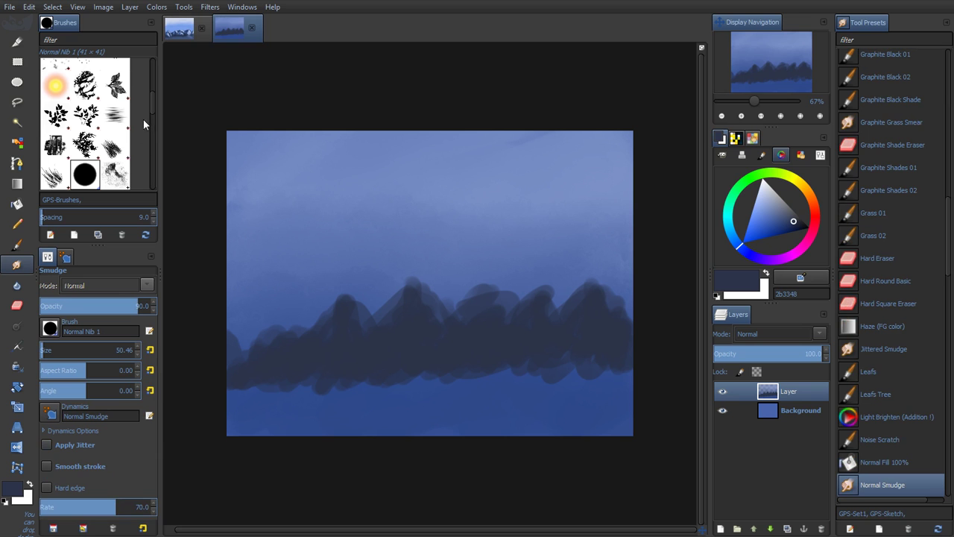
{"action": "left_click_drag", "start_coordinate": [153, 106], "coordinate": [151, 115]}
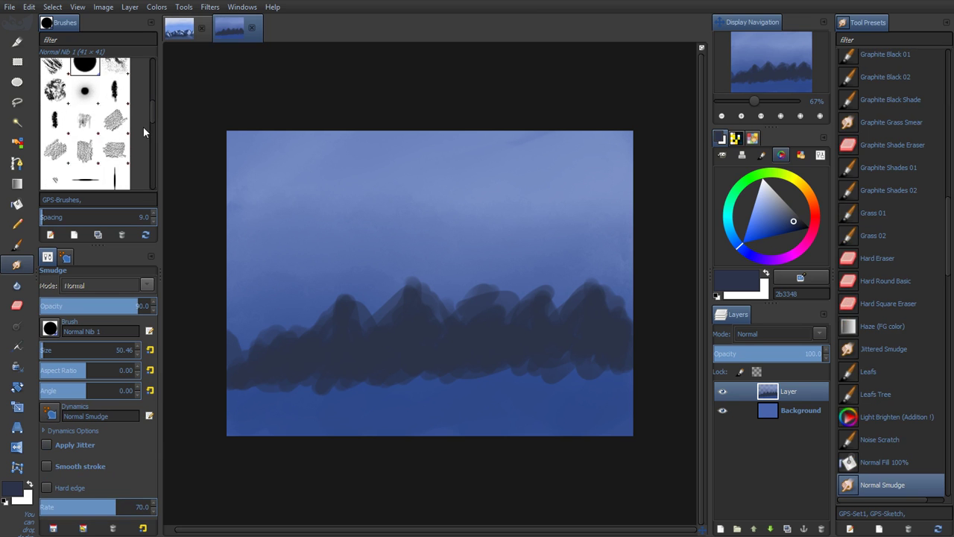
{"action": "left_click", "coordinate": [113, 97]}
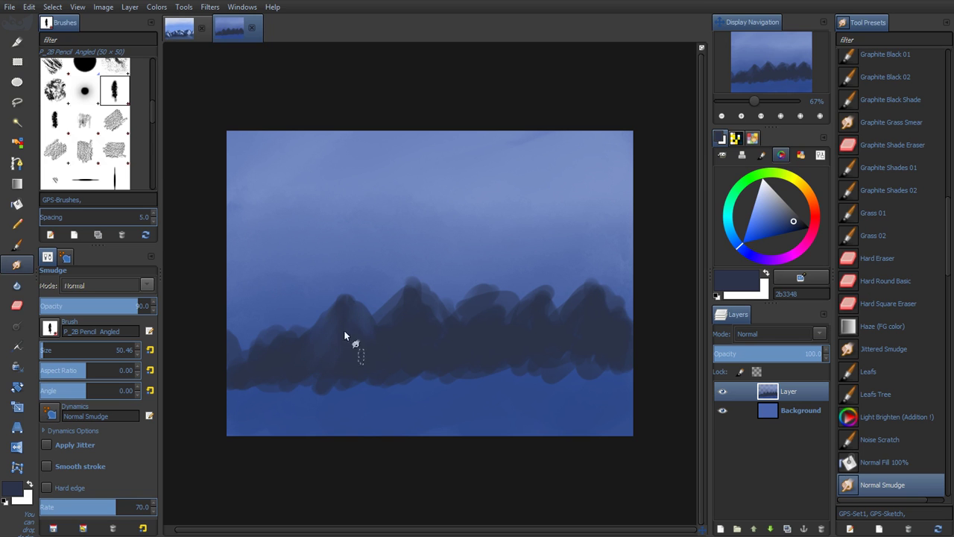
Enlarge the smudge brush to 76.46 and soften the overlapping strokes and ridge edges of the dark mountains
{"action": "key", "text": "bracketright"}
{"action": "key", "text": "bracketright"}
{"action": "key", "text": "bracketright"}
{"action": "key", "text": "bracketright"}
{"action": "key", "text": "bracketright"}
{"action": "key", "text": "bracketright"}
{"action": "key", "text": "bracketright"}
{"action": "key", "text": "bracketright"}
{"action": "key", "text": "bracketright"}
{"action": "key", "text": "bracketright"}
{"action": "key", "text": "bracketright"}
{"action": "key", "text": "bracketright"}
{"action": "key", "text": "bracketright"}
{"action": "key", "text": "bracketright"}
{"action": "key", "text": "bracketright"}
{"action": "key", "text": "bracketright"}
{"action": "key", "text": "bracketright"}
{"action": "key", "text": "bracketright"}
{"action": "left_click_drag", "start_coordinate": [405, 313], "coordinate": [426, 318]}
{"action": "mouse_move", "coordinate": [486, 305]}
{"action": "left_mouse_down"}
{"action": "mouse_move", "coordinate": [462, 328]}
{"action": "mouse_move", "coordinate": [522, 325]}
{"action": "left_mouse_up"}
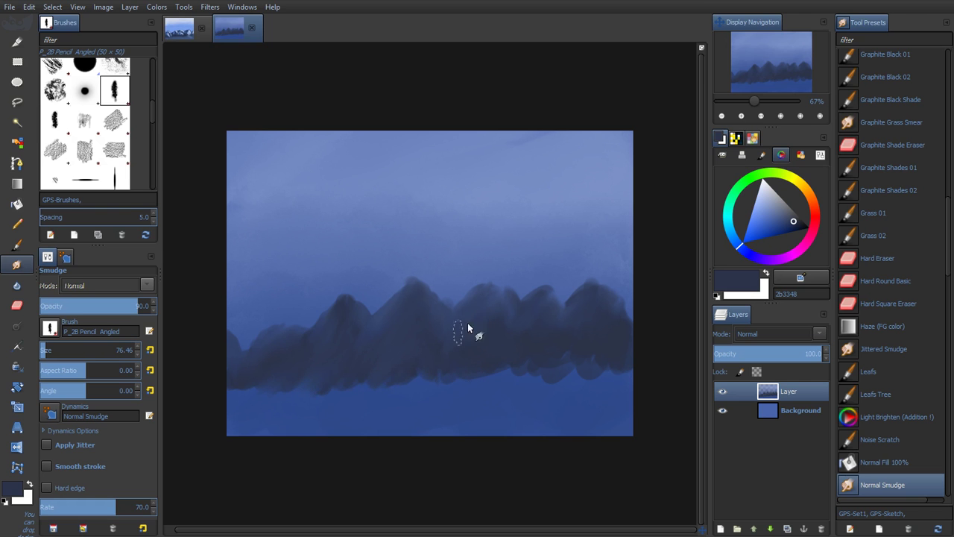
{"action": "mouse_move", "coordinate": [504, 314]}
{"action": "left_mouse_down"}
{"action": "mouse_move", "coordinate": [536, 353]}
{"action": "mouse_move", "coordinate": [501, 313]}
{"action": "mouse_move", "coordinate": [506, 344]}
{"action": "mouse_move", "coordinate": [527, 355]}
{"action": "left_mouse_up"}
Switch to the Paintbrush and try the Soft Oil Brush preset, settling on the Oil Brush preset
{"action": "left_click", "coordinate": [17, 246]}
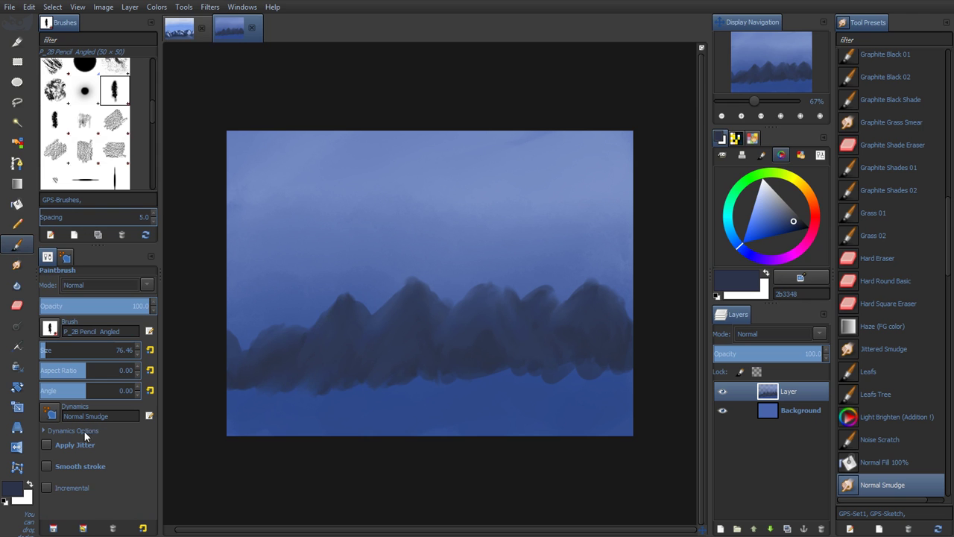
{"action": "left_click", "coordinate": [84, 527]}
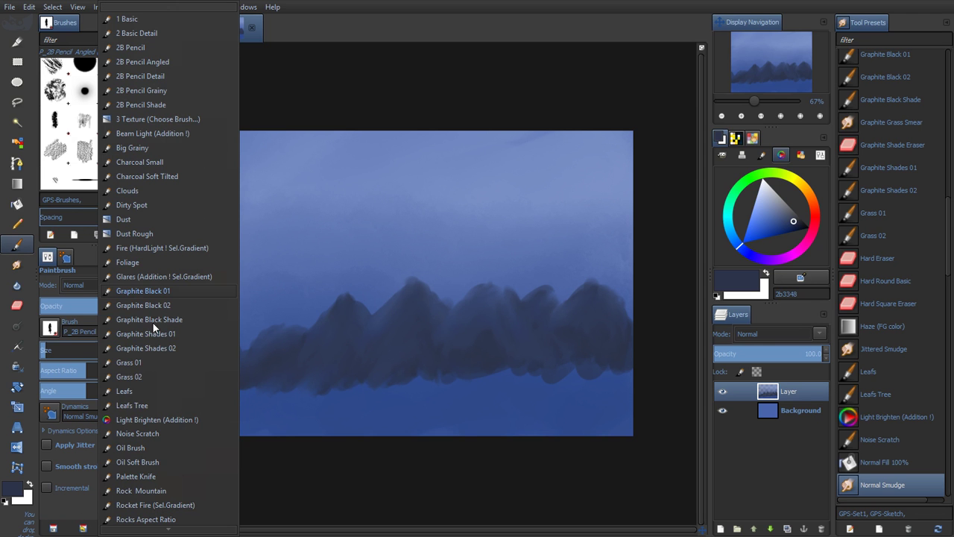
{"action": "mouse_move", "coordinate": [162, 531]}
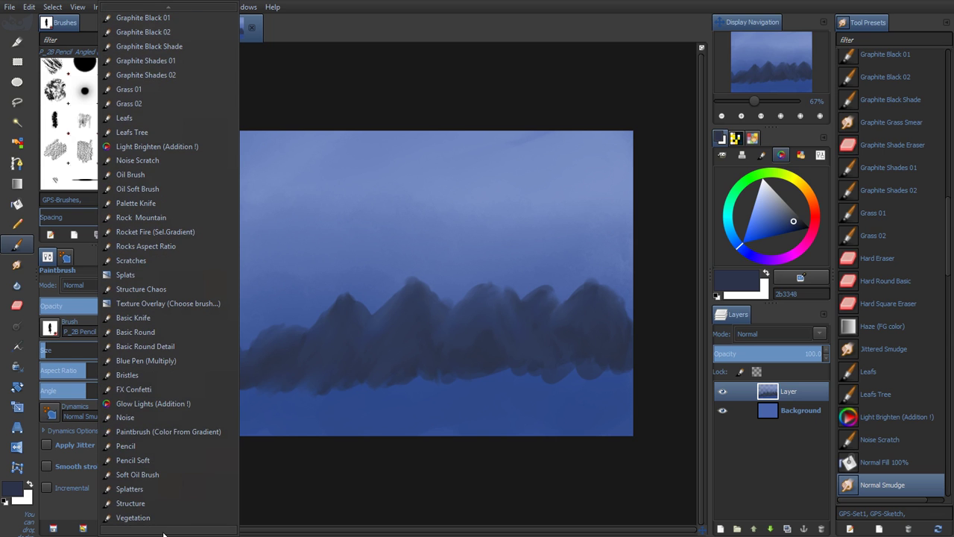
{"action": "left_click", "coordinate": [156, 474]}
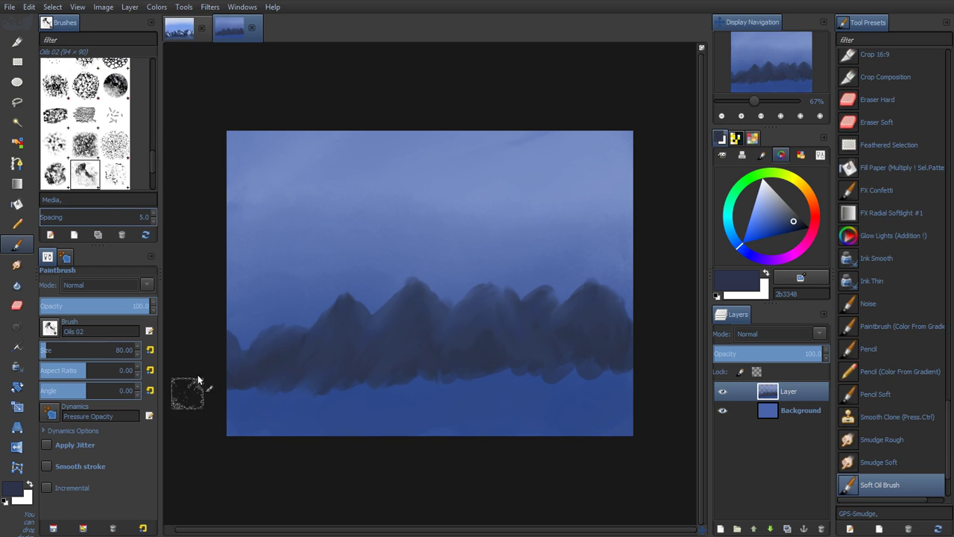
{"action": "left_click", "coordinate": [88, 527]}
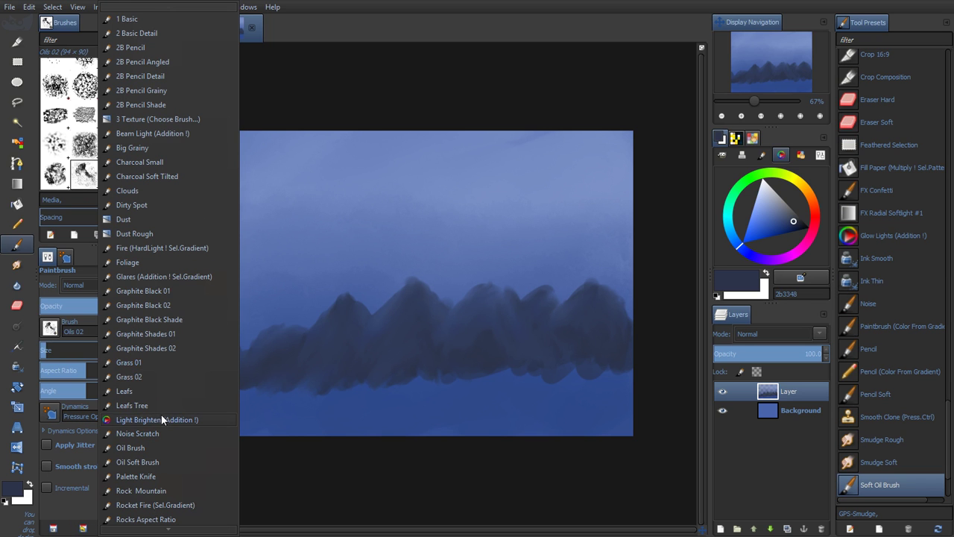
{"action": "left_click", "coordinate": [157, 447]}
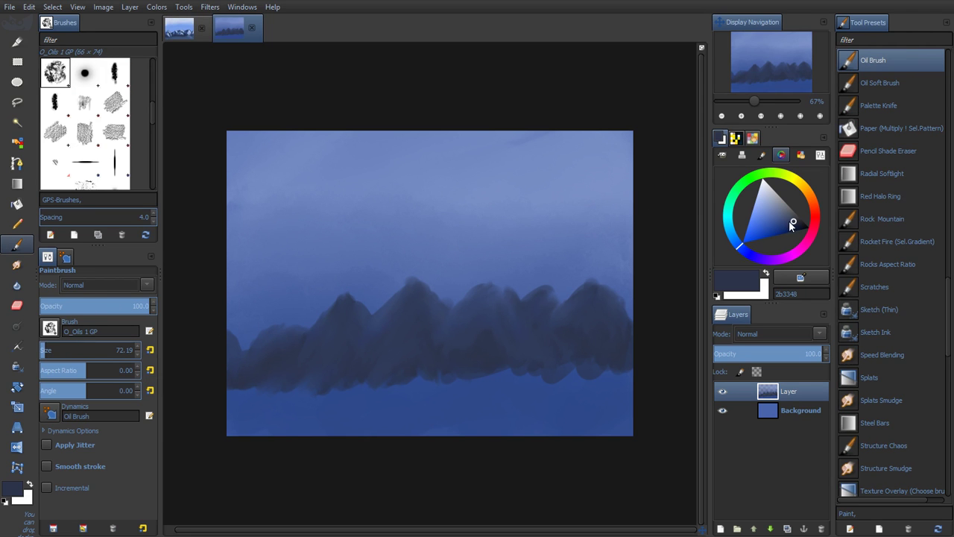
Set the foreground colour to dark blue 25396b and use the P_2B Pencil Angled brush at size 44.19
{"action": "mouse_move", "coordinate": [791, 219]}
{"action": "left_mouse_down"}
{"action": "mouse_move", "coordinate": [775, 231]}
{"action": "mouse_move", "coordinate": [784, 224]}
{"action": "left_mouse_up"}
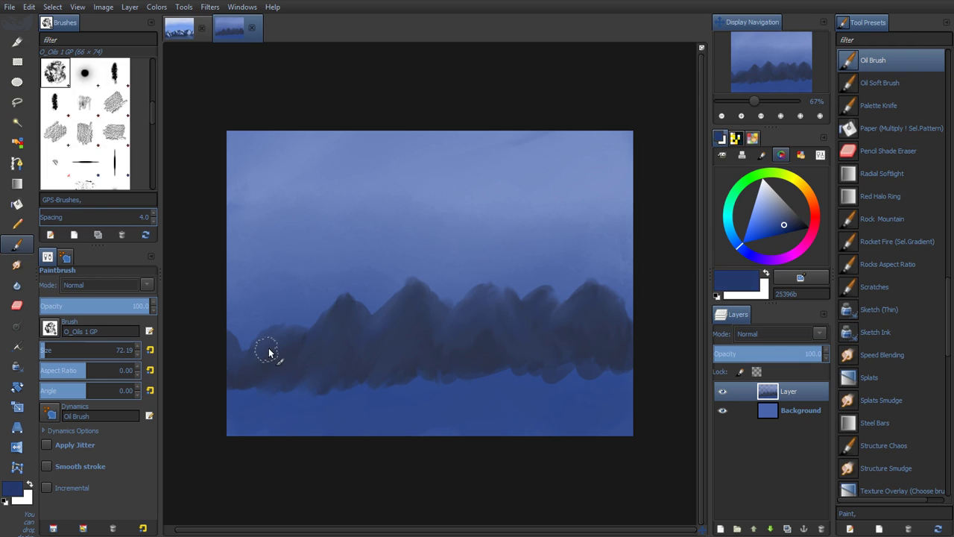
{"action": "key", "text": "bracketleft"}
{"action": "key", "text": "bracketleft"}
{"action": "key", "text": "bracketleft"}
{"action": "key", "text": "bracketleft"}
{"action": "key", "text": "bracketleft"}
{"action": "key", "text": "bracketleft"}
{"action": "key", "text": "bracketleft"}
{"action": "key", "text": "bracketleft"}
{"action": "key", "text": "bracketleft"}
{"action": "key", "text": "bracketleft"}
{"action": "key", "text": "bracketleft"}
{"action": "key", "text": "bracketleft"}
{"action": "key", "text": "bracketleft"}
{"action": "key", "text": "bracketleft"}
{"action": "key", "text": "bracketleft"}
{"action": "key", "text": "bracketleft"}
{"action": "key", "text": "bracketleft"}
{"action": "key", "text": "bracketleft"}
{"action": "key", "text": "bracketleft"}
{"action": "key", "text": "bracketleft"}
{"action": "left_click", "coordinate": [114, 72]}
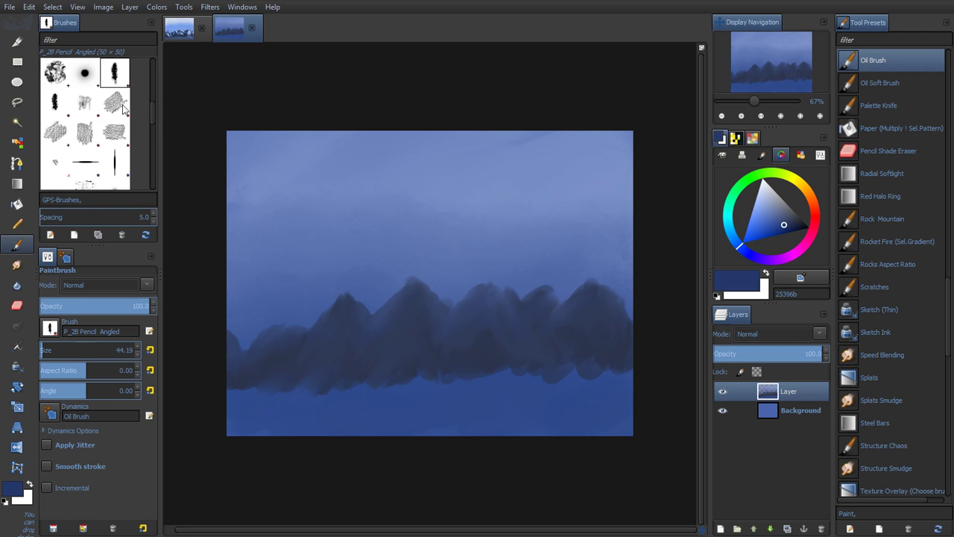
{"action": "scroll", "coordinate": [152, 117], "scroll_direction": "up", "scroll_amount": 3}
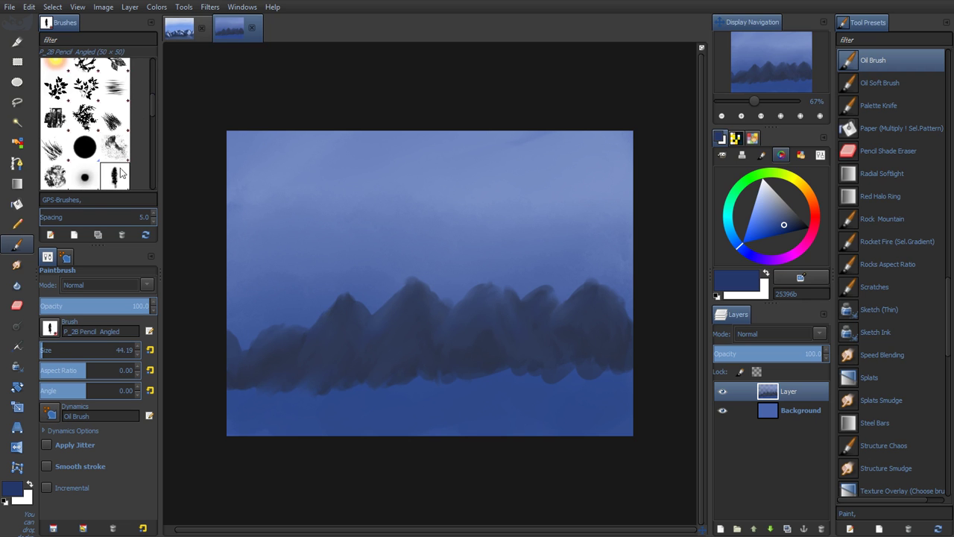
{"action": "scroll", "coordinate": [153, 108], "scroll_direction": "down", "scroll_amount": 2}
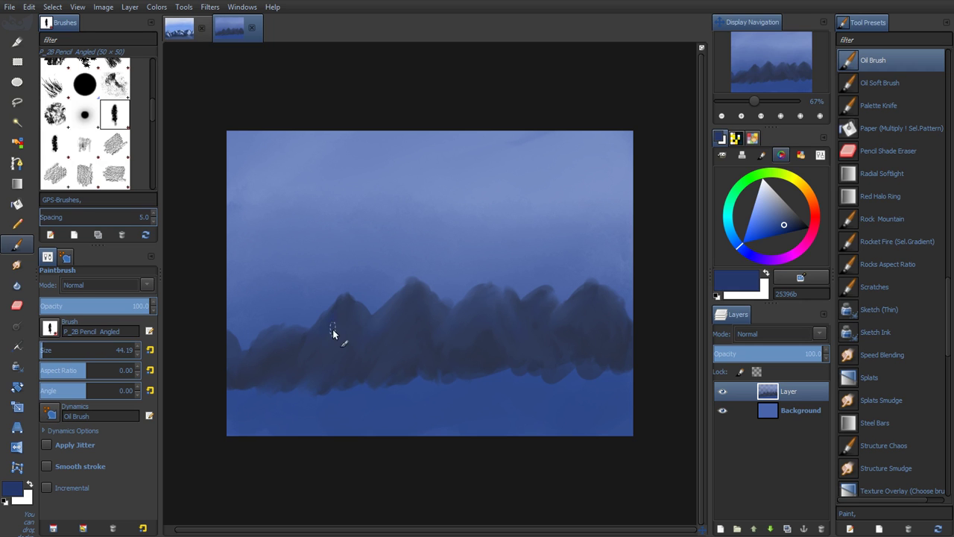
Try blue 224192, settle on greyish blue 3d538c, and streak it down the left slopes of the first peaks
{"action": "left_click", "coordinate": [782, 222]}
{"action": "left_click_drag", "start_coordinate": [782, 221], "coordinate": [773, 227]}
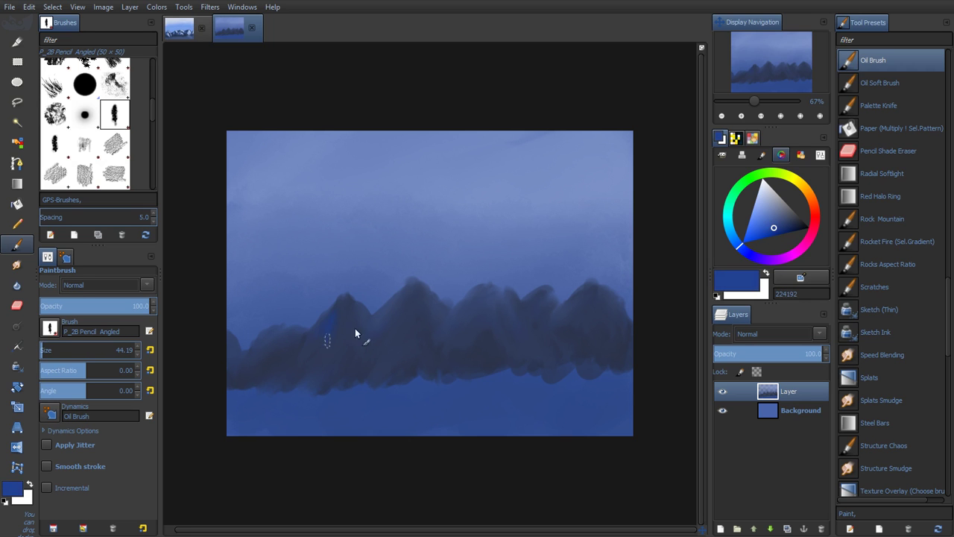
{"action": "left_click_drag", "start_coordinate": [775, 227], "coordinate": [776, 221]}
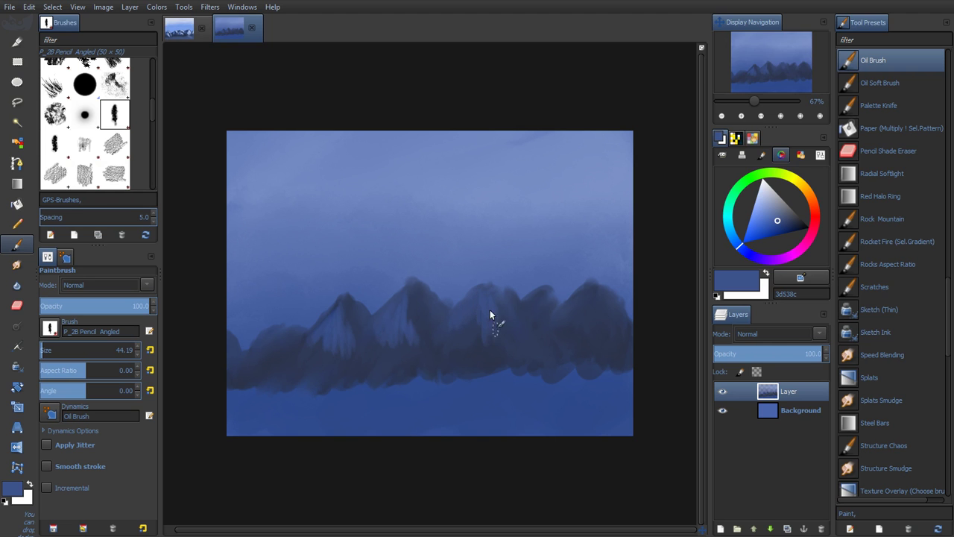
Set the foreground colour to brighter blue 3b5bae and paint downward streaks on the left slopes of all the mountains
{"action": "left_click_drag", "start_coordinate": [778, 224], "coordinate": [769, 222]}
{"action": "left_click_drag", "start_coordinate": [323, 332], "coordinate": [334, 324]}
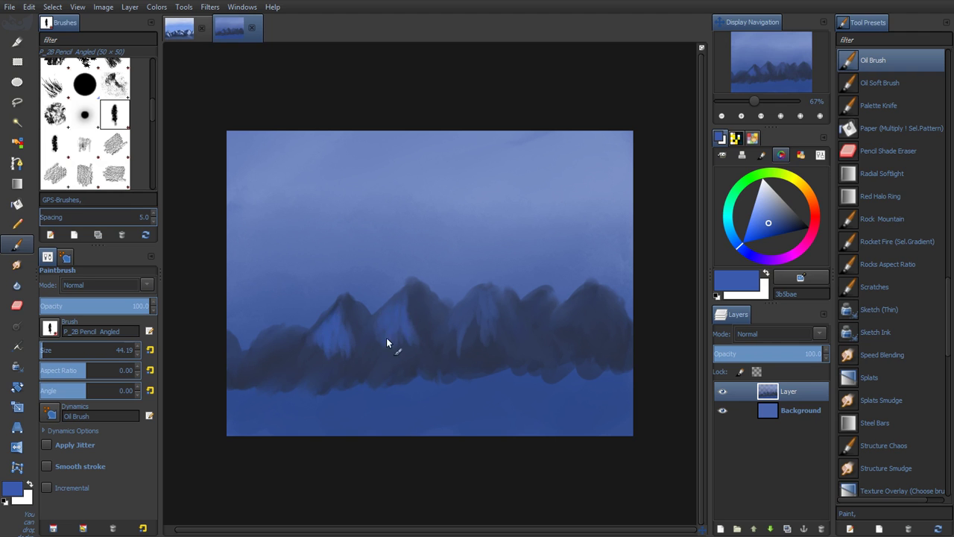
{"action": "left_click_drag", "start_coordinate": [476, 312], "coordinate": [490, 320]}
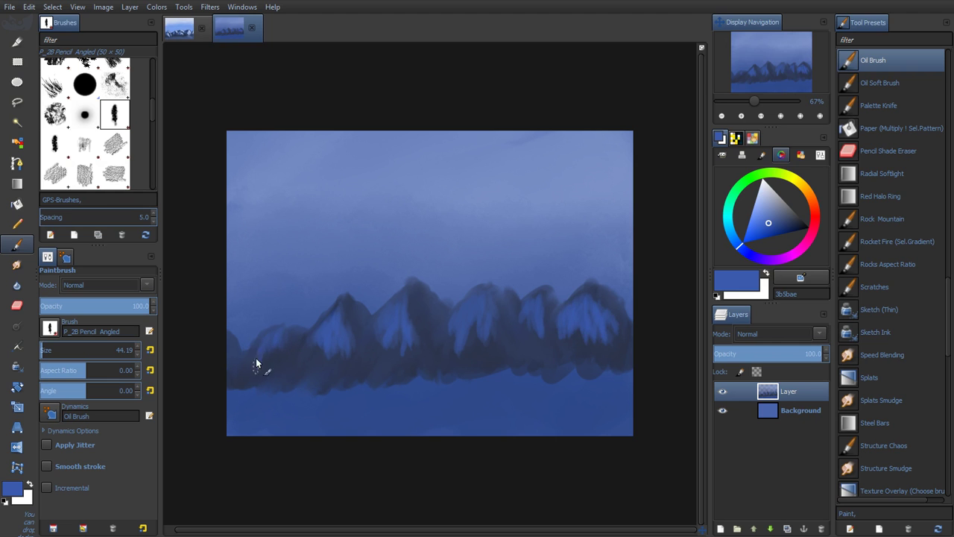
{"action": "left_click_drag", "start_coordinate": [272, 360], "coordinate": [277, 348]}
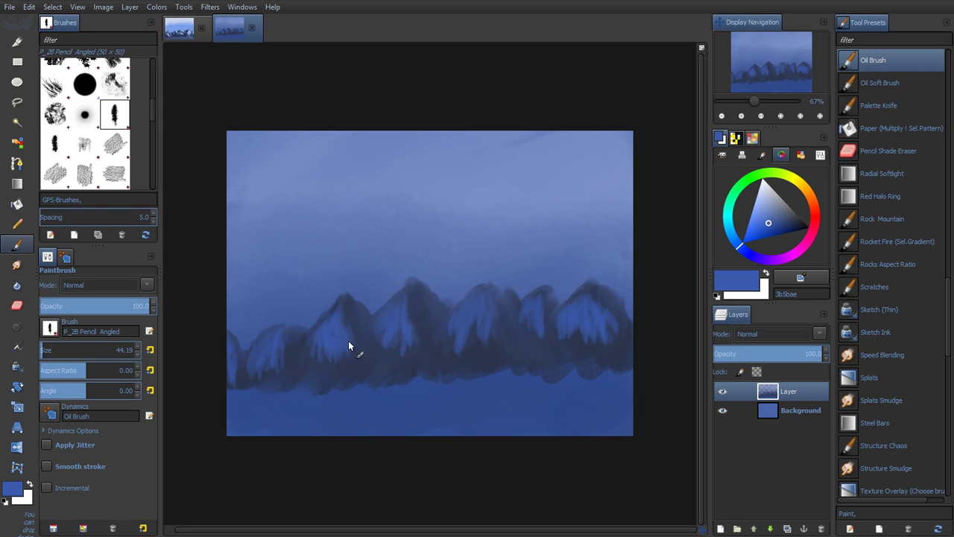
Paint pale blue 9bb3f1 snow highlights on the peaks' right slopes and sample the dark mountain colour 2b3348
{"action": "mouse_move", "coordinate": [771, 217]}
{"action": "left_mouse_down"}
{"action": "mouse_move", "coordinate": [776, 195]}
{"action": "mouse_move", "coordinate": [758, 201]}
{"action": "left_mouse_up"}
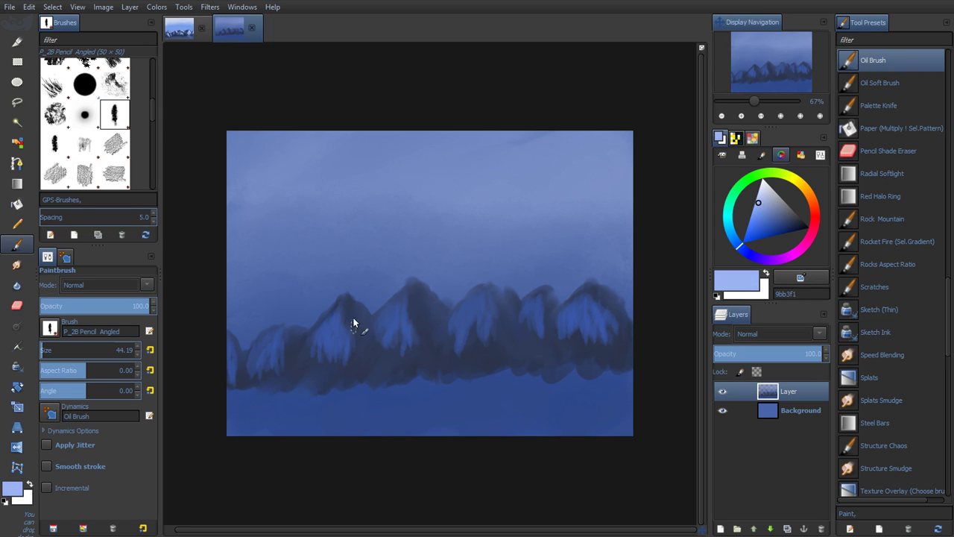
{"action": "left_click_drag", "start_coordinate": [288, 333], "coordinate": [294, 337]}
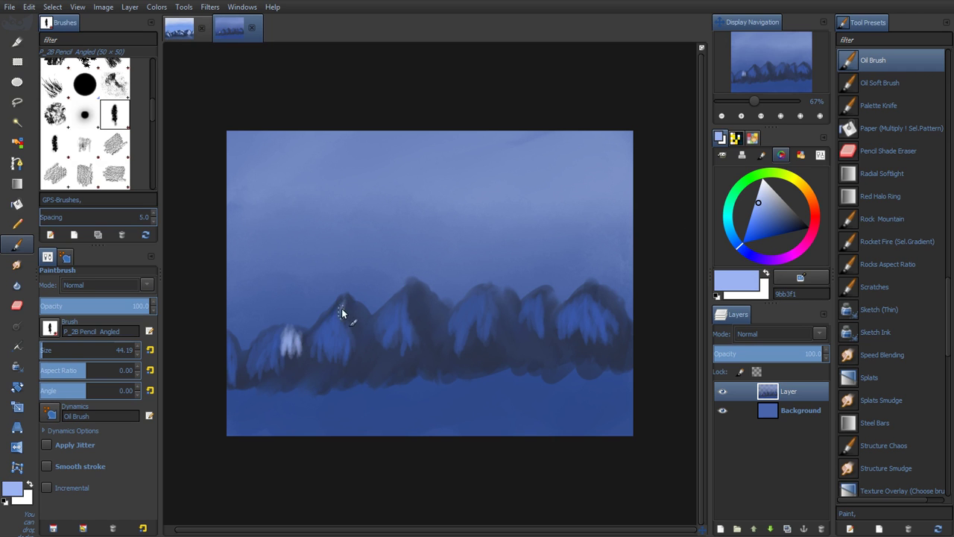
{"action": "mouse_move", "coordinate": [354, 318]}
{"action": "left_mouse_down"}
{"action": "mouse_move", "coordinate": [364, 334]}
{"action": "mouse_move", "coordinate": [354, 311]}
{"action": "mouse_move", "coordinate": [362, 323]}
{"action": "left_mouse_up"}
{"action": "mouse_move", "coordinate": [408, 303]}
{"action": "left_mouse_down"}
{"action": "mouse_move", "coordinate": [420, 298]}
{"action": "mouse_move", "coordinate": [411, 309]}
{"action": "mouse_move", "coordinate": [420, 311]}
{"action": "mouse_move", "coordinate": [426, 296]}
{"action": "left_mouse_up"}
{"action": "mouse_move", "coordinate": [425, 308]}
{"action": "left_mouse_down"}
{"action": "mouse_move", "coordinate": [437, 316]}
{"action": "mouse_move", "coordinate": [424, 299]}
{"action": "mouse_move", "coordinate": [437, 313]}
{"action": "mouse_move", "coordinate": [418, 316]}
{"action": "mouse_move", "coordinate": [429, 311]}
{"action": "left_mouse_up"}
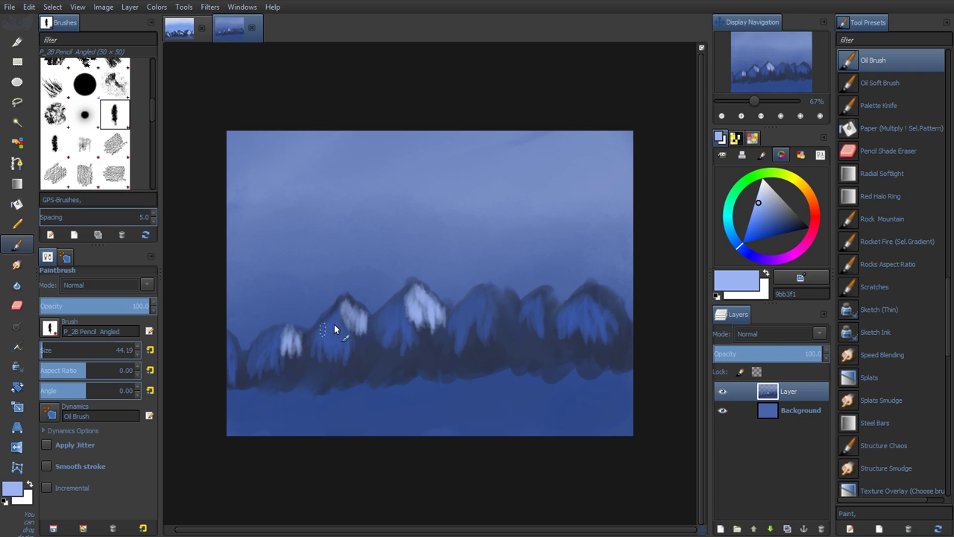
{"action": "left_click_drag", "start_coordinate": [496, 290], "coordinate": [510, 328]}
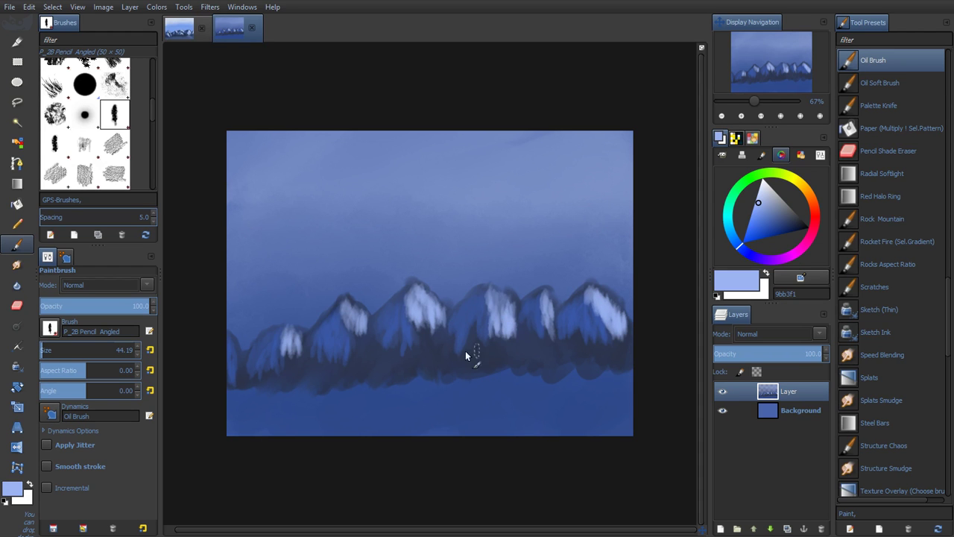
{"action": "left_click", "coordinate": [368, 340], "text": "ctrl"}
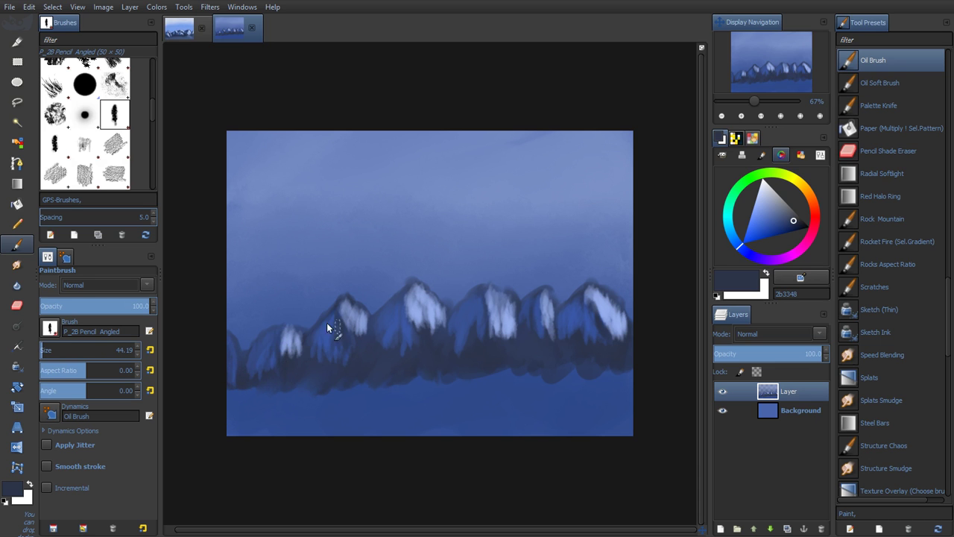
Reload the Smudge tool's Normal Smudge preset and choose the P_Graphite Pencil _grainb brush
{"action": "left_click", "coordinate": [15, 266]}
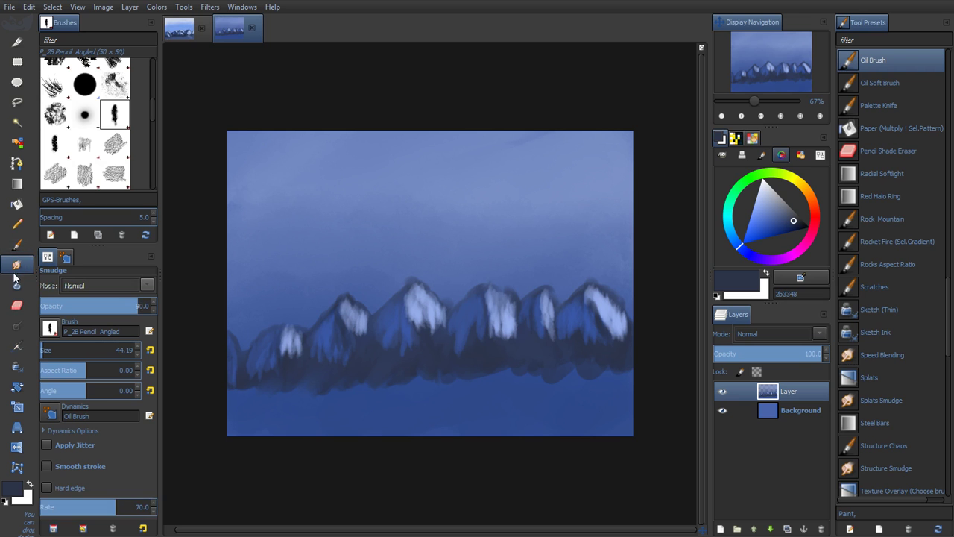
{"action": "left_click", "coordinate": [83, 527]}
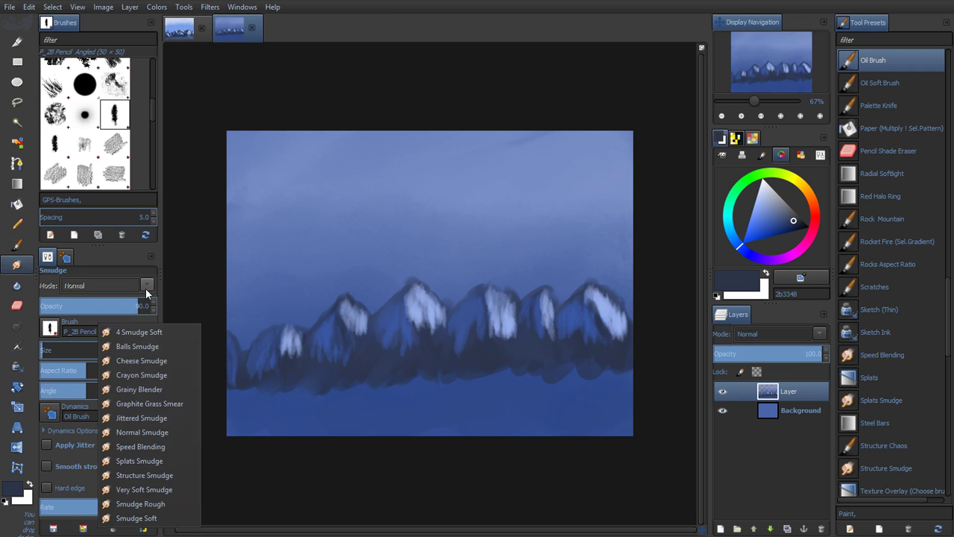
{"action": "left_click", "coordinate": [168, 432]}
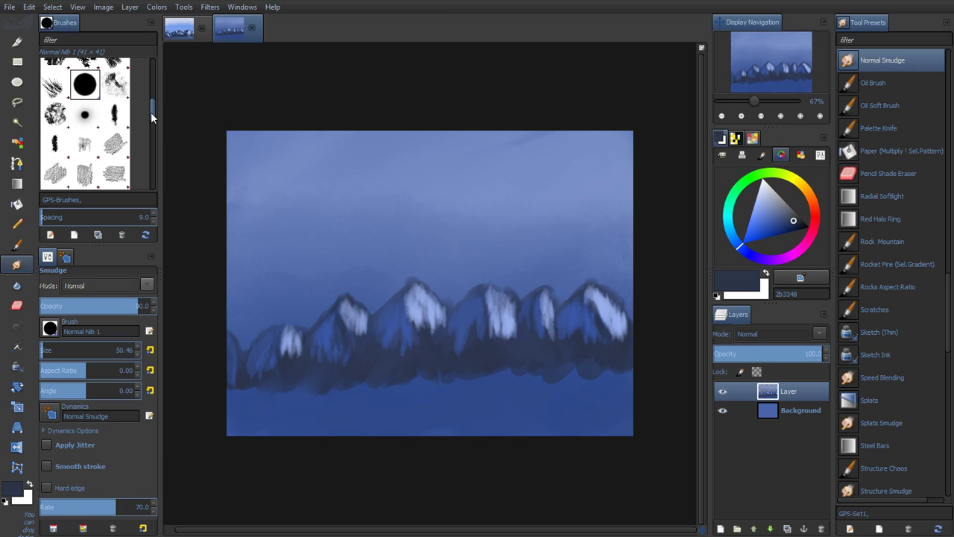
{"action": "scroll", "coordinate": [151, 113], "scroll_direction": "down", "scroll_amount": 2}
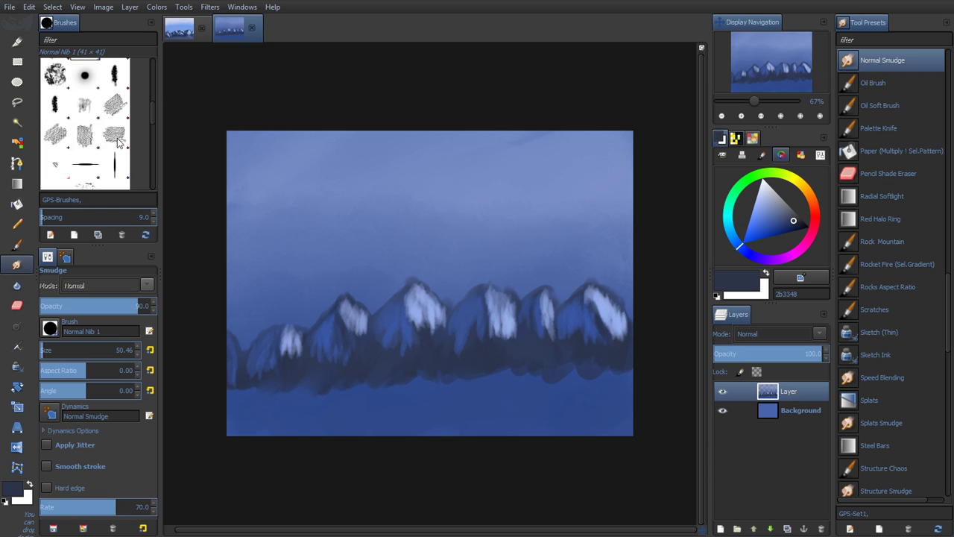
{"action": "left_click", "coordinate": [115, 136]}
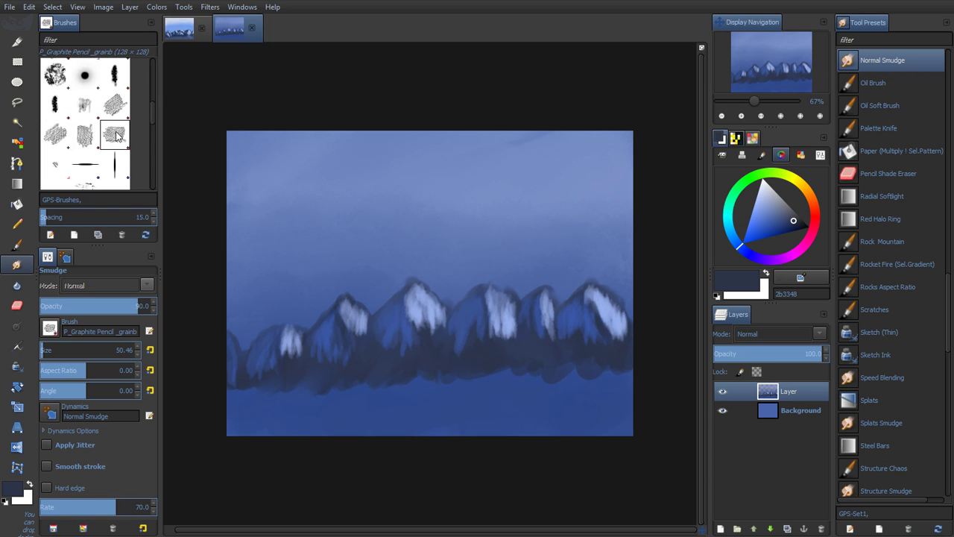
{"action": "left_click", "coordinate": [115, 136]}
Set the smudge brush size to 38 and blend the blue slopes and snow highlights down into the dark mountain base
{"action": "key", "text": "bracketleft"}
{"action": "key", "text": "bracketright"}
{"action": "key", "text": "bracketright"}
{"action": "key", "text": "bracketright"}
{"action": "key", "text": "bracketright"}
{"action": "key", "text": "bracketright"}
{"action": "key", "text": "bracketright"}
{"action": "key", "text": "bracketright"}
{"action": "key", "text": "bracketright"}
{"action": "key", "text": "bracketright"}
{"action": "key", "text": "bracketright"}
{"action": "key", "text": "bracketright"}
{"action": "key", "text": "bracketright"}
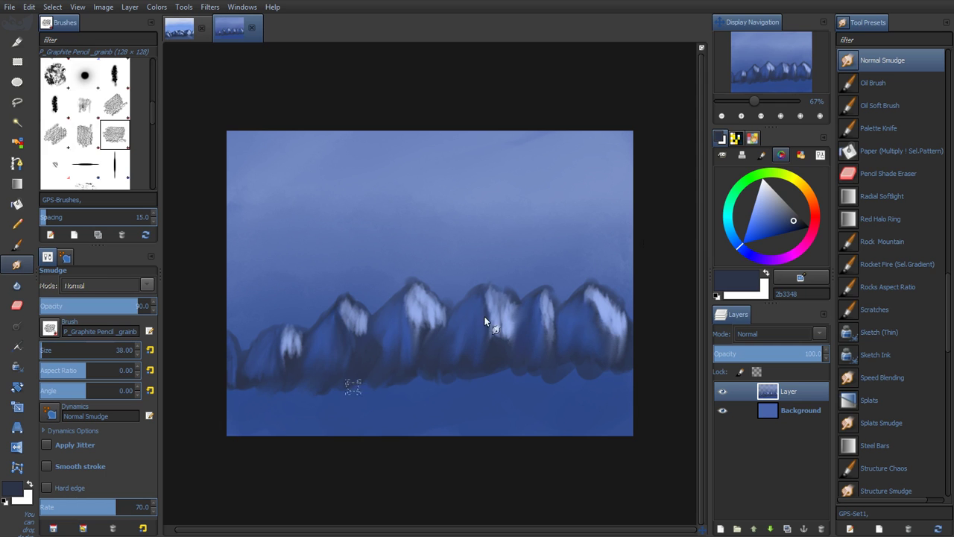
Paint grey shading beneath the snow with the Paintbrush, using the P_2B Pencil Angled brush and colours 696e7b and 434f6d
{"action": "left_click_drag", "start_coordinate": [792, 218], "coordinate": [786, 208]}
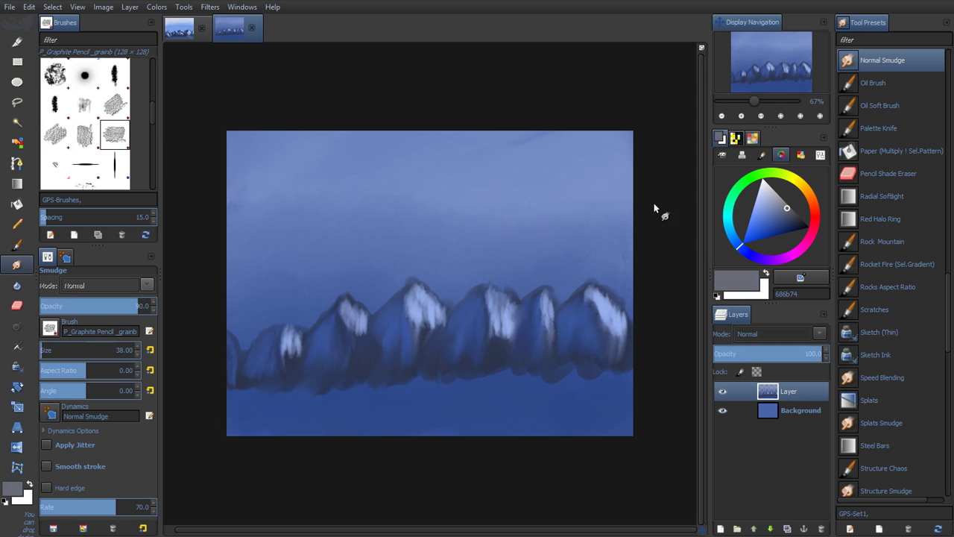
{"action": "left_click", "coordinate": [17, 246]}
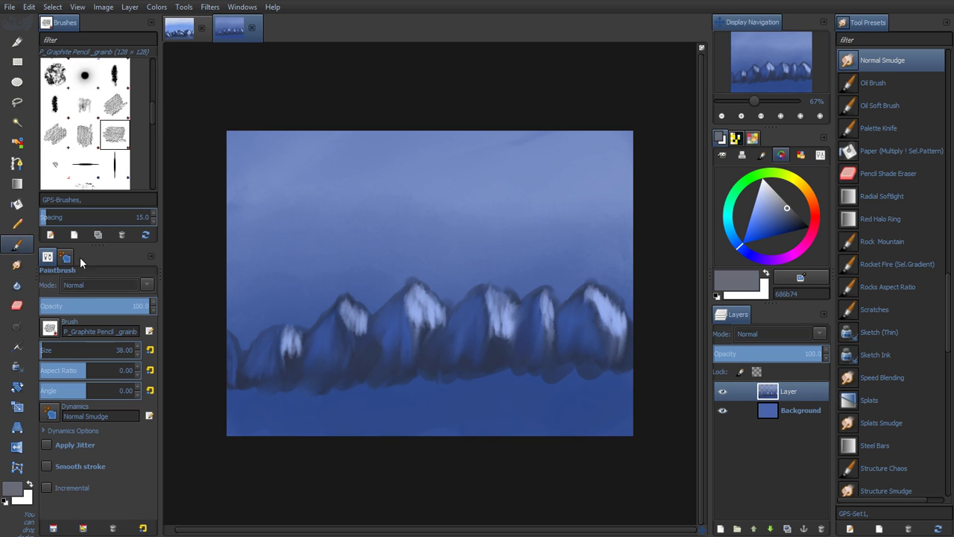
{"action": "left_click_drag", "start_coordinate": [788, 208], "coordinate": [785, 208]}
{"action": "left_click", "coordinate": [113, 77]}
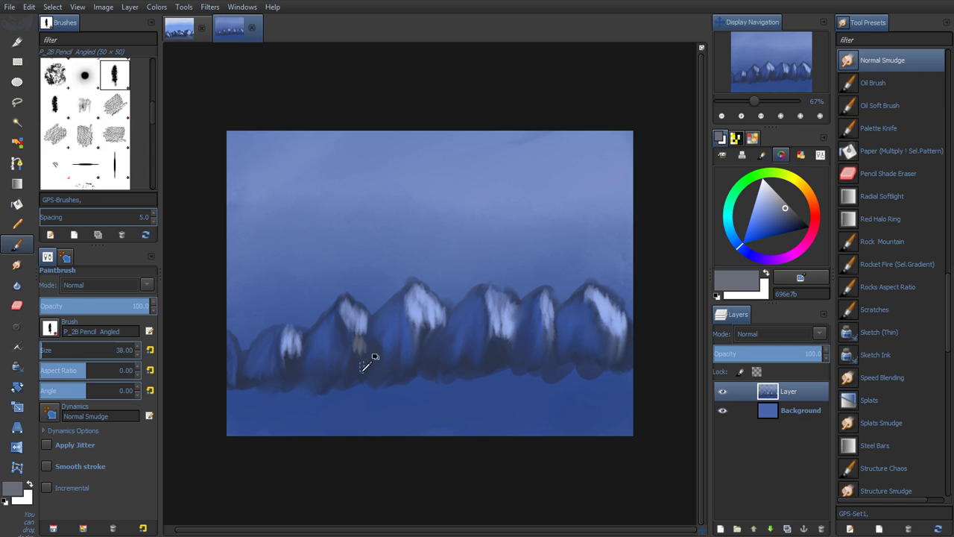
{"action": "left_click_drag", "start_coordinate": [366, 364], "coordinate": [360, 349]}
{"action": "left_click_drag", "start_coordinate": [786, 209], "coordinate": [786, 217]}
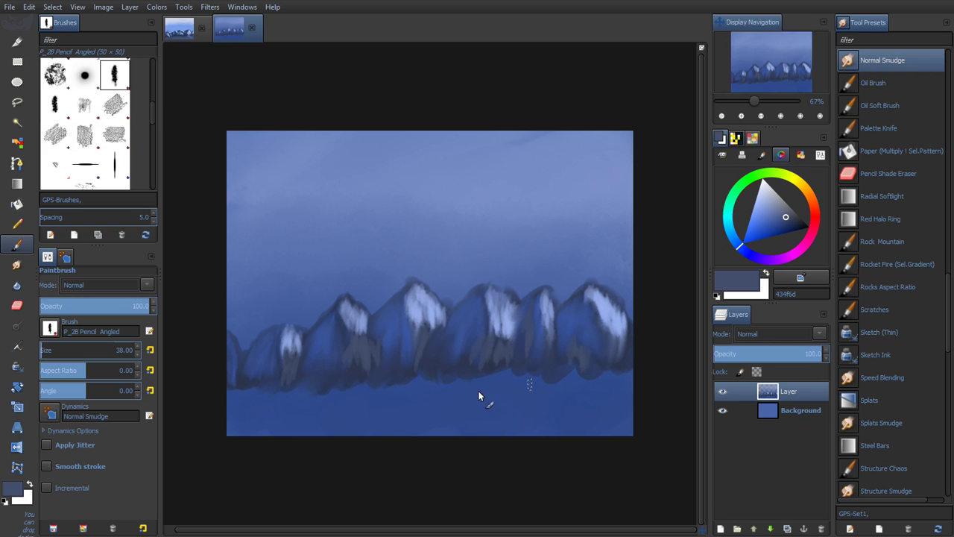
Blend the grey shading into the mountain bases with the Normal Smudge preset and the P_Graphite Black Grass brush
{"action": "left_click", "coordinate": [17, 265]}
{"action": "left_click", "coordinate": [82, 526]}
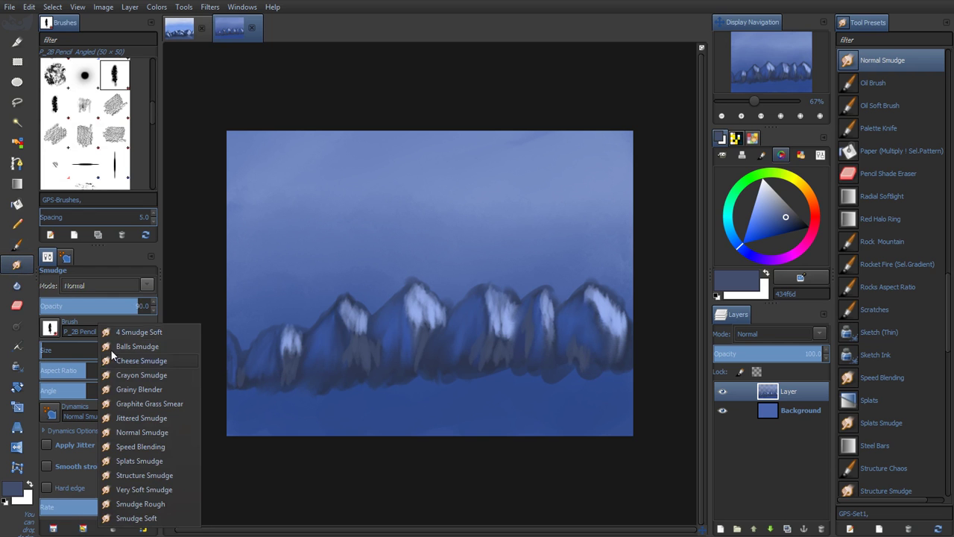
{"action": "left_click", "coordinate": [134, 434]}
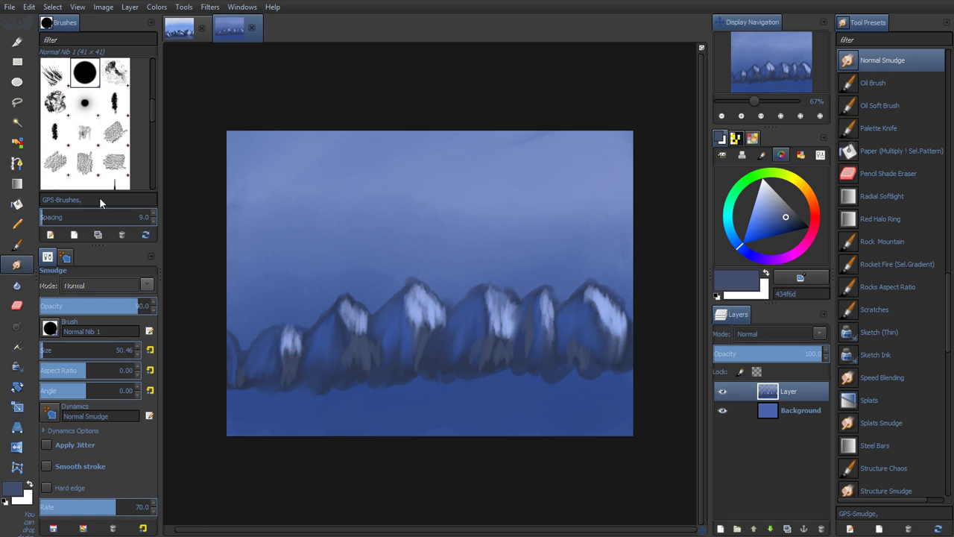
{"action": "left_click", "coordinate": [87, 136]}
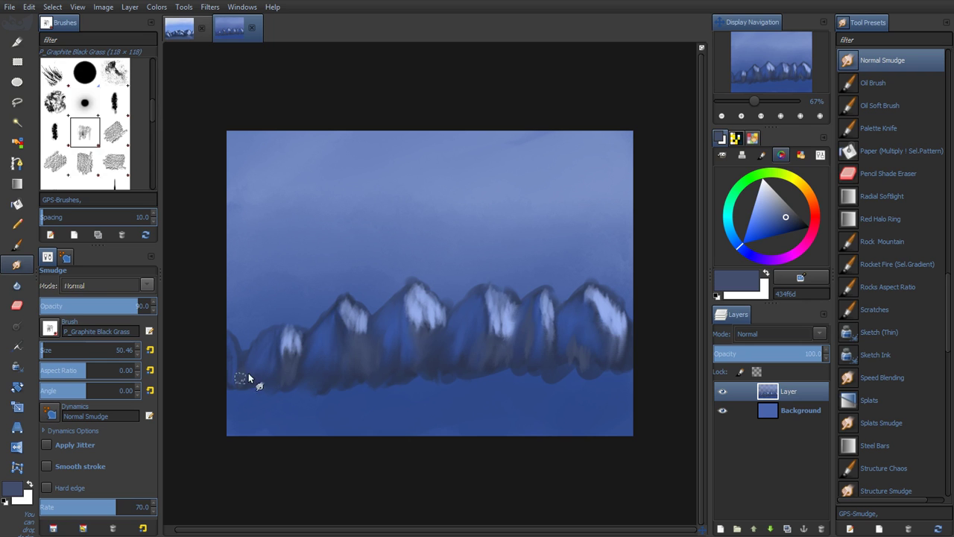
Load the Paintbrush's 1 Basic preset with the P_2B Pencil Angled brush and set the foreground colour to dark blue 1a2543
{"action": "left_click", "coordinate": [17, 246]}
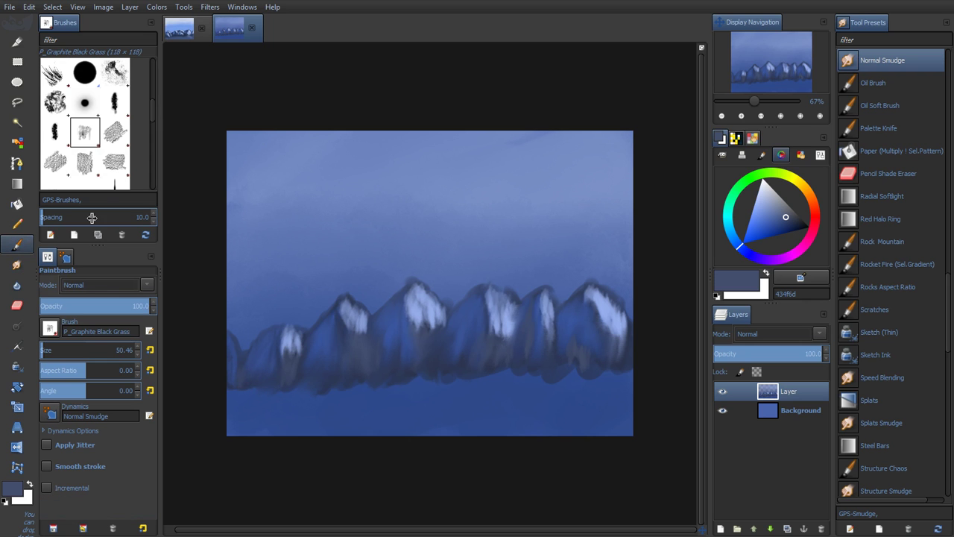
{"action": "left_click", "coordinate": [116, 106]}
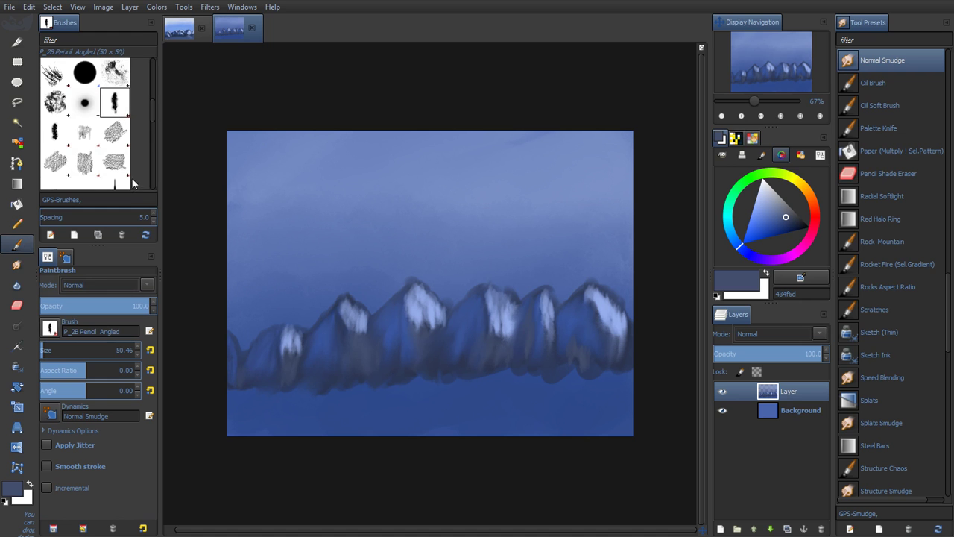
{"action": "left_click", "coordinate": [85, 526]}
{"action": "left_click", "coordinate": [123, 26]}
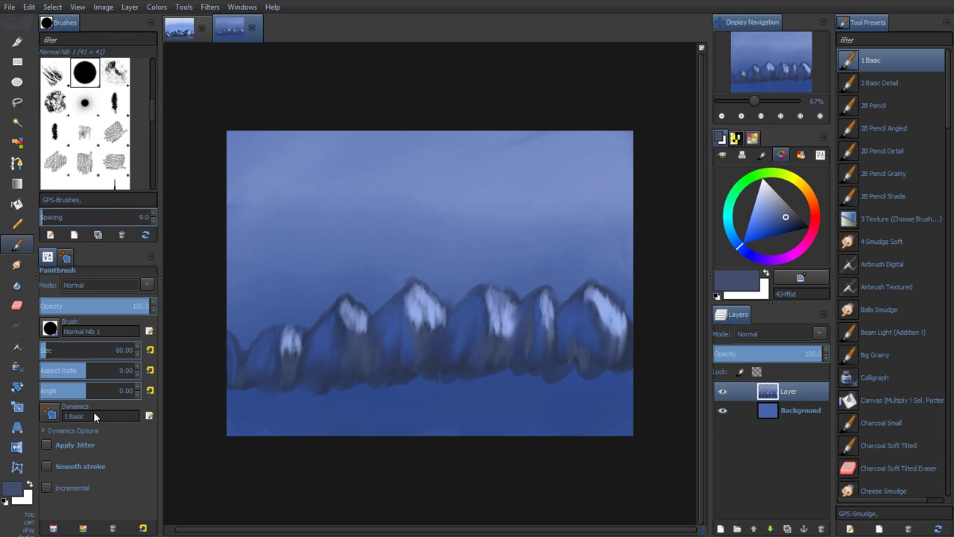
{"action": "left_click", "coordinate": [114, 103]}
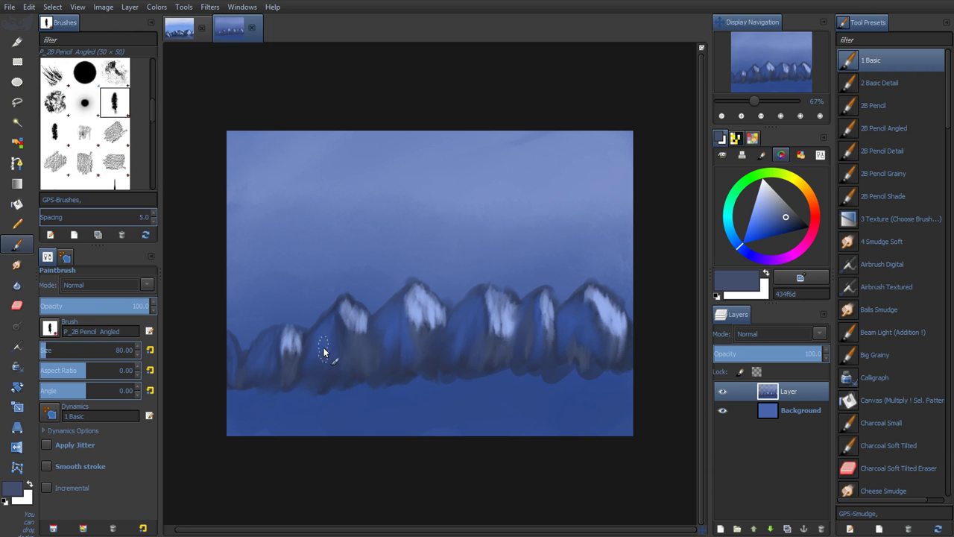
{"action": "left_click_drag", "start_coordinate": [790, 223], "coordinate": [795, 225]}
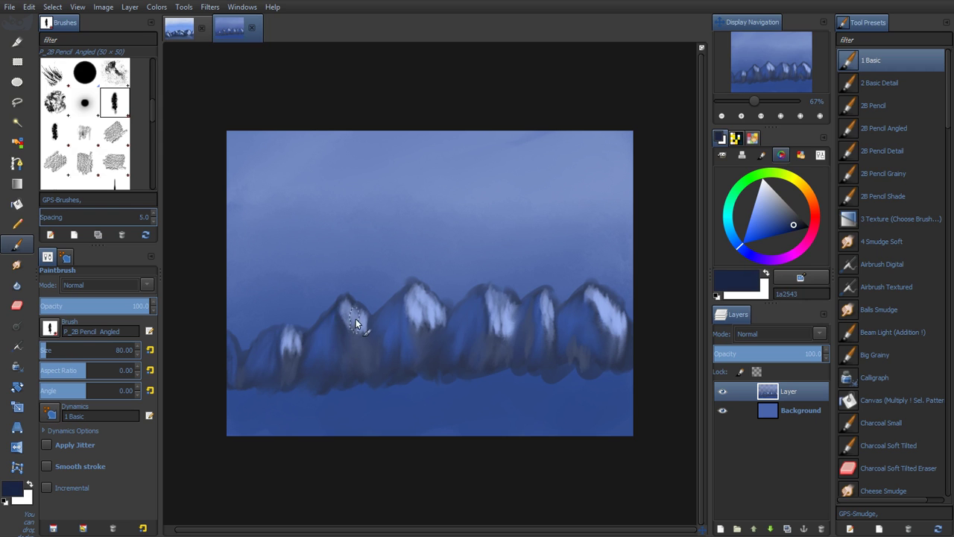
Reduce the brush size to 38 and paint dark blue strokes along the mountain edges and the gaps between them
{"action": "key", "text": "bracketleft"}
{"action": "key", "text": "bracketleft"}
{"action": "key", "text": "bracketleft"}
{"action": "key", "text": "bracketleft"}
{"action": "key", "text": "bracketleft"}
{"action": "key", "text": "bracketleft"}
{"action": "key", "text": "bracketleft"}
{"action": "key", "text": "bracketleft"}
{"action": "key", "text": "bracketleft"}
{"action": "key", "text": "bracketleft"}
{"action": "key", "text": "bracketleft"}
{"action": "key", "text": "bracketleft"}
{"action": "key", "text": "bracketleft"}
{"action": "key", "text": "bracketleft"}
{"action": "key", "text": "bracketleft"}
{"action": "key", "text": "bracketleft"}
{"action": "key", "text": "bracketleft"}
{"action": "key", "text": "bracketleft"}
{"action": "key", "text": "bracketleft"}
{"action": "key", "text": "bracketleft"}
{"action": "key", "text": "bracketleft"}
{"action": "key", "text": "bracketleft"}
{"action": "key", "text": "bracketleft"}
{"action": "key", "text": "bracketleft"}
{"action": "key", "text": "bracketleft"}
{"action": "key", "text": "bracketleft"}
{"action": "key", "text": "bracketleft"}
{"action": "key", "text": "bracketleft"}
{"action": "key", "text": "bracketleft"}
{"action": "key", "text": "bracketleft"}
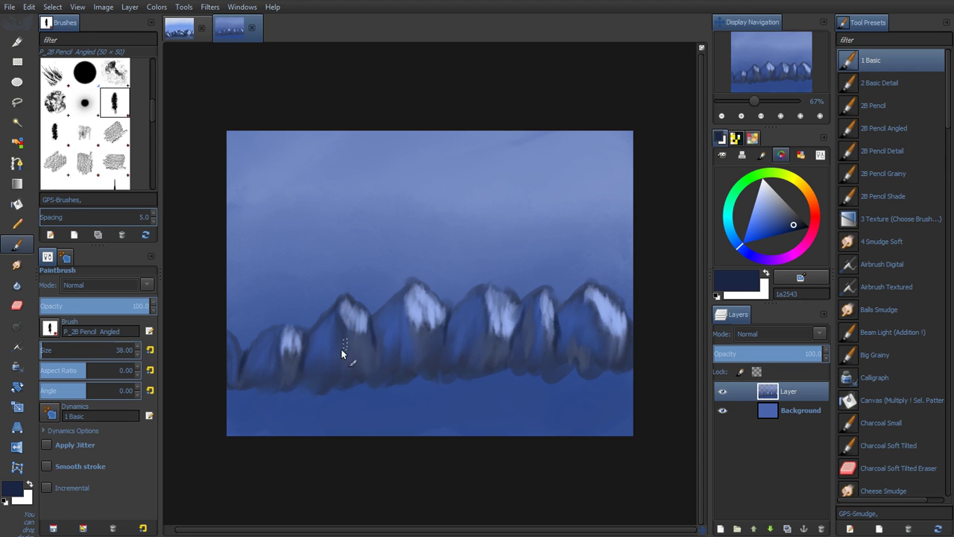
Set the foreground colour to near-black 1b1f2a and paint dark accents beside the snow on the mountain slopes
{"action": "left_click", "coordinate": [799, 222]}
{"action": "left_click", "coordinate": [800, 222]}
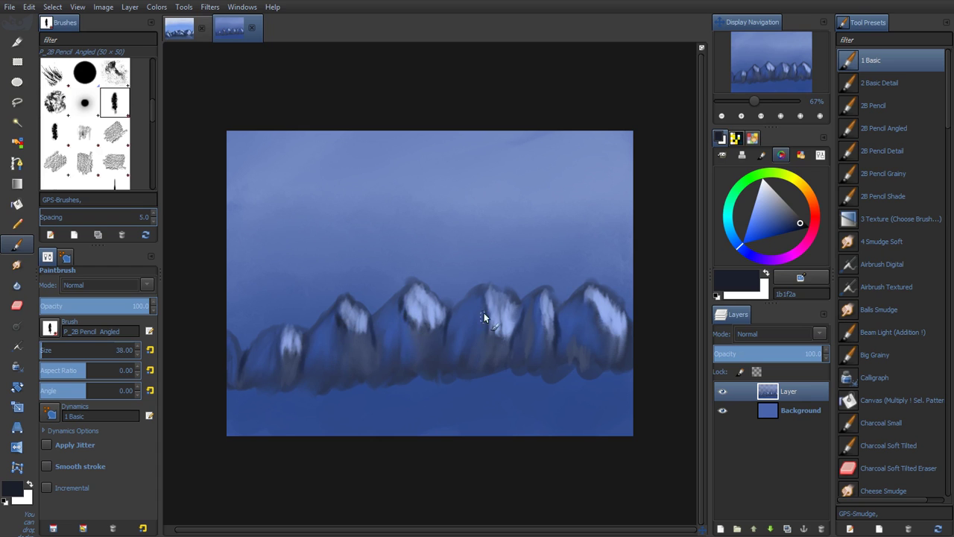
{"action": "left_click_drag", "start_coordinate": [483, 298], "coordinate": [486, 317]}
{"action": "left_click", "coordinate": [83, 527]}
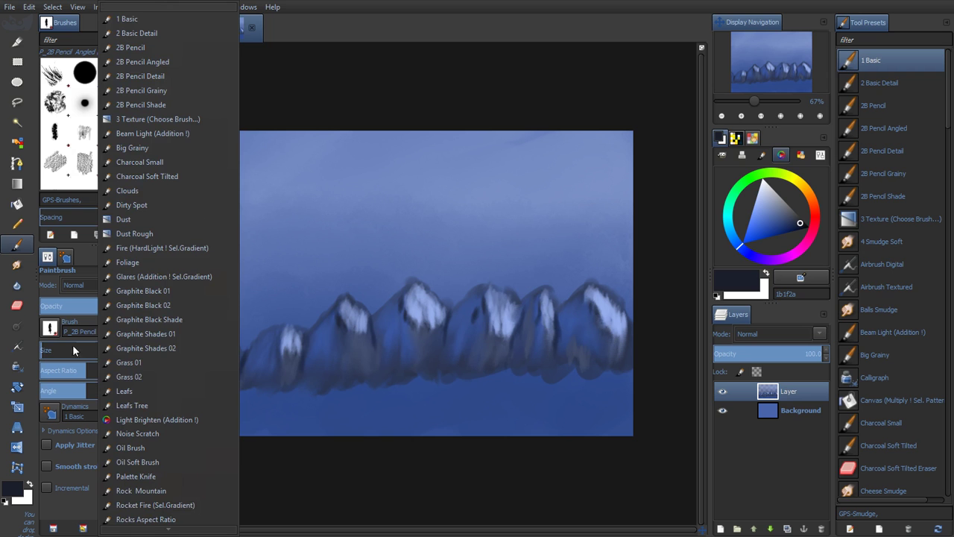
{"action": "left_click", "coordinate": [387, 23]}
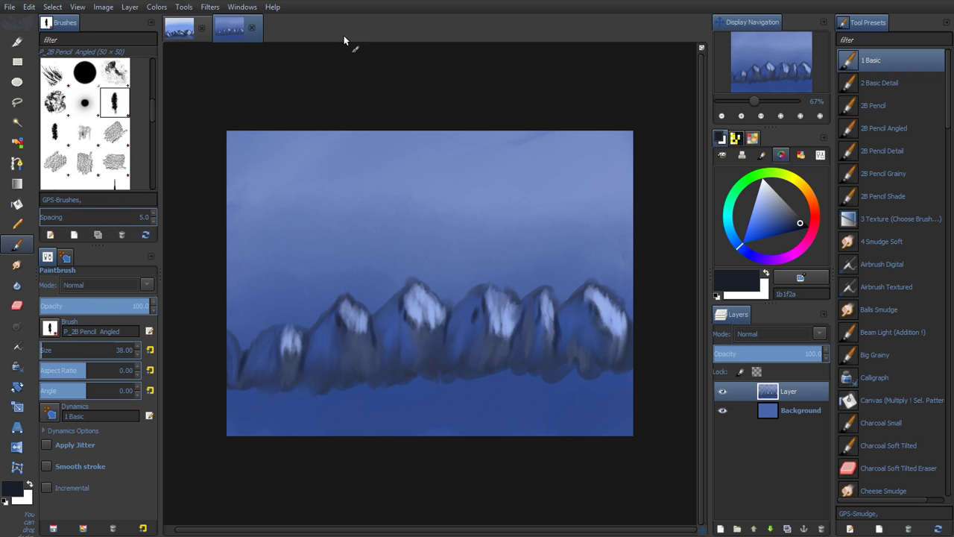
Load the Normal Smudge preset with the P_2B Pencil Angled brush and blend the dark accents and snow down the slopes
{"action": "left_click", "coordinate": [16, 264]}
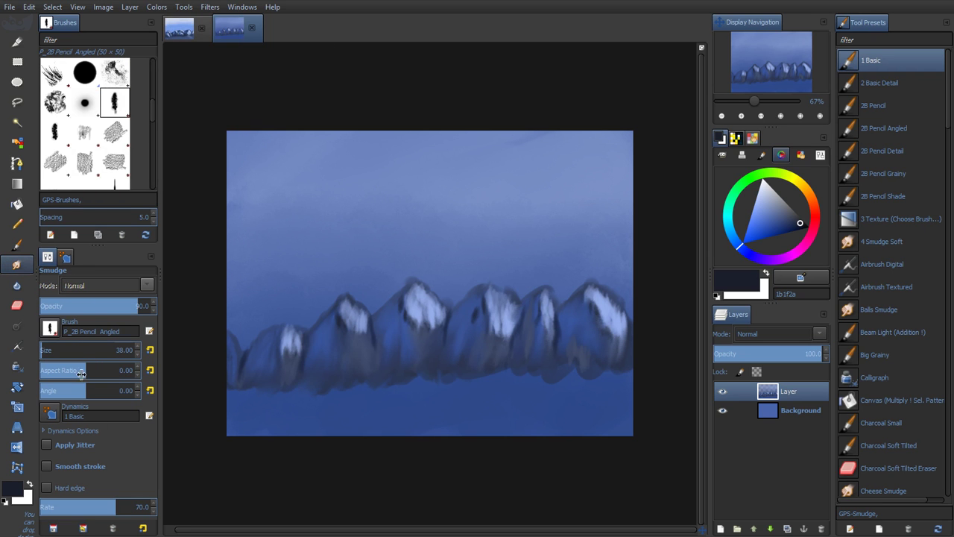
{"action": "left_click", "coordinate": [83, 528]}
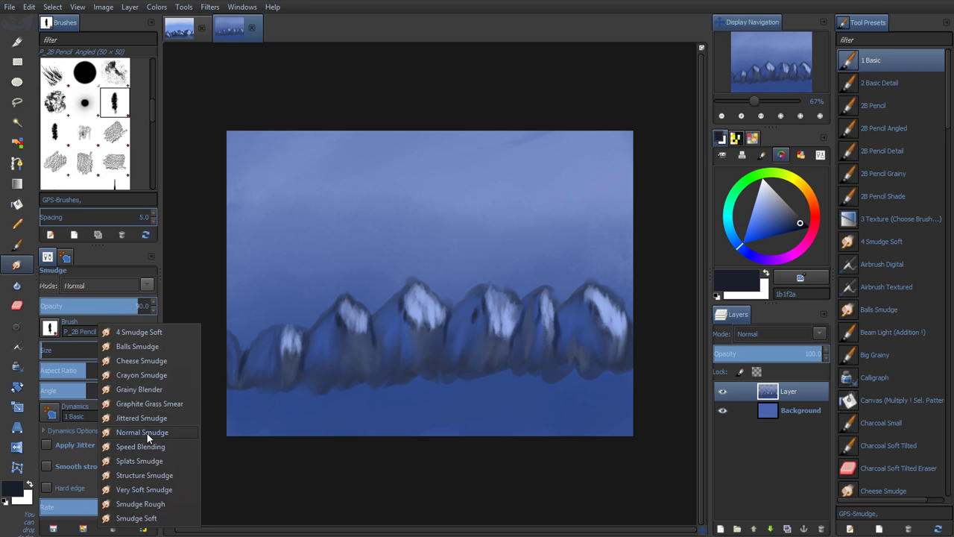
{"action": "left_click", "coordinate": [147, 432]}
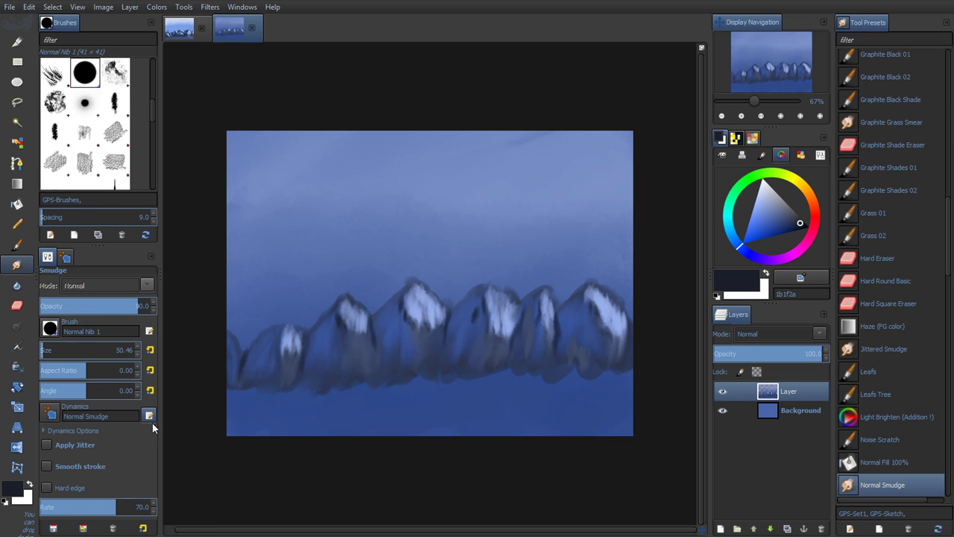
{"action": "left_click", "coordinate": [115, 104]}
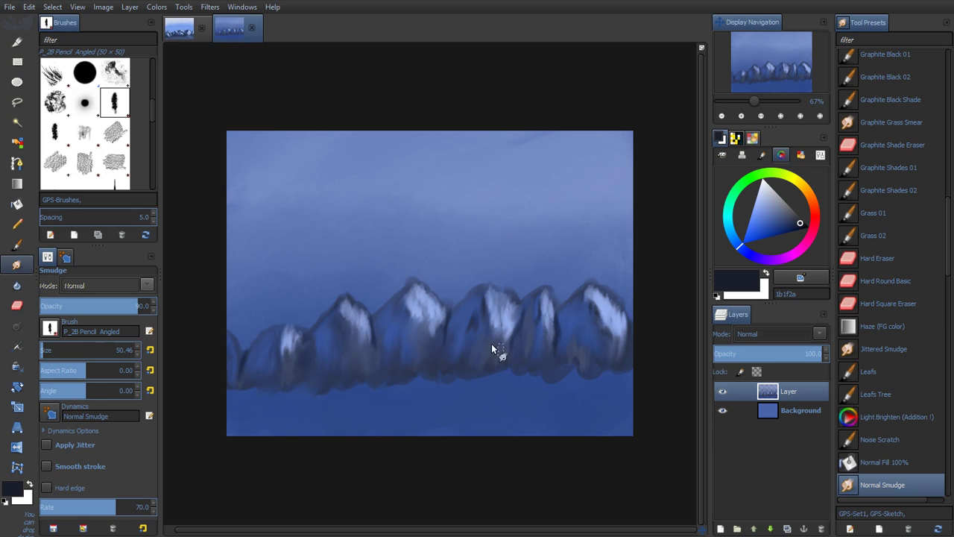
{"action": "mouse_move", "coordinate": [478, 297]}
{"action": "left_mouse_down"}
{"action": "mouse_move", "coordinate": [443, 358]}
{"action": "mouse_move", "coordinate": [456, 342]}
{"action": "left_mouse_up"}
{"action": "mouse_move", "coordinate": [537, 310]}
{"action": "left_mouse_down"}
{"action": "mouse_move", "coordinate": [542, 365]}
{"action": "mouse_move", "coordinate": [543, 326]}
{"action": "left_mouse_up"}
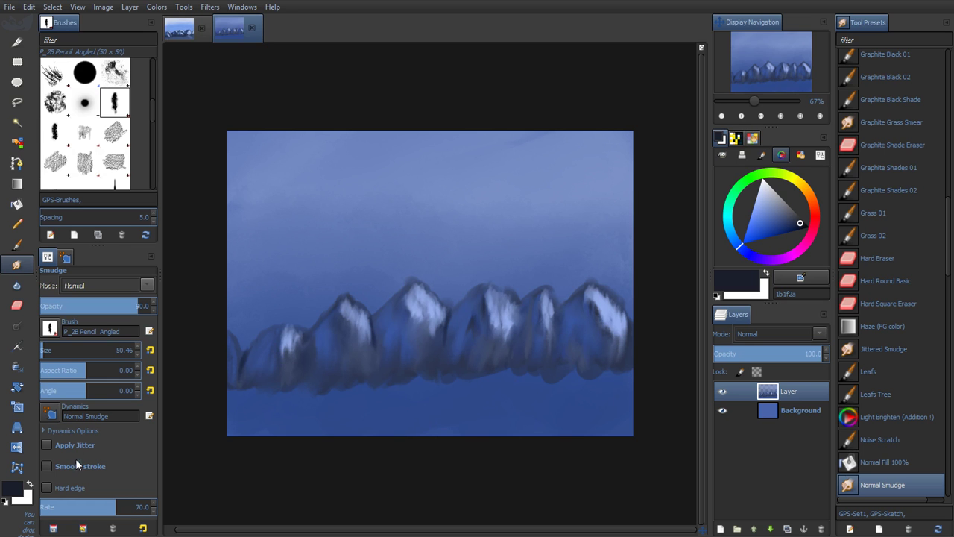
Load the Paintbrush's Charcoal Small preset and paint light grey cccccc snow on the peaks and the central mountain's left slope
{"action": "left_click", "coordinate": [20, 249]}
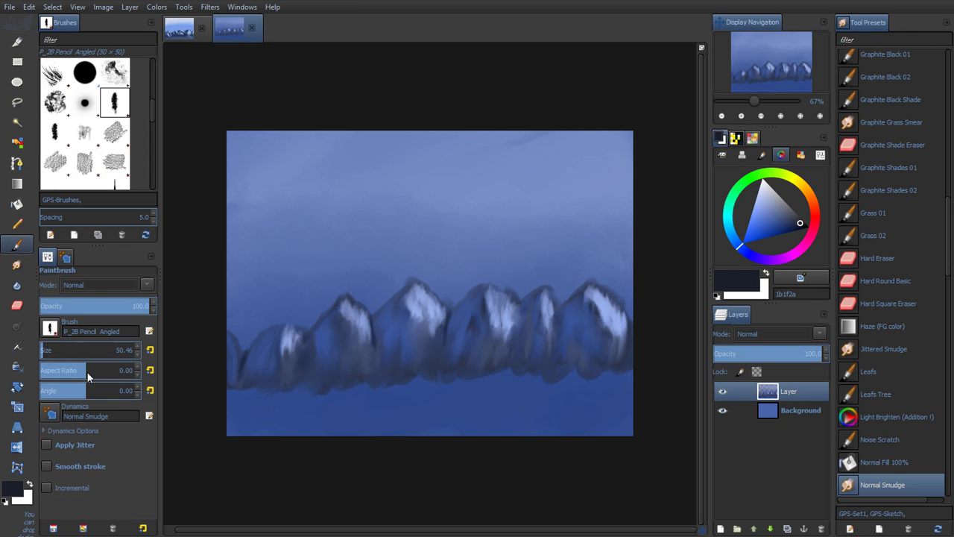
{"action": "left_click", "coordinate": [84, 527]}
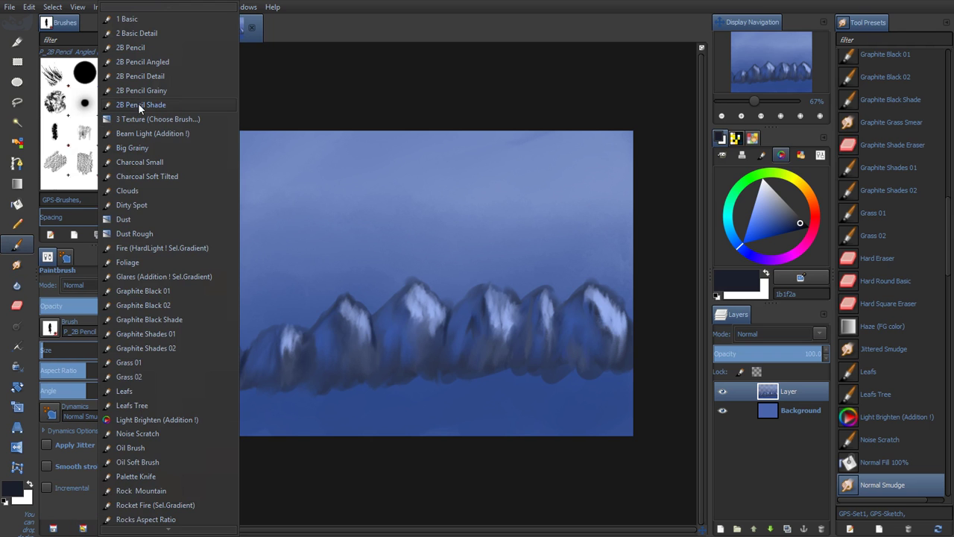
{"action": "left_click", "coordinate": [168, 161]}
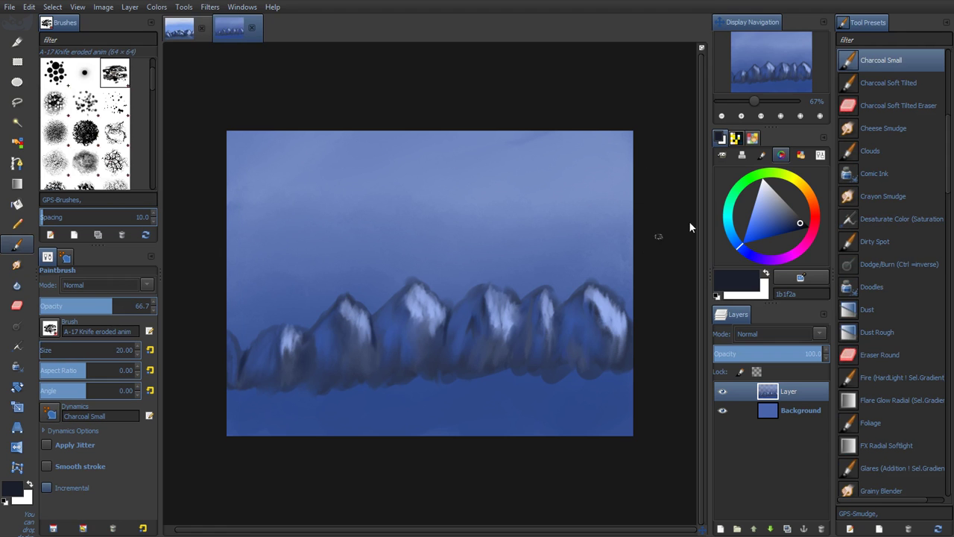
{"action": "left_click_drag", "start_coordinate": [775, 215], "coordinate": [772, 187]}
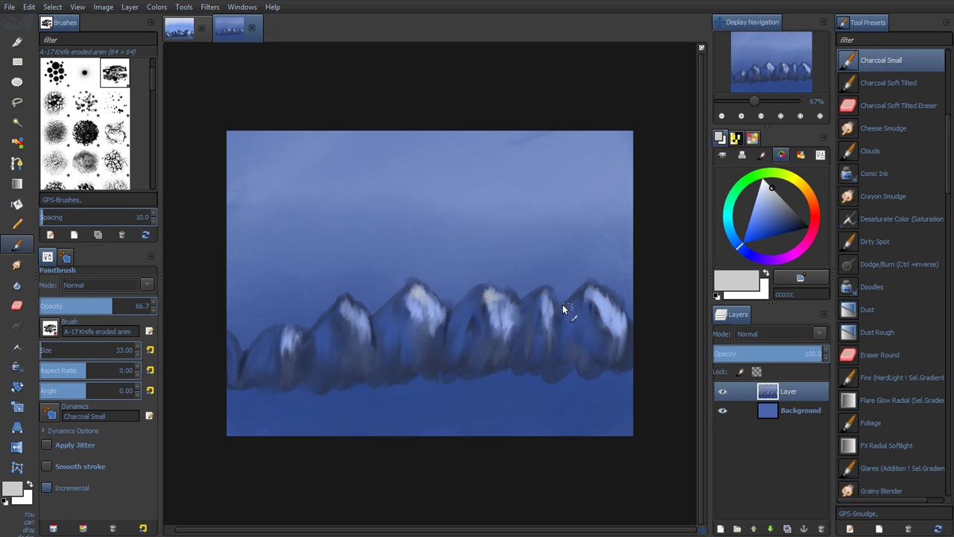
{"action": "left_click_drag", "start_coordinate": [548, 305], "coordinate": [543, 301]}
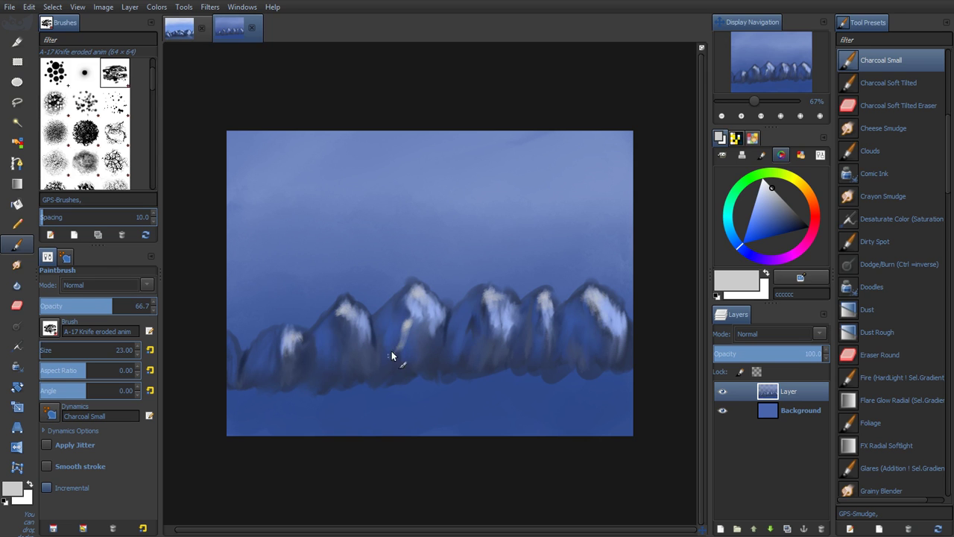
Touch up the central mountain's highlight with sampled 2b334d and 3b4766, and add light snow patches to the three rightmost mountains' left slopes
{"action": "left_click", "coordinate": [396, 364], "text": "ctrl"}
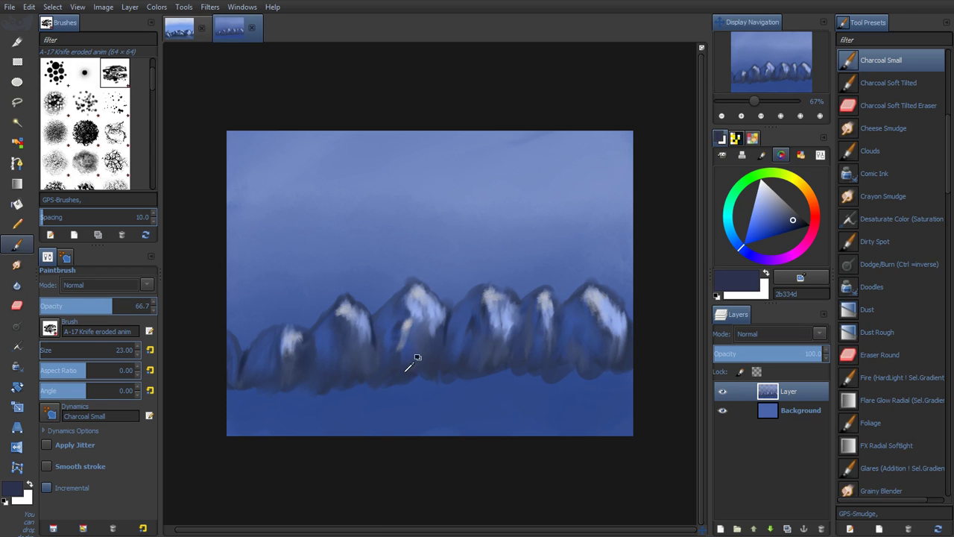
{"action": "left_click", "coordinate": [427, 333], "text": "ctrl"}
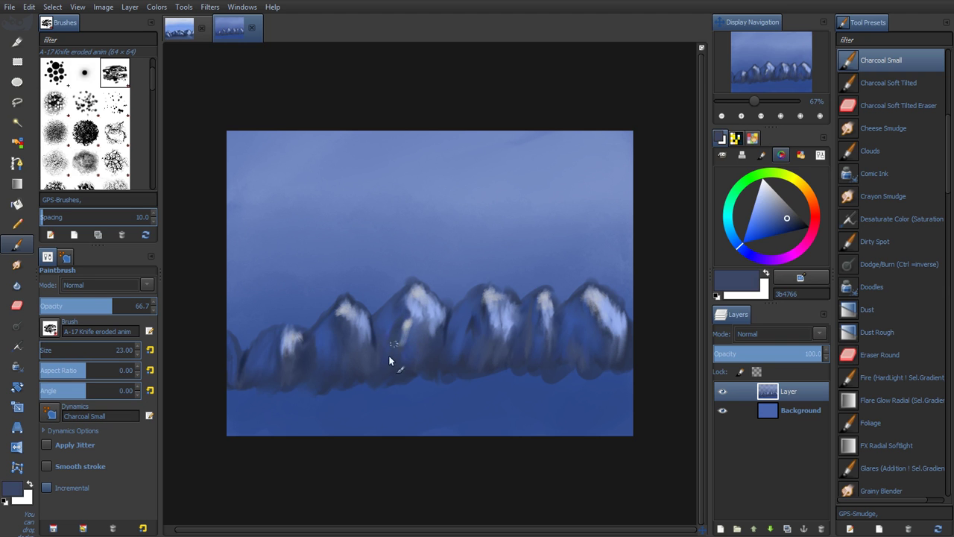
{"action": "left_click_drag", "start_coordinate": [493, 332], "coordinate": [478, 335]}
{"action": "left_click", "coordinate": [502, 288], "text": "ctrl"}
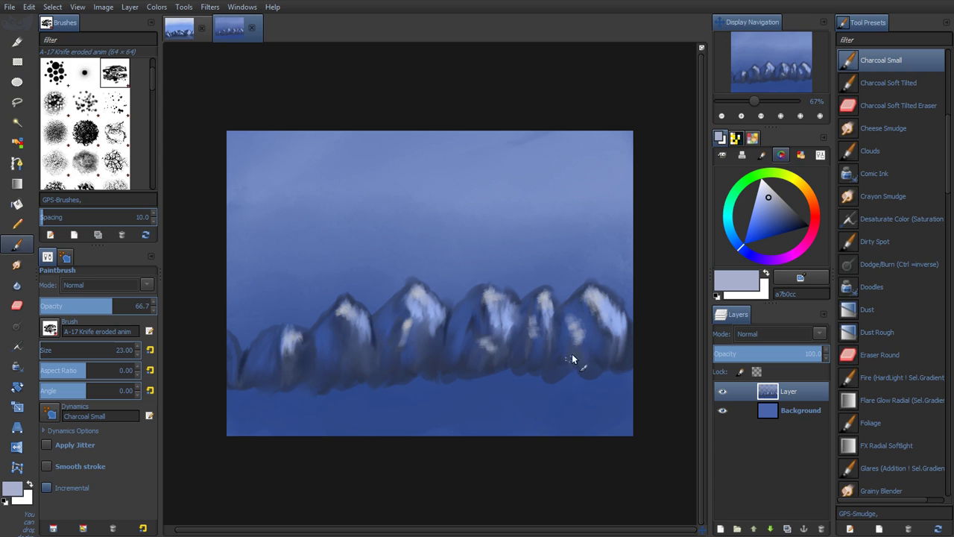
{"action": "left_click", "coordinate": [575, 346], "text": "ctrl"}
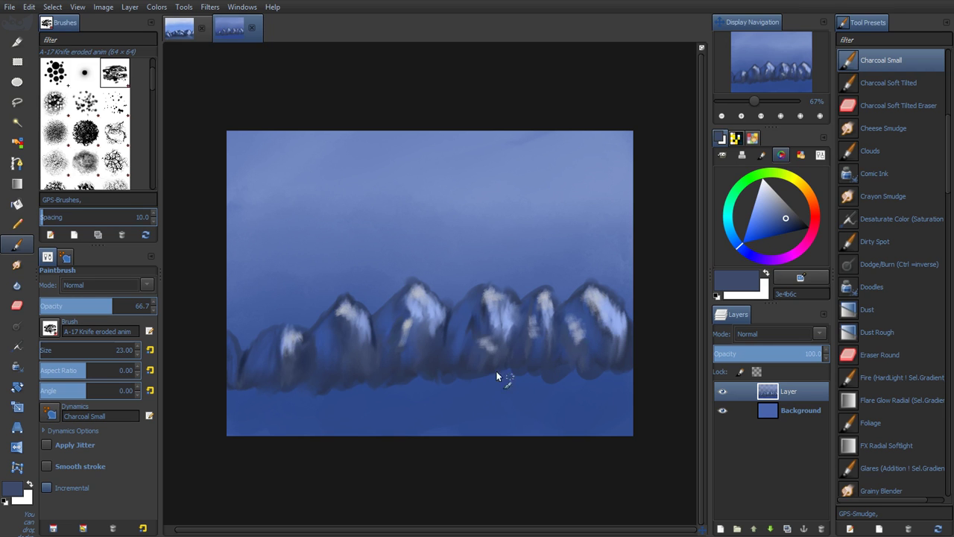
Sample dark blue 202b4b and paint thin dark streaks through the second peak's snow with the P_2B Pencil Angled brush
{"action": "left_click", "coordinate": [341, 332], "text": "ctrl"}
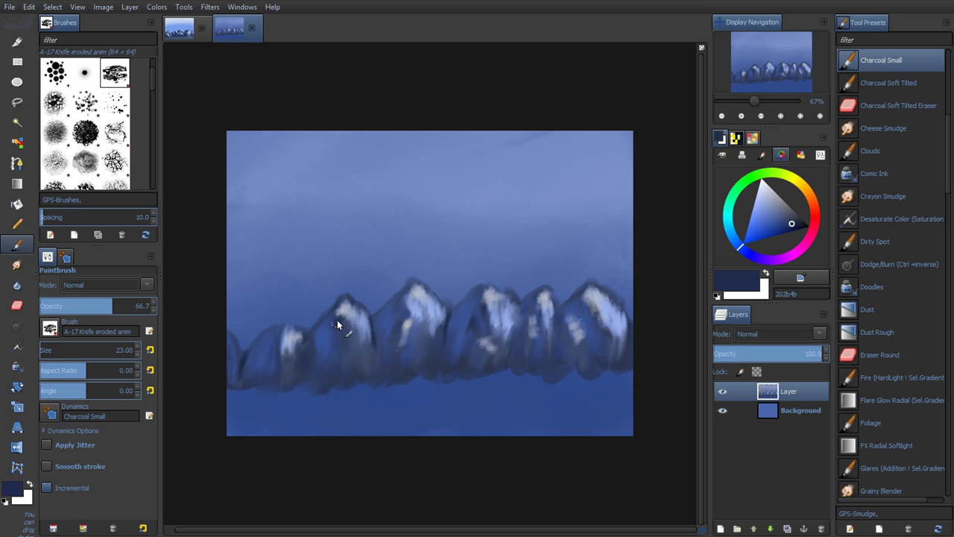
{"action": "left_click", "coordinate": [328, 350]}
{"action": "scroll", "coordinate": [154, 78], "scroll_direction": "down", "scroll_amount": 5}
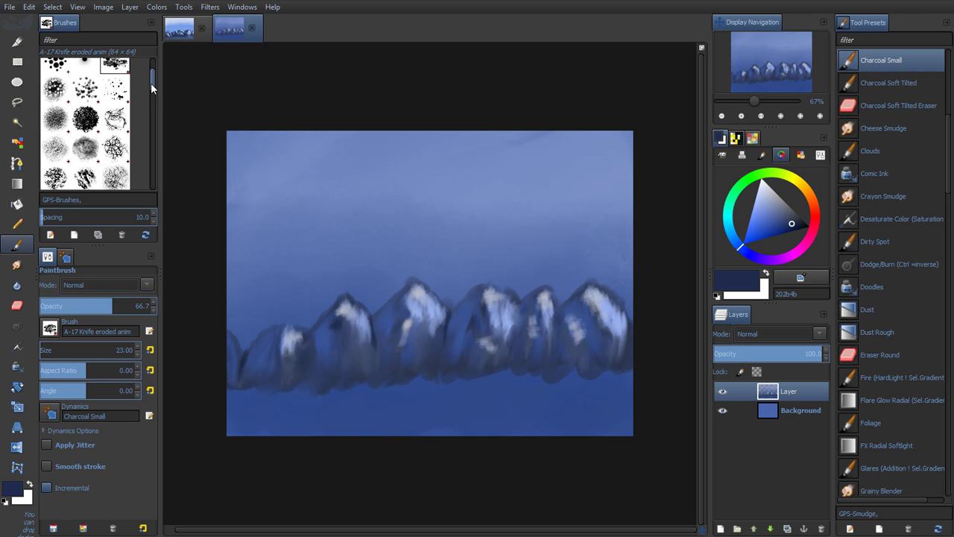
{"action": "left_click_drag", "start_coordinate": [152, 72], "coordinate": [156, 110]}
{"action": "left_click", "coordinate": [121, 131]}
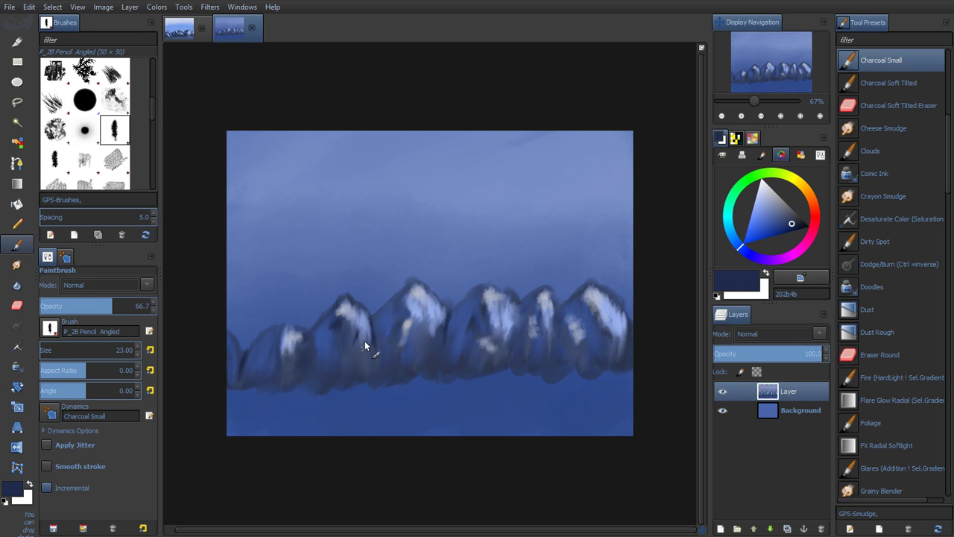
{"action": "left_click_drag", "start_coordinate": [367, 334], "coordinate": [366, 351]}
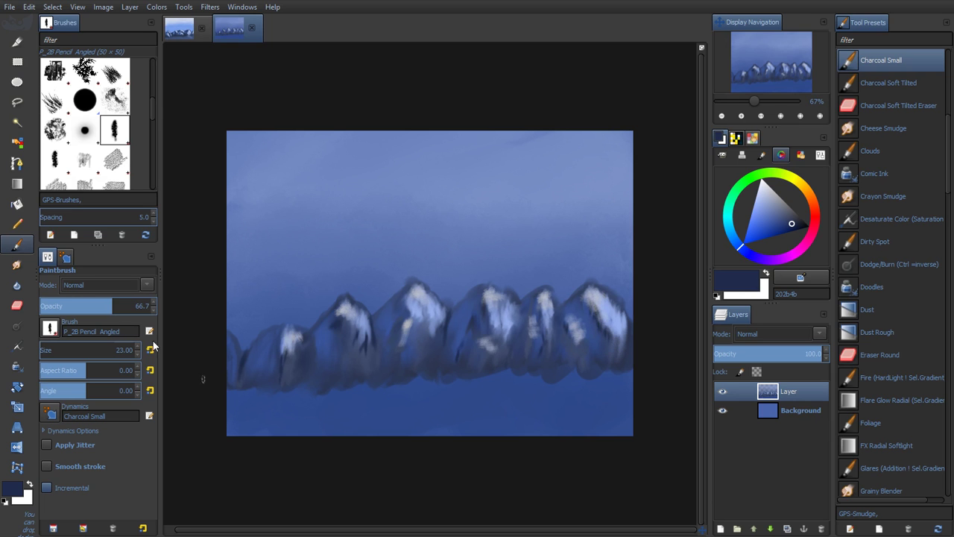
Load the Normal Smudge preset with the P_Graphite Pencil #1 brush at 62.4 opacity and blend the snow patches and dark streaks down the slopes
{"action": "left_click", "coordinate": [16, 265]}
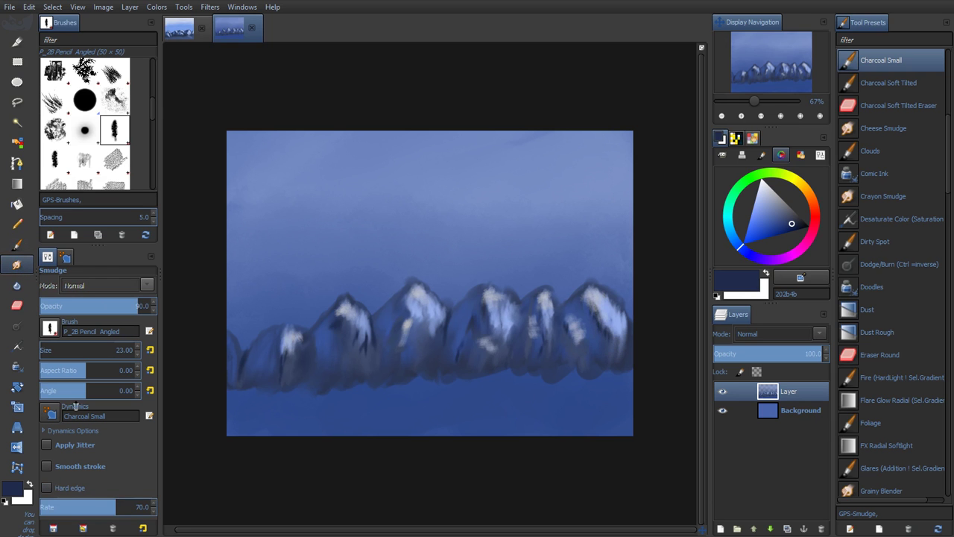
{"action": "left_click", "coordinate": [84, 528]}
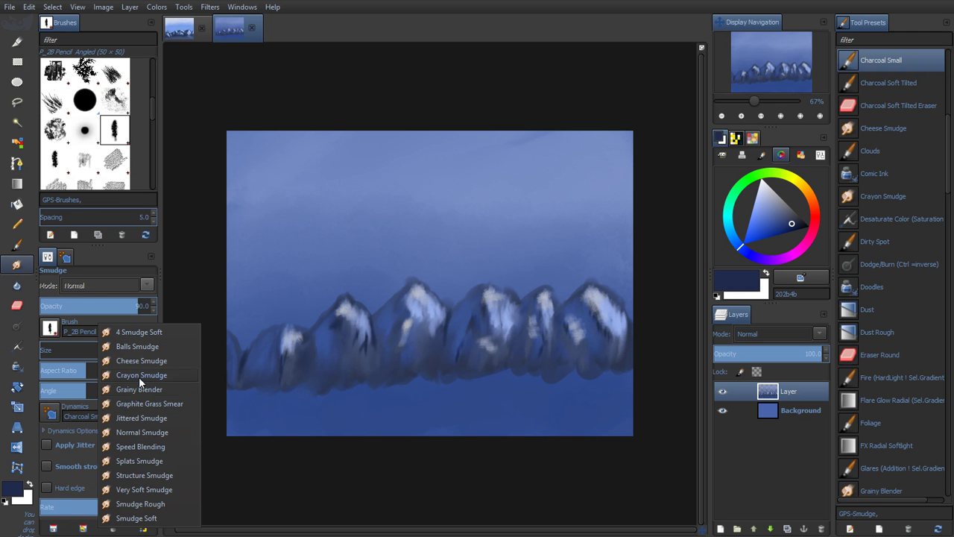
{"action": "left_click", "coordinate": [150, 433]}
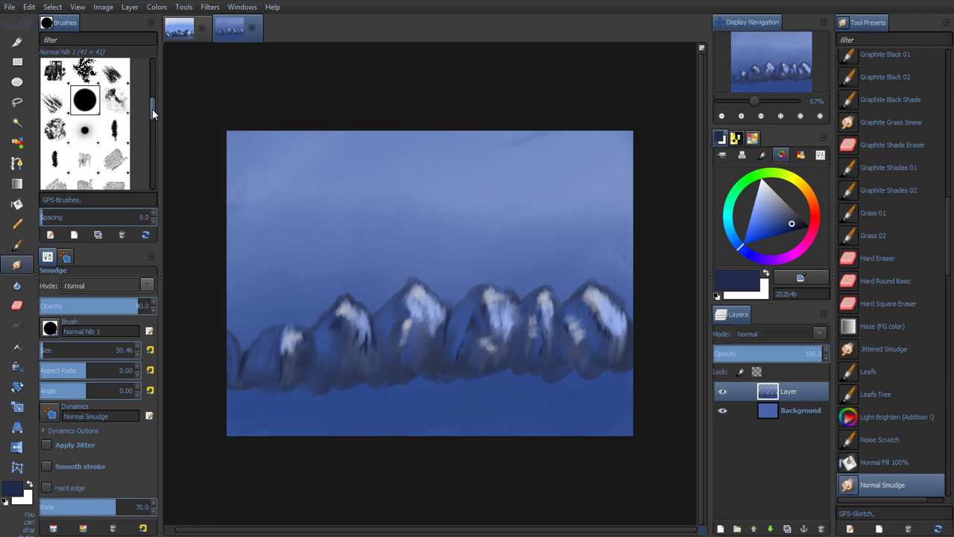
{"action": "scroll", "coordinate": [153, 113], "scroll_direction": "down", "scroll_amount": 2}
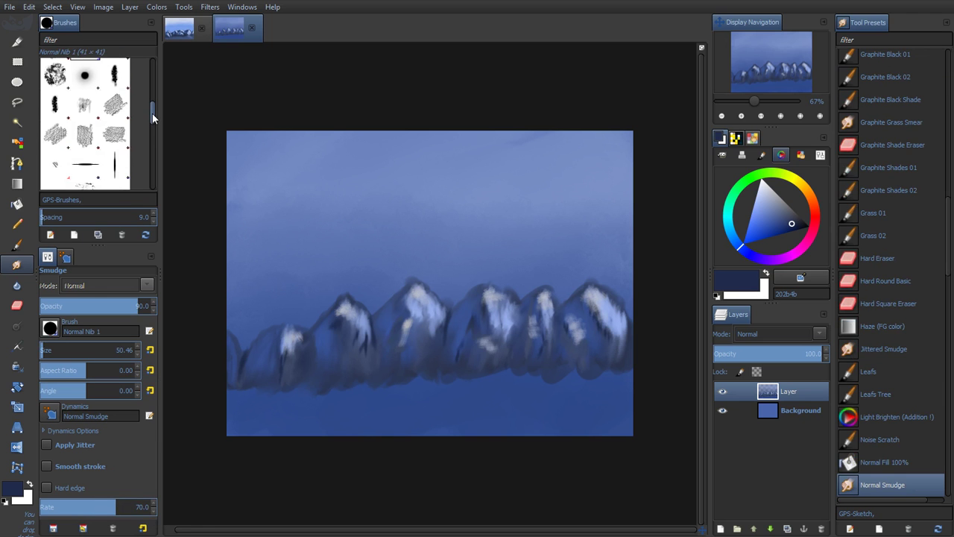
{"action": "left_click", "coordinate": [58, 136]}
{"action": "left_click", "coordinate": [60, 139]}
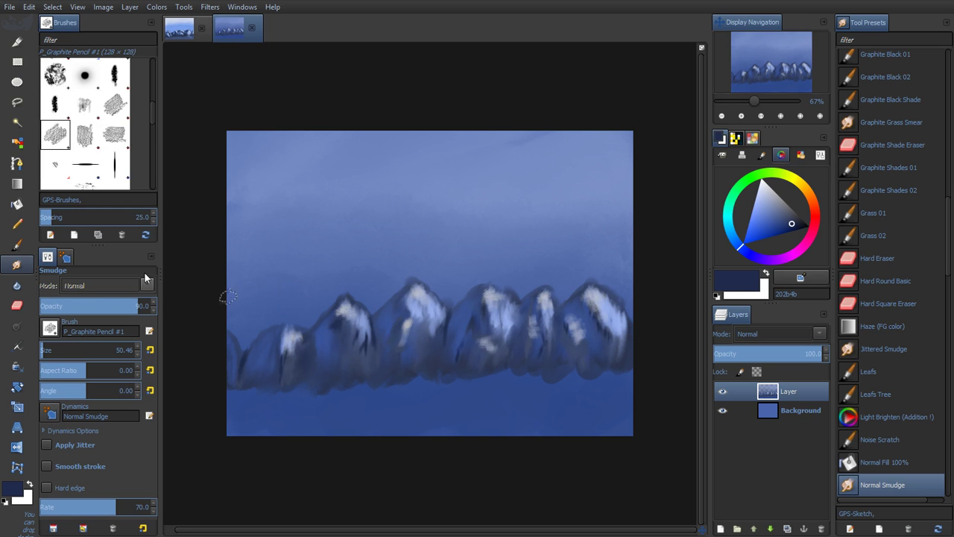
{"action": "left_click_drag", "start_coordinate": [135, 309], "coordinate": [108, 309]}
{"action": "left_click_drag", "start_coordinate": [280, 381], "coordinate": [278, 398]}
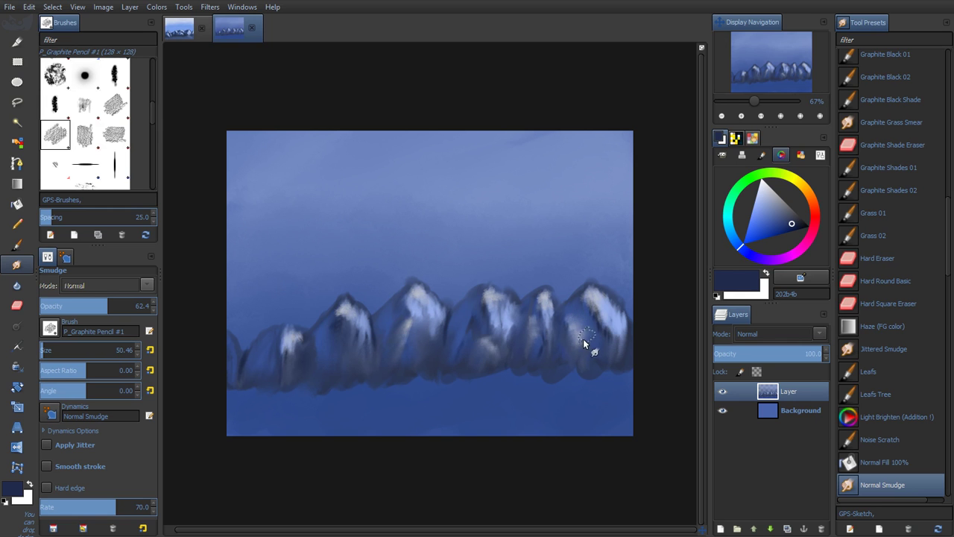
{"action": "mouse_move", "coordinate": [600, 357]}
{"action": "left_mouse_down"}
{"action": "mouse_move", "coordinate": [611, 345]}
{"action": "mouse_move", "coordinate": [594, 322]}
{"action": "left_mouse_up"}
Load the Paintbrush's Soft Oil Brush preset with the P_2B Pencil Angled brush at size 28 and paint blue 2a3e7b strokes on the mountains' lower slopes
{"action": "left_click", "coordinate": [20, 247]}
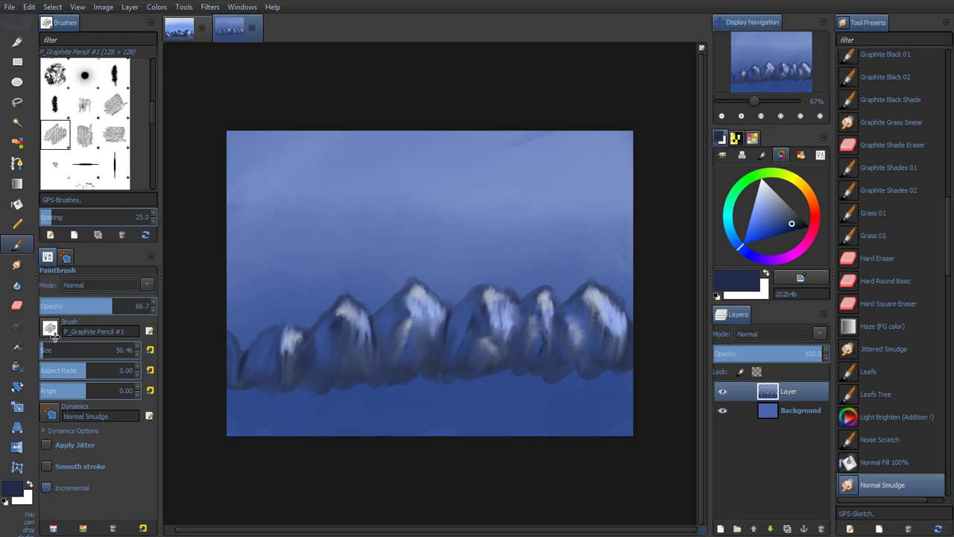
{"action": "left_click", "coordinate": [83, 527]}
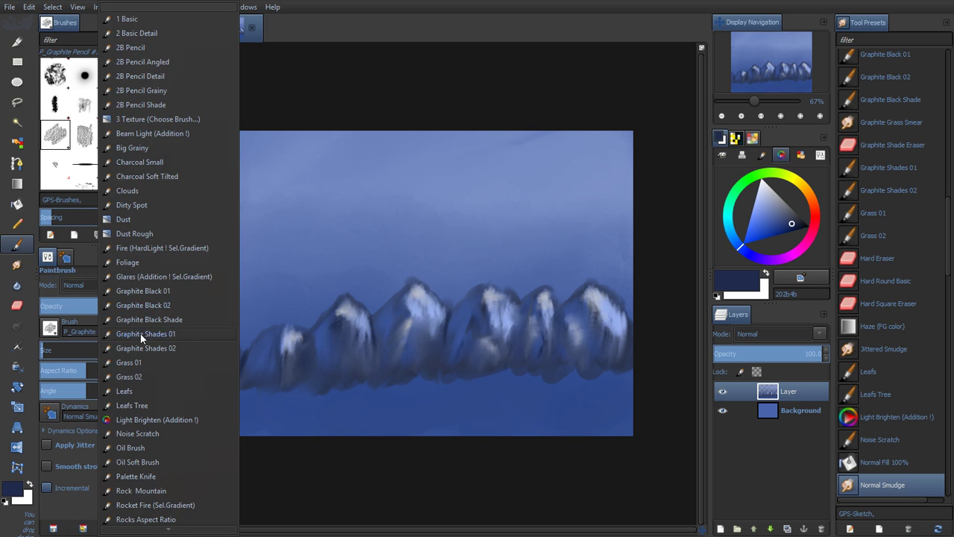
{"action": "mouse_move", "coordinate": [167, 529]}
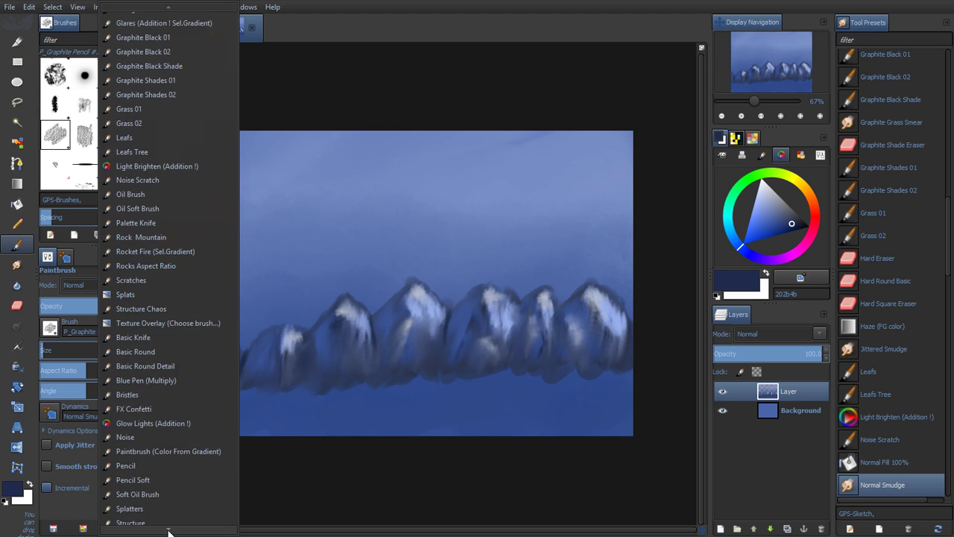
{"action": "left_click", "coordinate": [158, 472]}
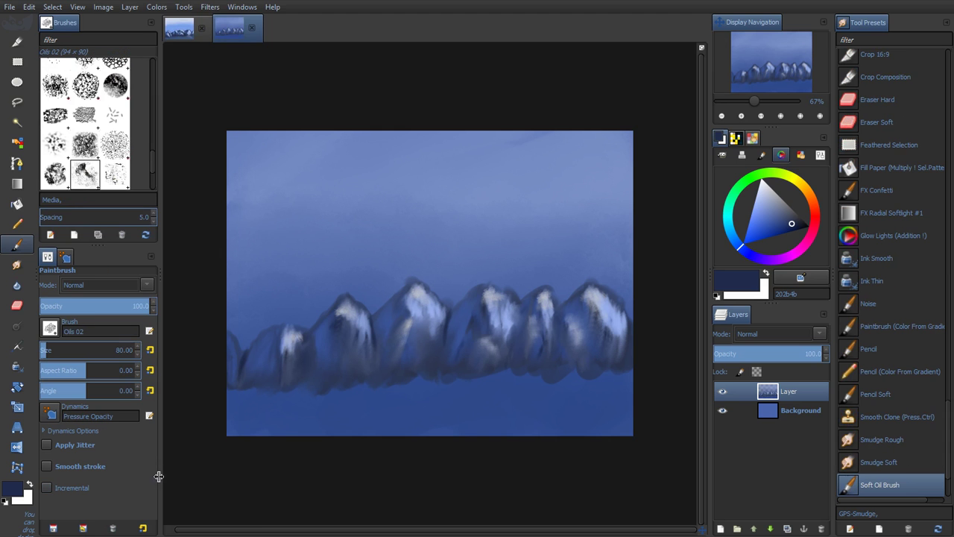
{"action": "mouse_move", "coordinate": [152, 158]}
{"action": "left_mouse_down"}
{"action": "mouse_move", "coordinate": [151, 168]}
{"action": "mouse_move", "coordinate": [155, 67]}
{"action": "mouse_move", "coordinate": [155, 106]}
{"action": "left_mouse_up"}
{"action": "left_click", "coordinate": [117, 125]}
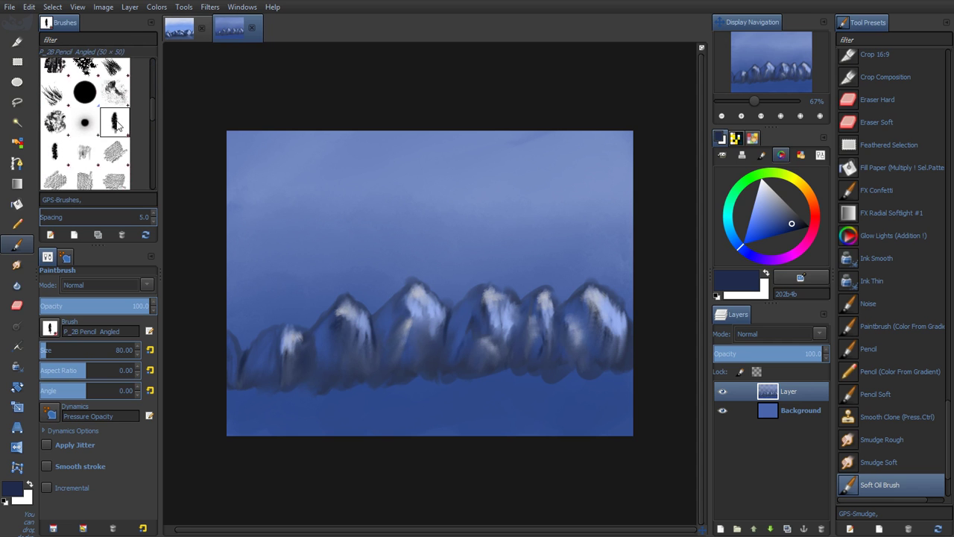
{"action": "key", "text": "bracketleft"}
{"action": "key", "text": "bracketright"}
{"action": "left_click_drag", "start_coordinate": [291, 342], "coordinate": [294, 378]}
{"action": "left_click_drag", "start_coordinate": [791, 216], "coordinate": [781, 225]}
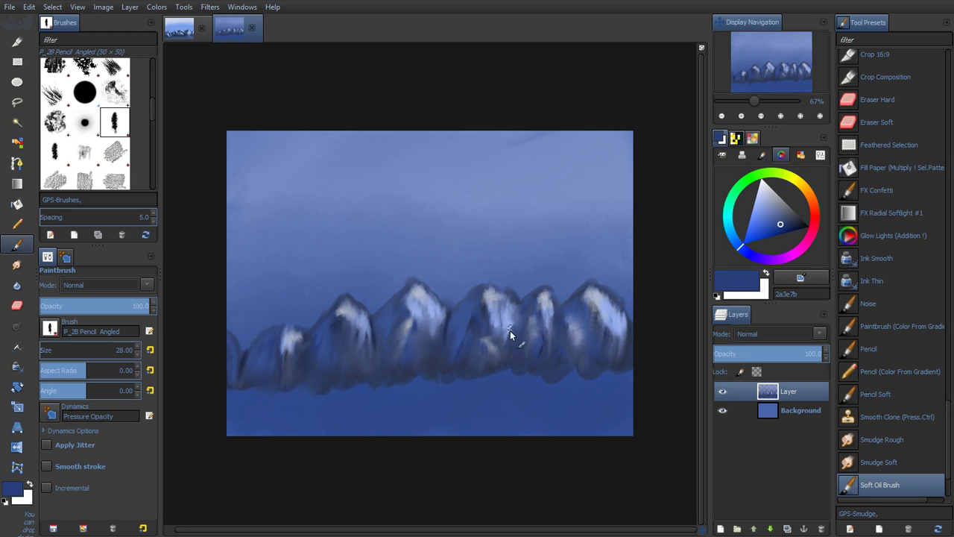
Load the Normal Smudge preset with the P_2B Pencil Angled brush and blend the blue strokes into the snow and slopes
{"action": "left_click", "coordinate": [16, 265]}
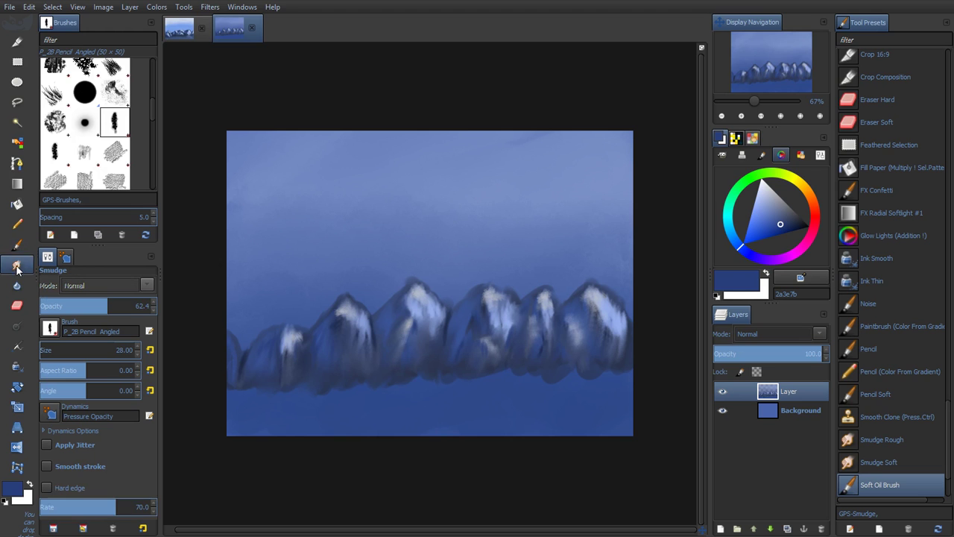
{"action": "left_click", "coordinate": [83, 528]}
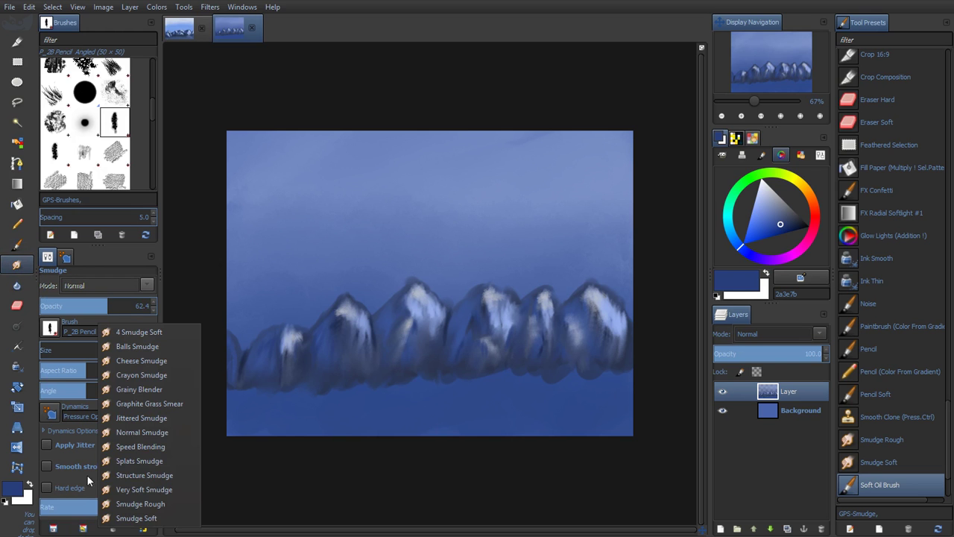
{"action": "left_click", "coordinate": [160, 431]}
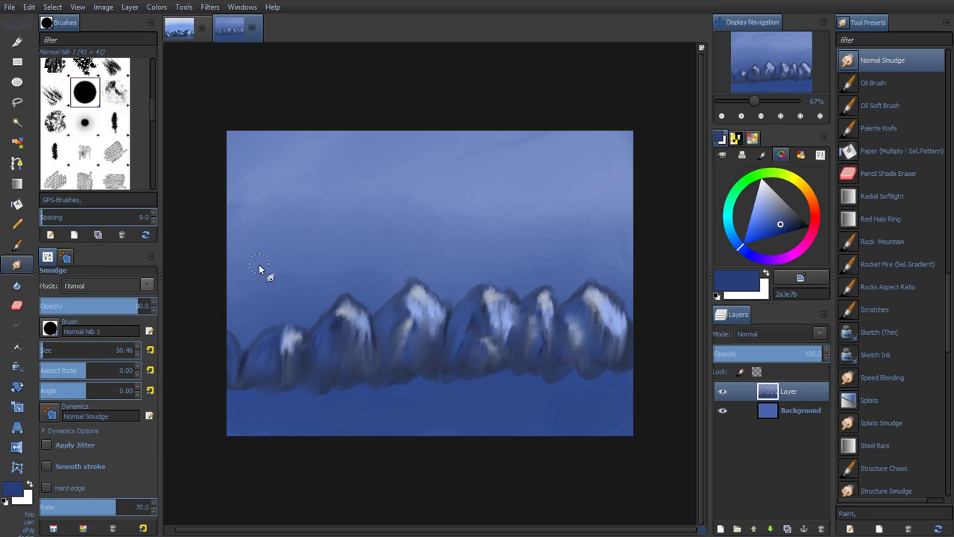
{"action": "left_click", "coordinate": [116, 124]}
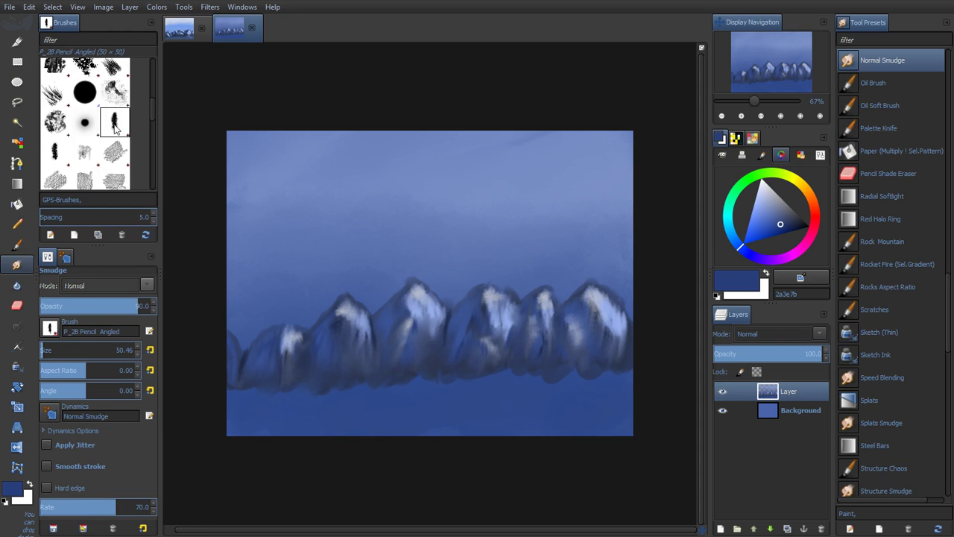
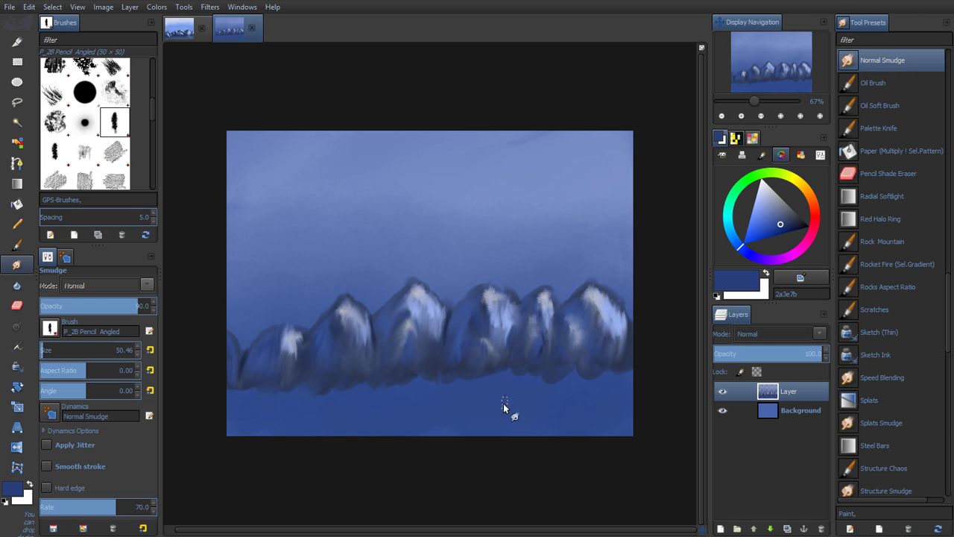
Try the Paintbrush with the P_Graphite Pencil brush in dark grey-blue 333948 at a much smaller size
{"action": "left_click", "coordinate": [18, 245]}
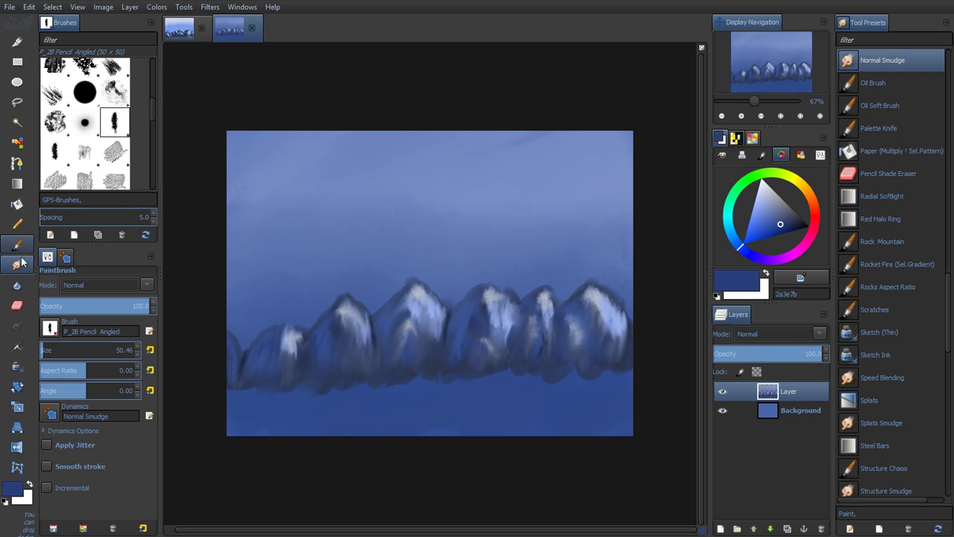
{"action": "left_click", "coordinate": [121, 155]}
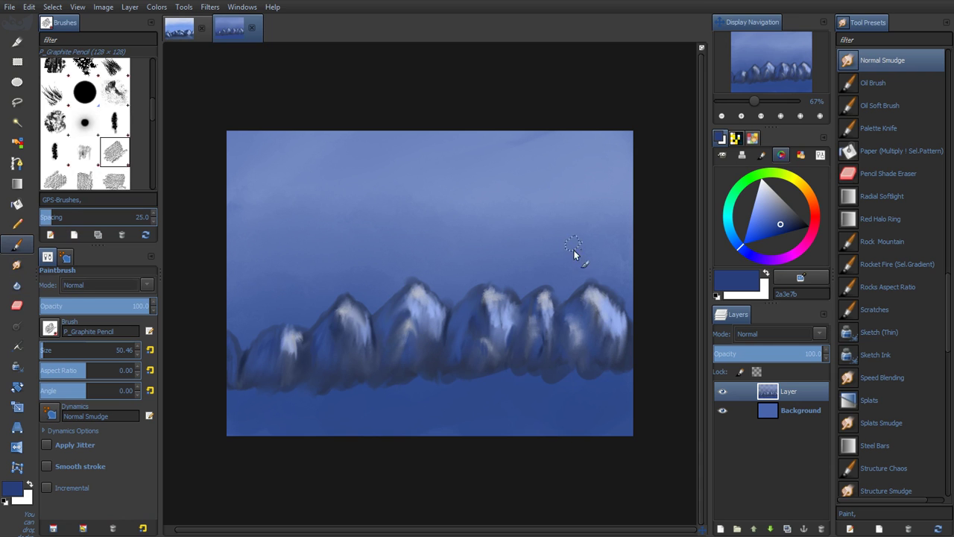
{"action": "left_click_drag", "start_coordinate": [779, 224], "coordinate": [794, 218]}
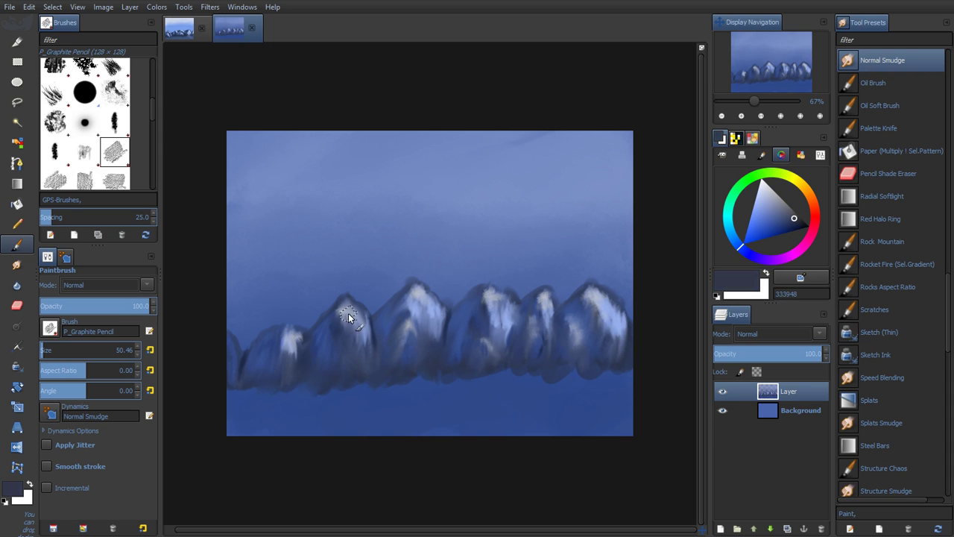
{"action": "key", "text": "bracketleft"}
{"action": "key", "text": "bracketleft"}
{"action": "key", "text": "bracketleft"}
{"action": "key", "text": "bracketleft"}
{"action": "key", "text": "bracketleft"}
{"action": "key", "text": "bracketleft"}
{"action": "key", "text": "bracketleft"}
{"action": "key", "text": "bracketleft"}
{"action": "key", "text": "bracketleft"}
{"action": "key", "text": "bracketleft"}
{"action": "key", "text": "bracketleft"}
{"action": "key", "text": "bracketleft"}
{"action": "key", "text": "bracketleft"}
{"action": "key", "text": "bracketleft"}
Load the Oil Brush preset at size 25.19 and paint dark grey 38393e accents into the snow of the second and central mountains
{"action": "left_click", "coordinate": [82, 528]}
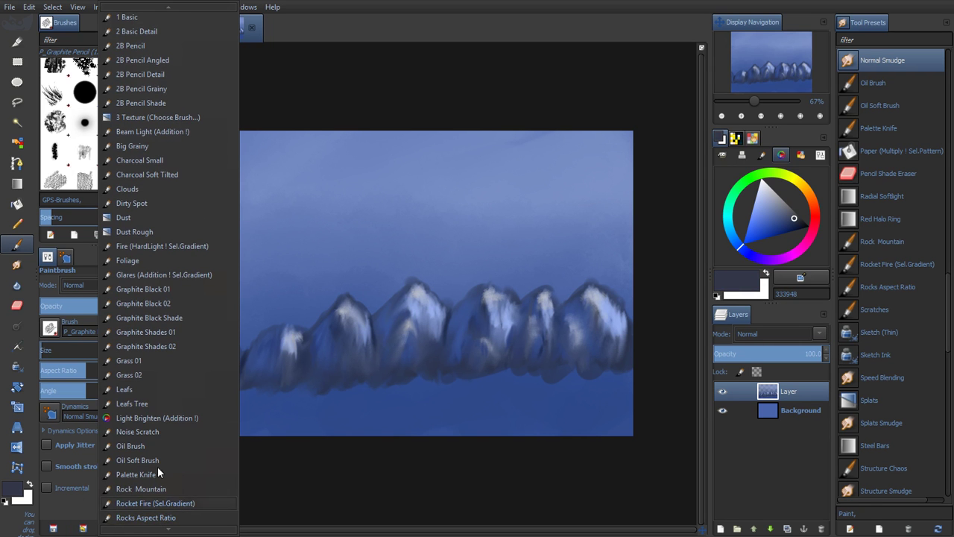
{"action": "left_click", "coordinate": [157, 445]}
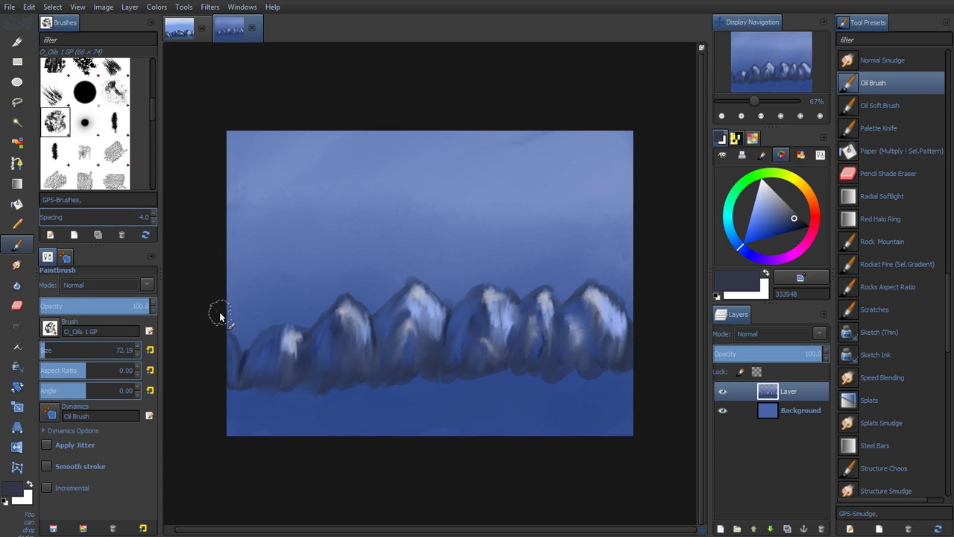
{"action": "key", "text": "bracketleft"}
{"action": "key", "text": "bracketleft"}
{"action": "mouse_move", "coordinate": [794, 224]}
{"action": "left_mouse_down"}
{"action": "mouse_move", "coordinate": [789, 215]}
{"action": "mouse_move", "coordinate": [783, 223]}
{"action": "mouse_move", "coordinate": [796, 216]}
{"action": "left_mouse_up"}
{"action": "left_click_drag", "start_coordinate": [335, 386], "coordinate": [377, 339]}
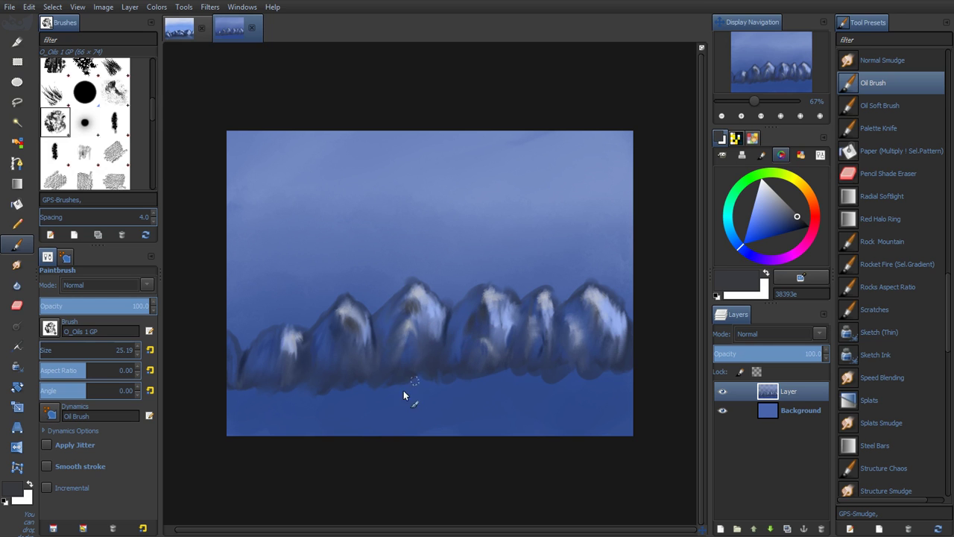
Smudge the dark accents with the O_Oils 1 GP brush, and deepen and soften the shadows between the mountains using Dodge/Burn and Smudge at size 31.19
{"action": "left_click", "coordinate": [16, 265]}
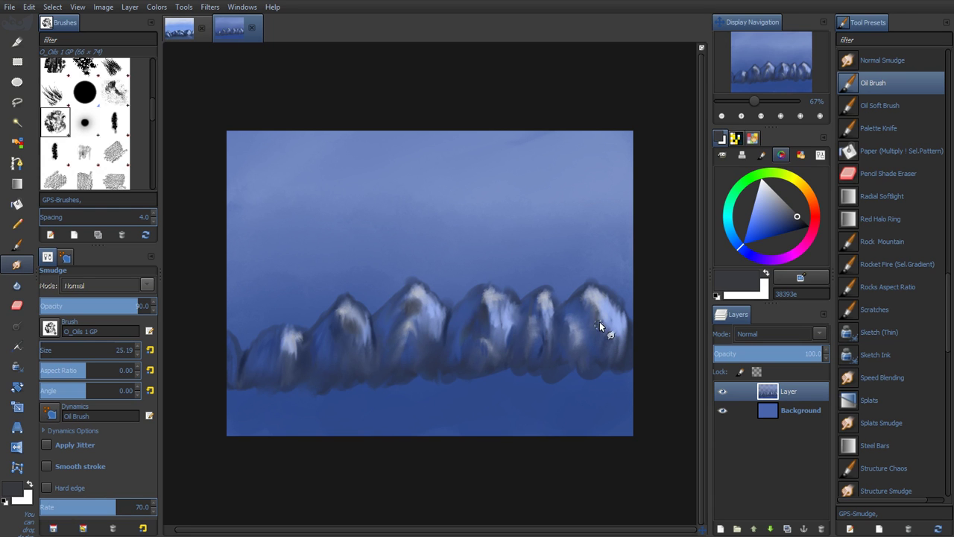
{"action": "left_click", "coordinate": [18, 328]}
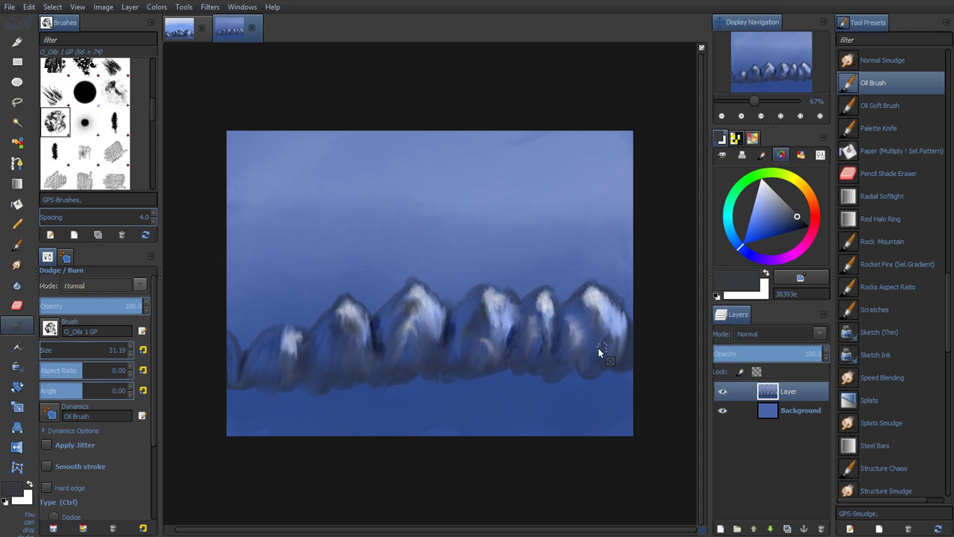
{"action": "left_click", "coordinate": [17, 267]}
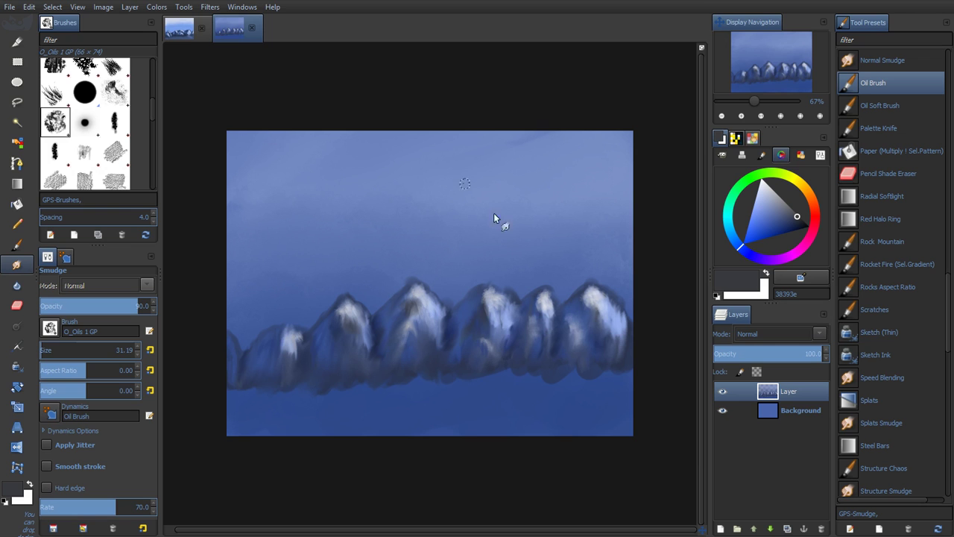
Switch to the other mountain painting and load the Paintbrush's 1 Basic preset with the LJF Water Brush 2 brush
{"action": "left_click", "coordinate": [187, 27]}
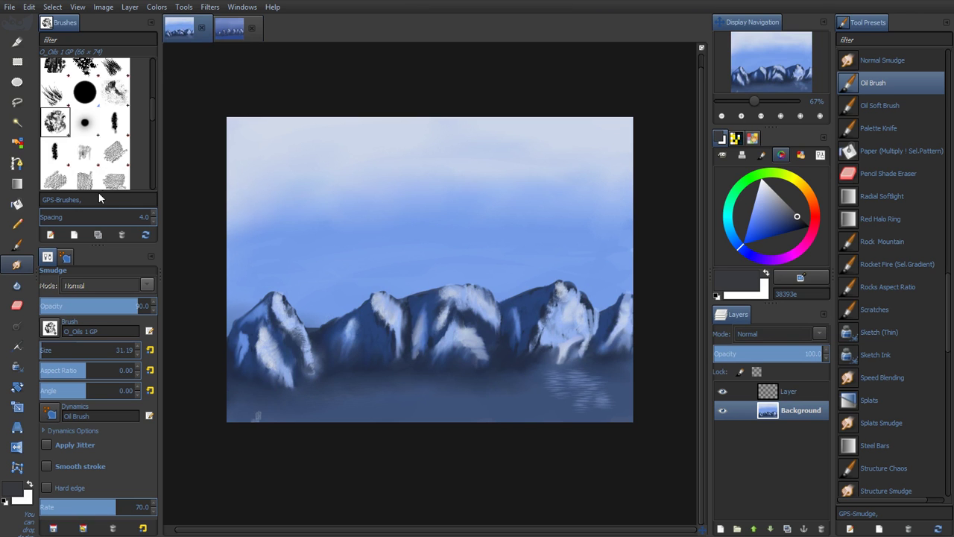
{"action": "scroll", "coordinate": [154, 112], "scroll_direction": "up", "scroll_amount": 2}
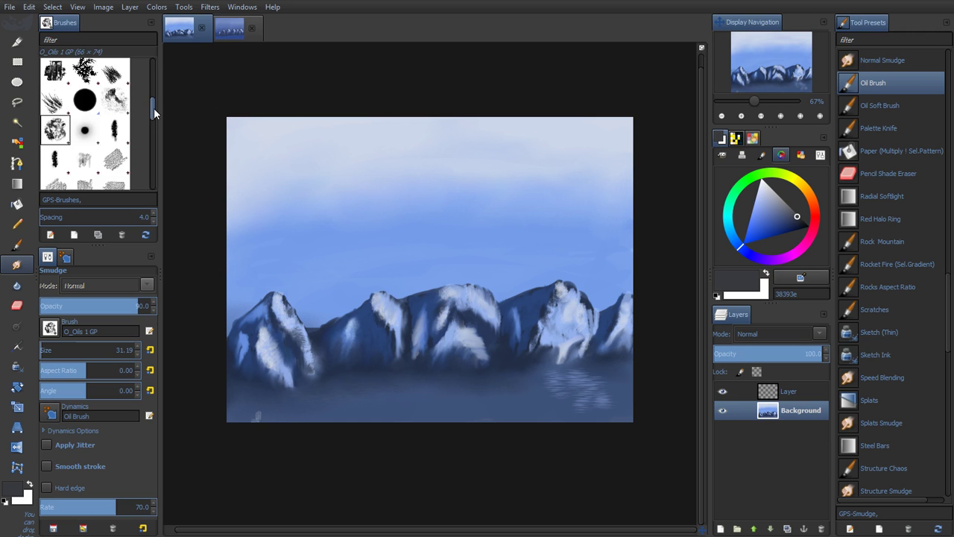
{"action": "left_click", "coordinate": [117, 135]}
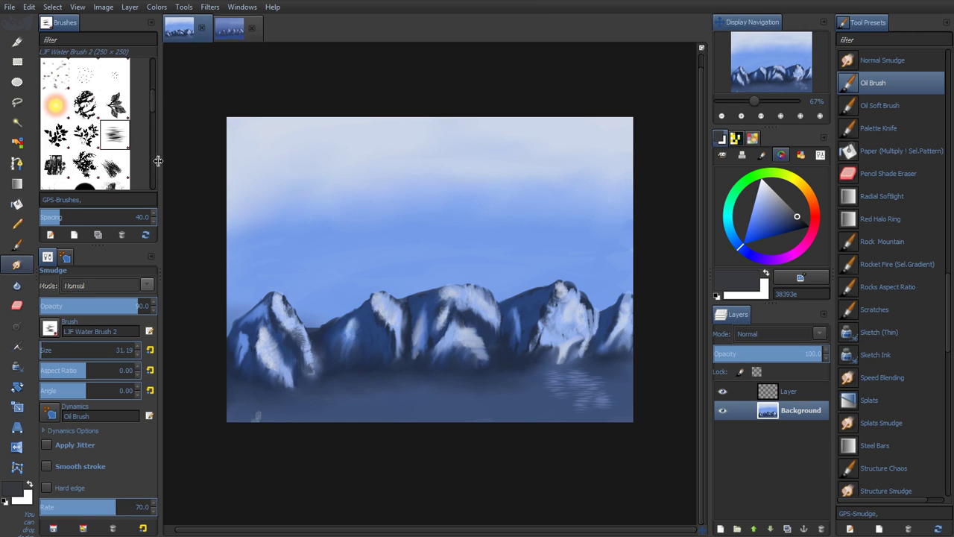
{"action": "left_click", "coordinate": [16, 243]}
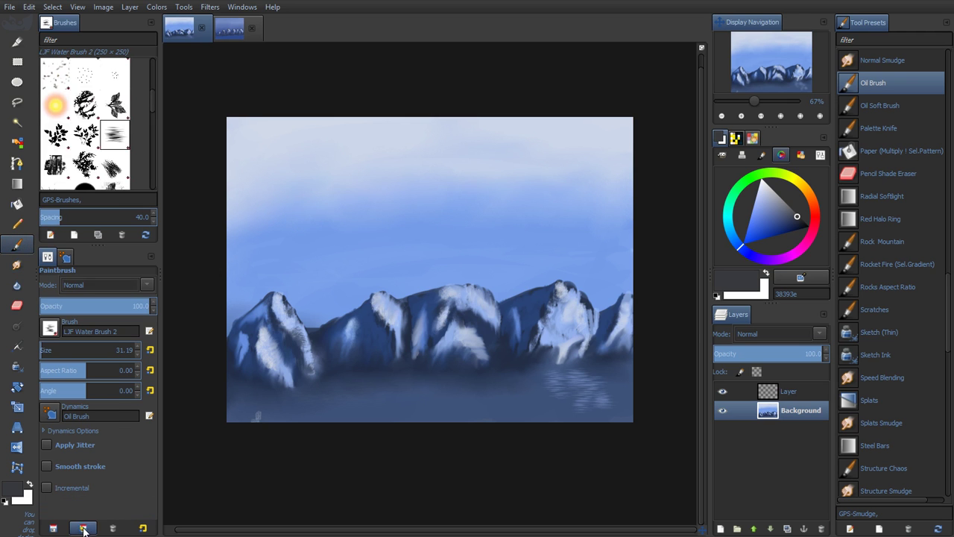
{"action": "left_click", "coordinate": [125, 24]}
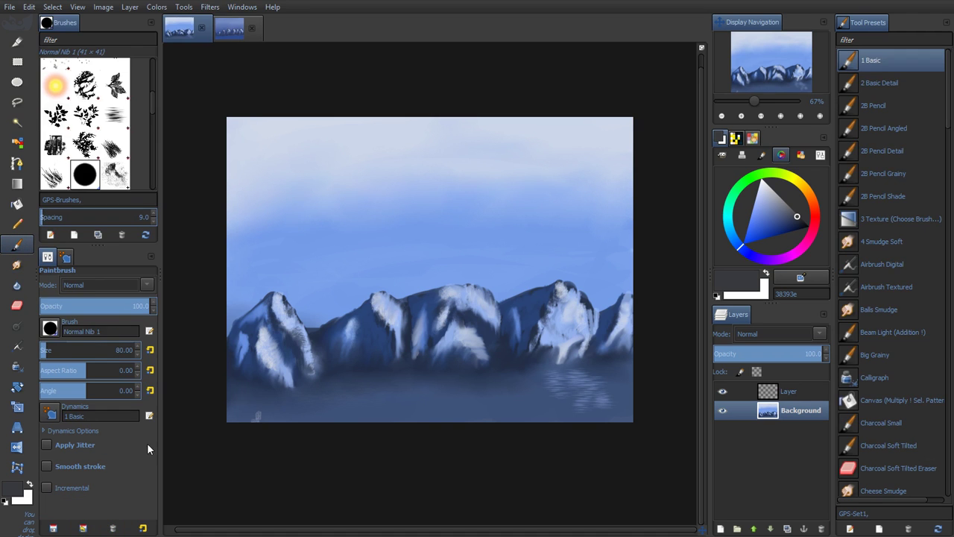
{"action": "left_click", "coordinate": [116, 116]}
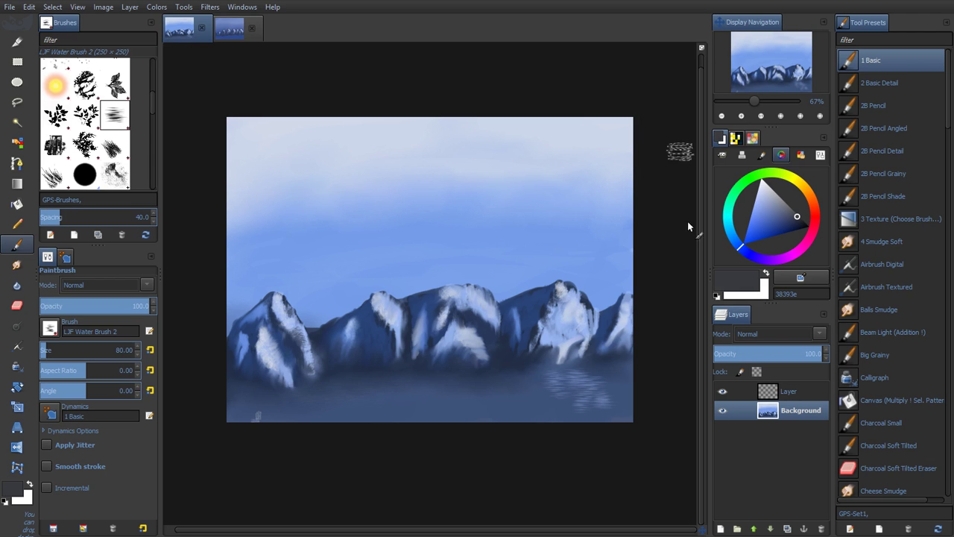
Paint light ripples across the water below the mountains with c6cad6 and the brighter dbdfea at size 80
{"action": "left_click", "coordinate": [793, 213]}
{"action": "left_click_drag", "start_coordinate": [774, 197], "coordinate": [767, 190]}
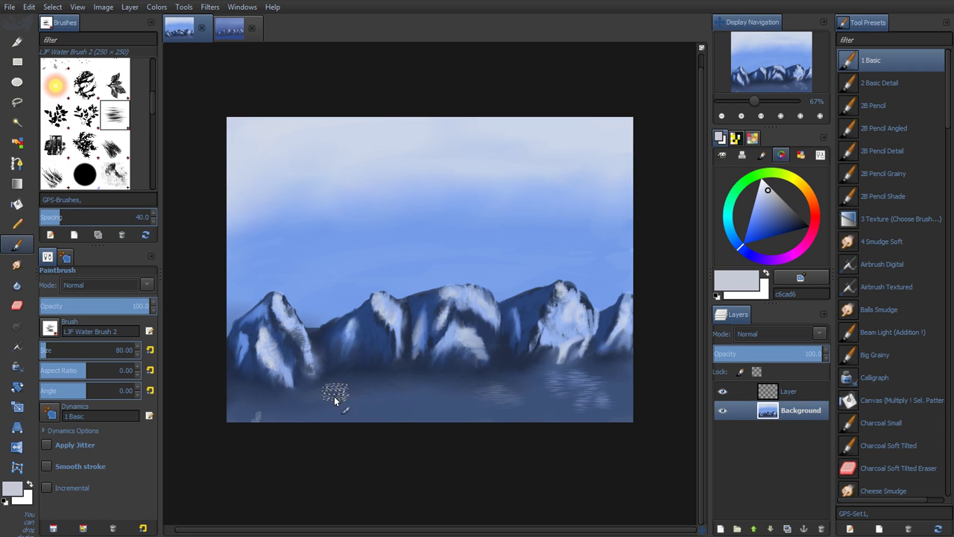
{"action": "left_click", "coordinate": [767, 191]}
{"action": "left_click_drag", "start_coordinate": [768, 192], "coordinate": [764, 185]}
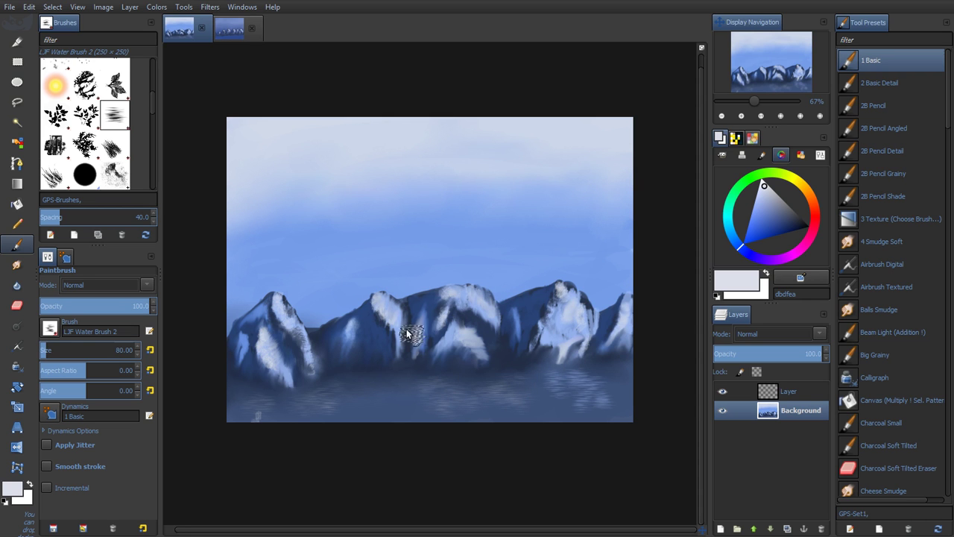
Sample dark and light blues from the mountains and water, such as 688ed0, a8b9db and 2d3f64, and paint more ripples across the water
{"action": "left_click", "coordinate": [443, 297], "text": "ctrl"}
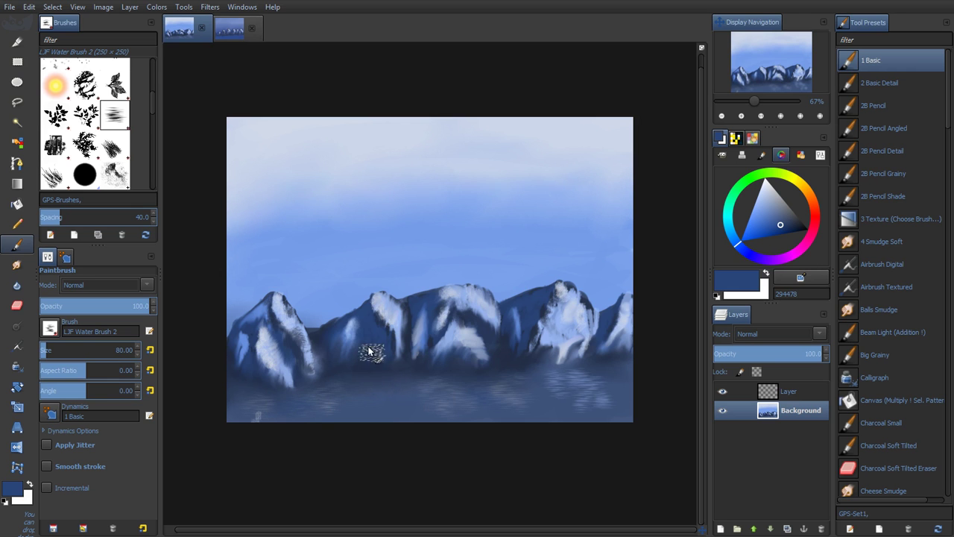
{"action": "left_click", "coordinate": [364, 321], "text": "ctrl"}
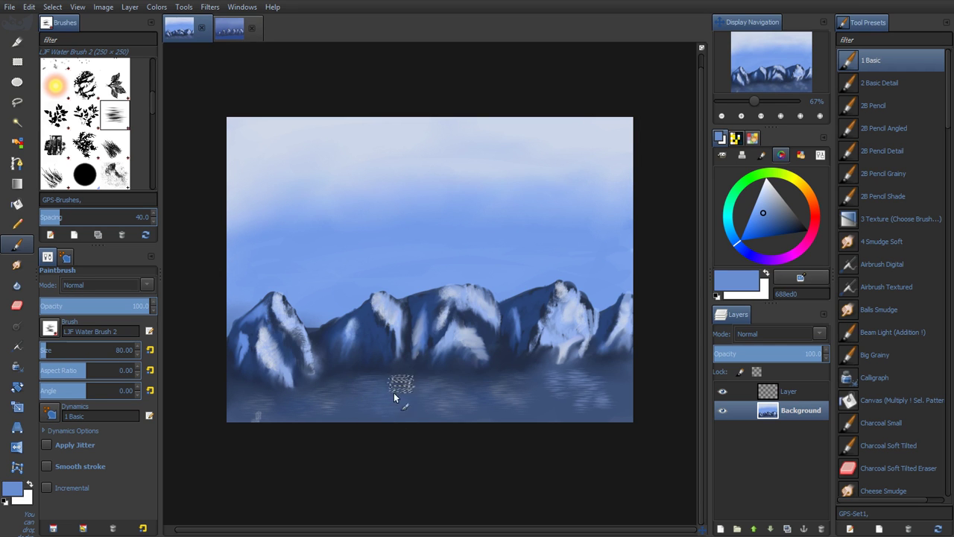
{"action": "left_click", "coordinate": [617, 367], "text": "ctrl"}
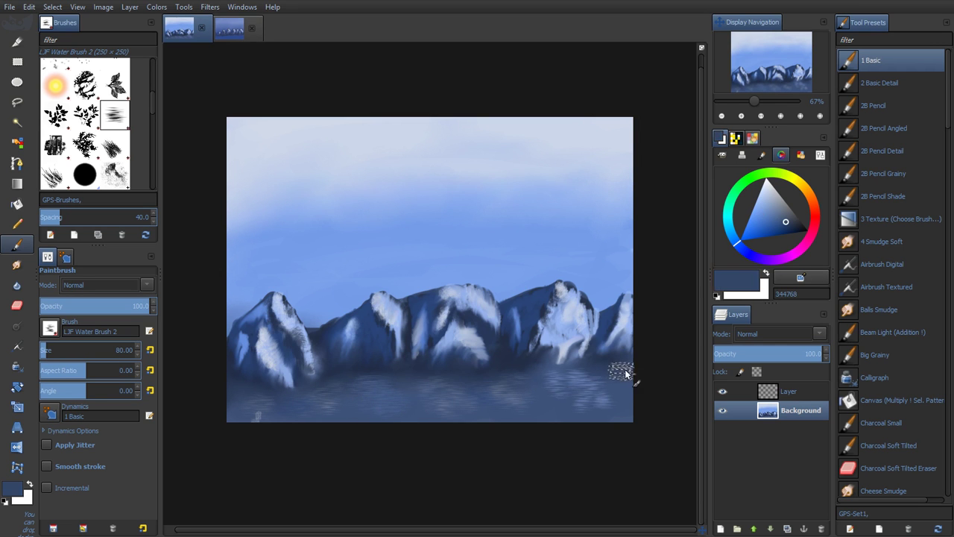
{"action": "left_click", "coordinate": [621, 316], "text": "ctrl"}
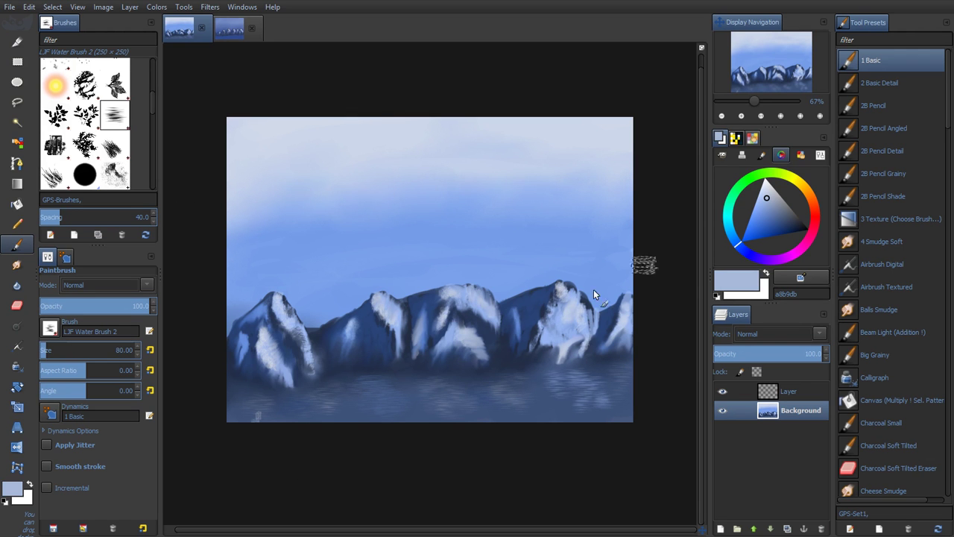
{"action": "left_click", "coordinate": [365, 338], "text": "ctrl"}
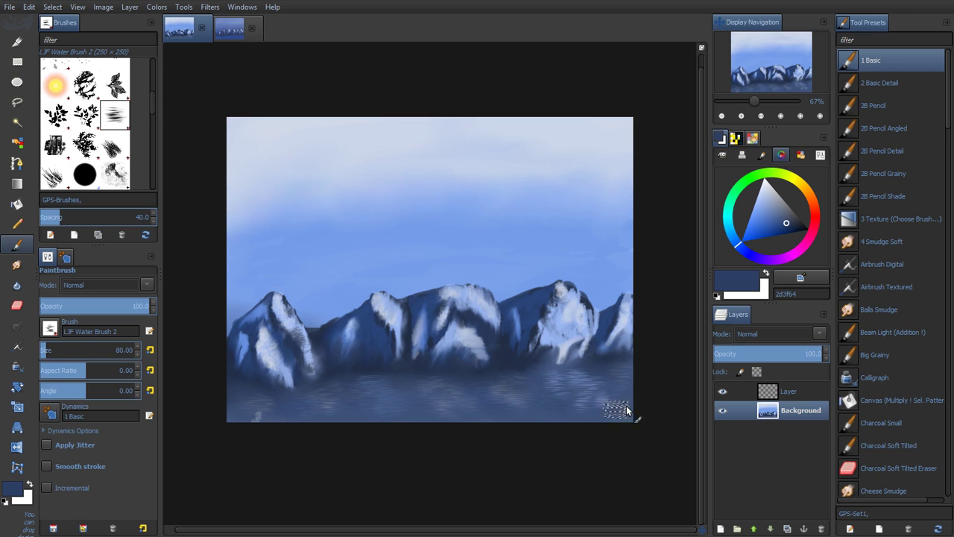
Load the Smudge tool's Smudge Soft preset and soften the ripples across the water below the mountains
{"action": "left_click", "coordinate": [16, 264]}
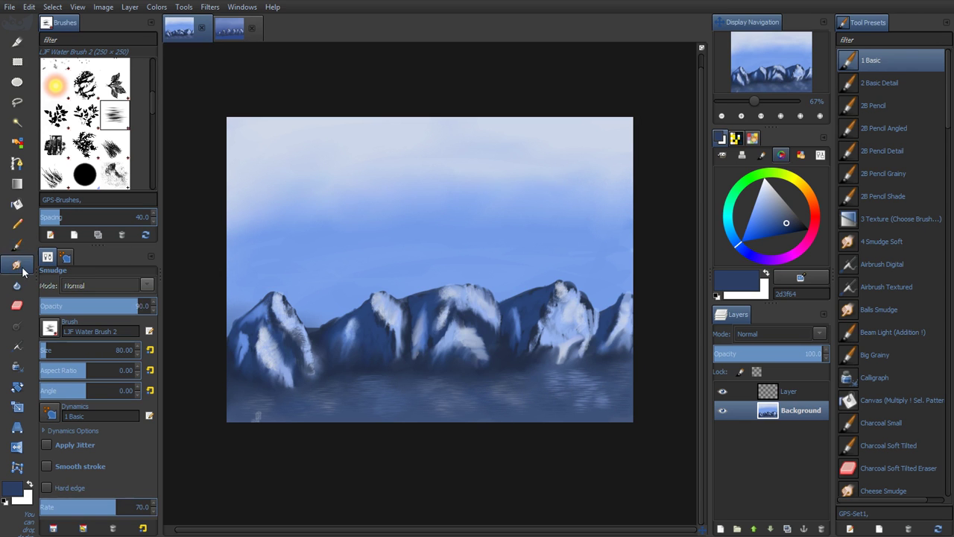
{"action": "left_click", "coordinate": [83, 528]}
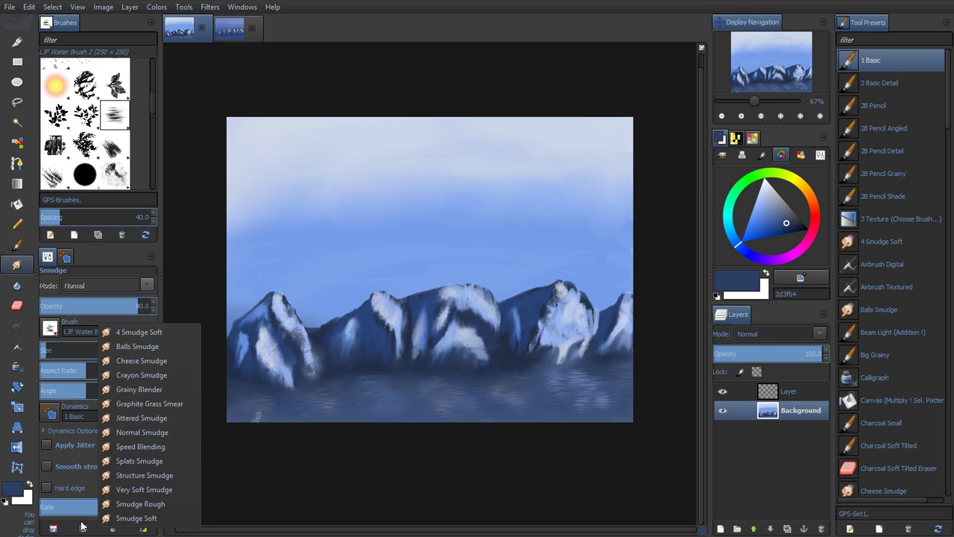
{"action": "left_click", "coordinate": [155, 518]}
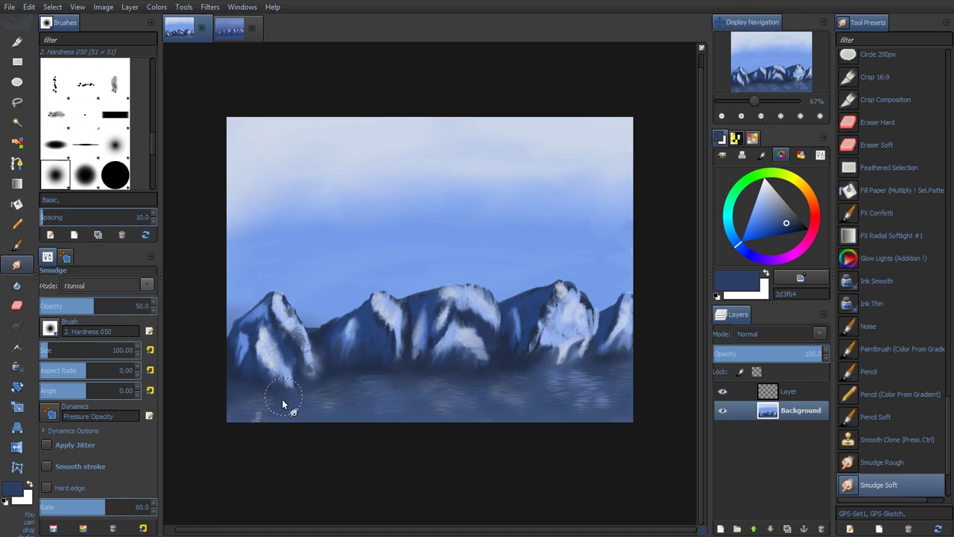
{"action": "key", "text": "bracketright"}
{"action": "key", "text": "bracketright"}
{"action": "key", "text": "bracketright"}
{"action": "key", "text": "bracketright"}
{"action": "key", "text": "bracketright"}
{"action": "key", "text": "bracketright"}
{"action": "key", "text": "bracketright"}
{"action": "key", "text": "bracketright"}
{"action": "key", "text": "bracketright"}
{"action": "key", "text": "bracketright"}
Load the Paintbrush's Clouds preset and paint scattered grey-blue 8392b0 cloud patches across the sky at size 80
{"action": "left_click", "coordinate": [20, 246]}
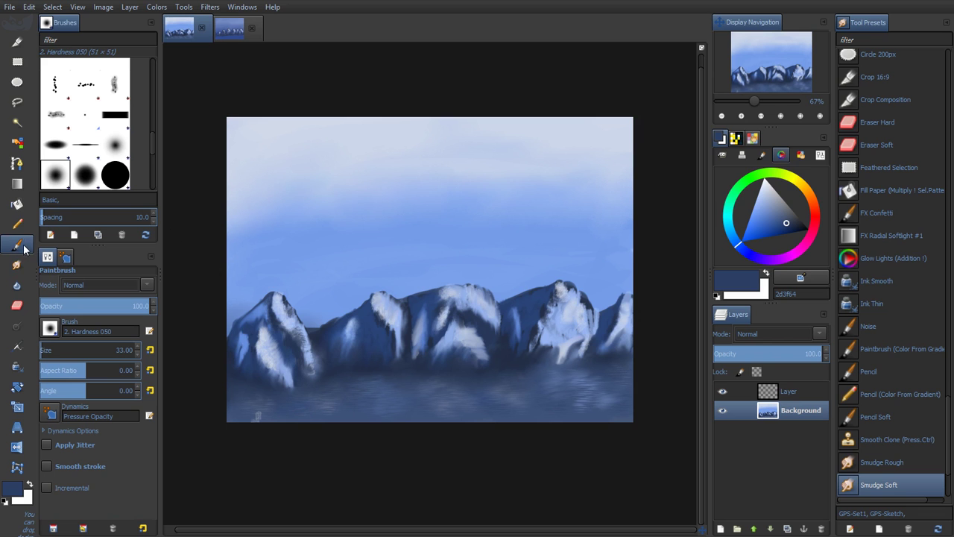
{"action": "left_click", "coordinate": [83, 527]}
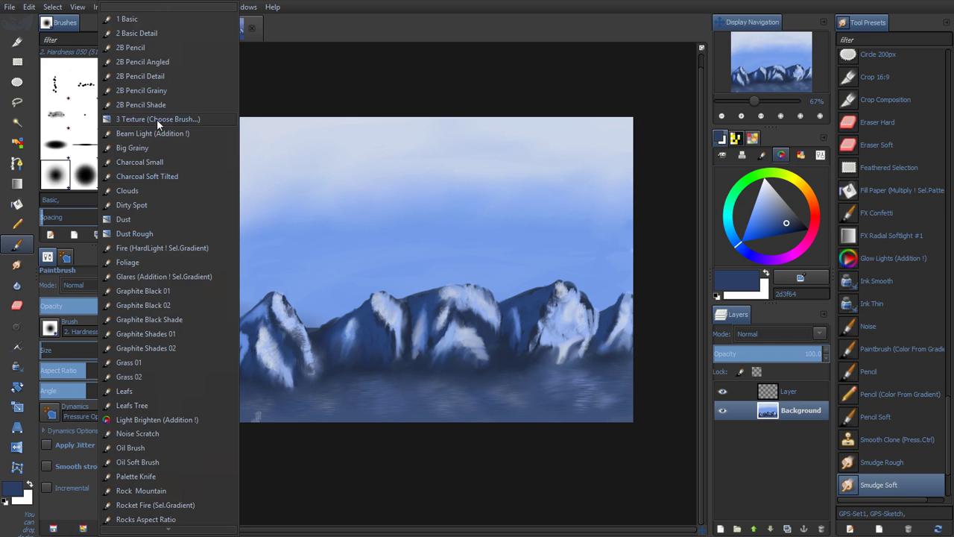
{"action": "left_click", "coordinate": [150, 190]}
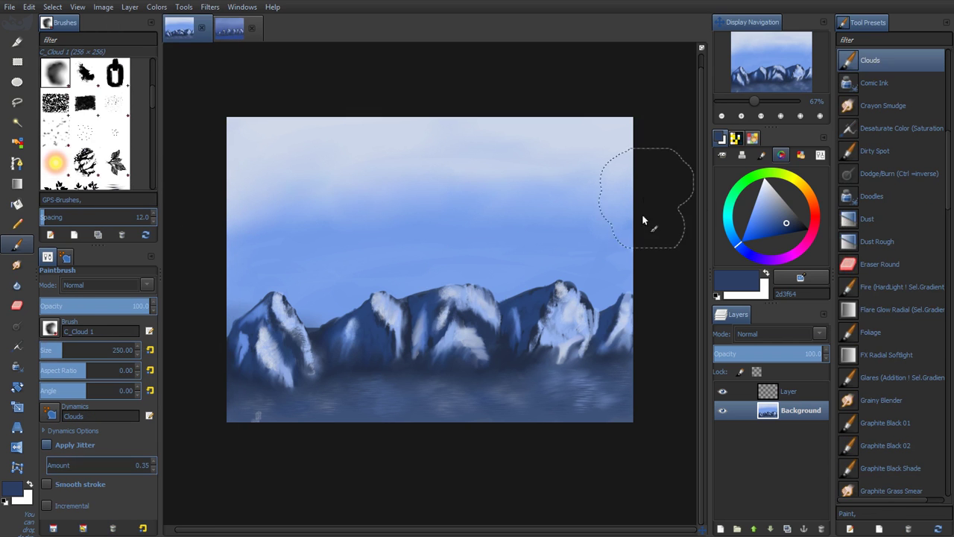
{"action": "left_click_drag", "start_coordinate": [785, 219], "coordinate": [774, 205]}
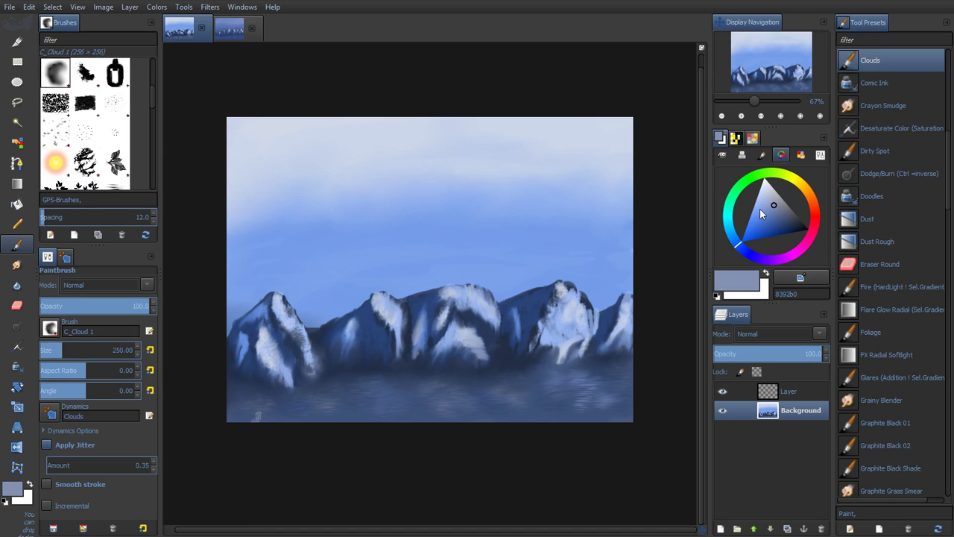
{"action": "key", "text": "bracketleft"}
{"action": "key", "text": "bracketleft"}
{"action": "key", "text": "bracketleft"}
{"action": "key", "text": "bracketleft"}
{"action": "mouse_move", "coordinate": [516, 174]}
{"action": "left_mouse_down"}
{"action": "mouse_move", "coordinate": [498, 173]}
{"action": "mouse_move", "coordinate": [510, 200]}
{"action": "mouse_move", "coordinate": [491, 171]}
{"action": "left_mouse_up"}
{"action": "mouse_move", "coordinate": [351, 182]}
{"action": "left_mouse_down"}
{"action": "mouse_move", "coordinate": [320, 192]}
{"action": "mouse_move", "coordinate": [358, 199]}
{"action": "mouse_move", "coordinate": [335, 217]}
{"action": "mouse_move", "coordinate": [306, 228]}
{"action": "mouse_move", "coordinate": [284, 220]}
{"action": "mouse_move", "coordinate": [328, 224]}
{"action": "left_mouse_up"}
{"action": "mouse_move", "coordinate": [579, 207]}
{"action": "left_mouse_down"}
{"action": "mouse_move", "coordinate": [584, 175]}
{"action": "mouse_move", "coordinate": [607, 176]}
{"action": "mouse_move", "coordinate": [584, 198]}
{"action": "left_mouse_up"}
{"action": "mouse_move", "coordinate": [438, 160]}
{"action": "left_mouse_down"}
{"action": "mouse_move", "coordinate": [411, 139]}
{"action": "mouse_move", "coordinate": [401, 147]}
{"action": "mouse_move", "coordinate": [302, 135]}
{"action": "left_mouse_up"}
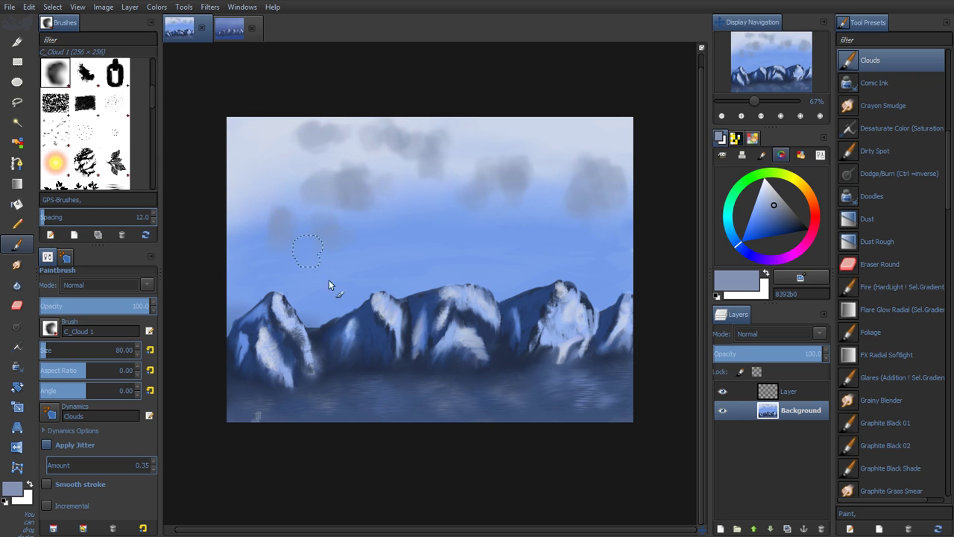
{"action": "mouse_move", "coordinate": [290, 176]}
{"action": "left_mouse_down"}
{"action": "mouse_move", "coordinate": [267, 152]}
{"action": "mouse_move", "coordinate": [257, 164]}
{"action": "mouse_move", "coordinate": [255, 155]}
{"action": "left_mouse_up"}
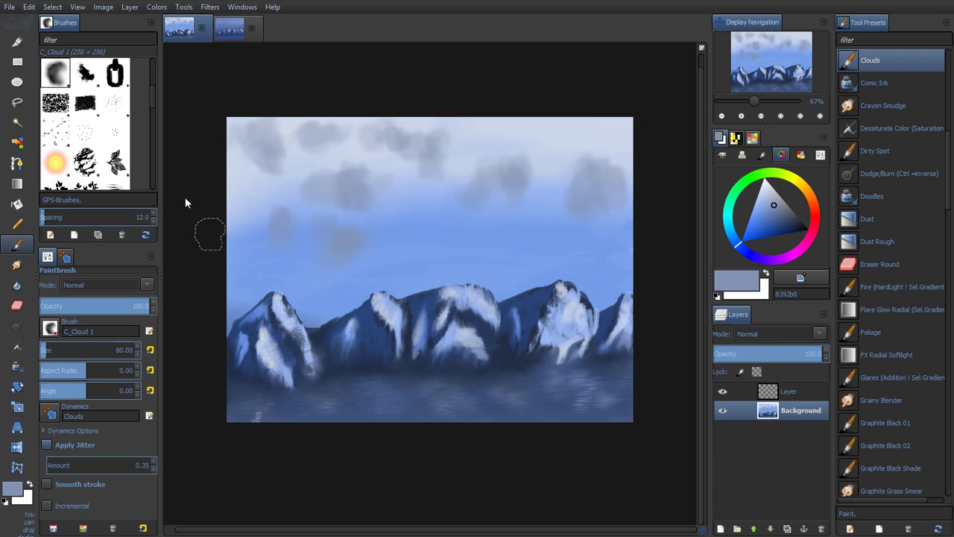
Lighten the tops of the grey cloud patches with Dodge/Burn, using the C_Cloud 1 brush at size 80
{"action": "left_click", "coordinate": [18, 327]}
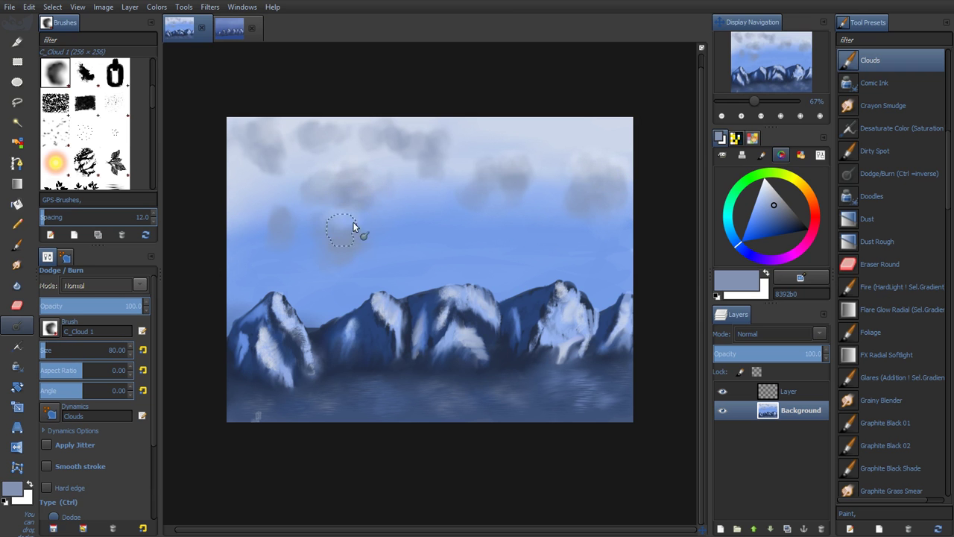
{"action": "mouse_move", "coordinate": [348, 255]}
{"action": "left_mouse_down"}
{"action": "mouse_move", "coordinate": [307, 248]}
{"action": "mouse_move", "coordinate": [293, 217]}
{"action": "left_mouse_up"}
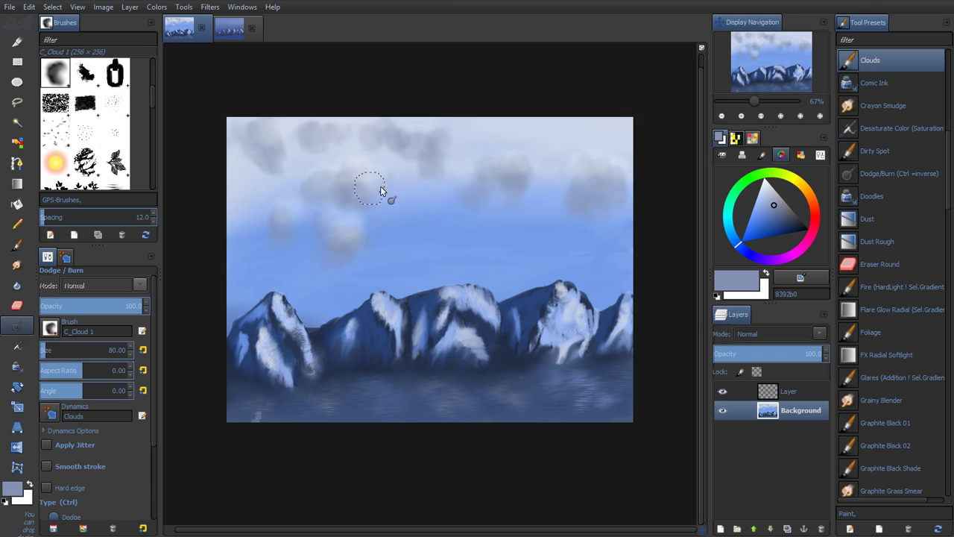
{"action": "left_click_drag", "start_coordinate": [419, 158], "coordinate": [389, 143]}
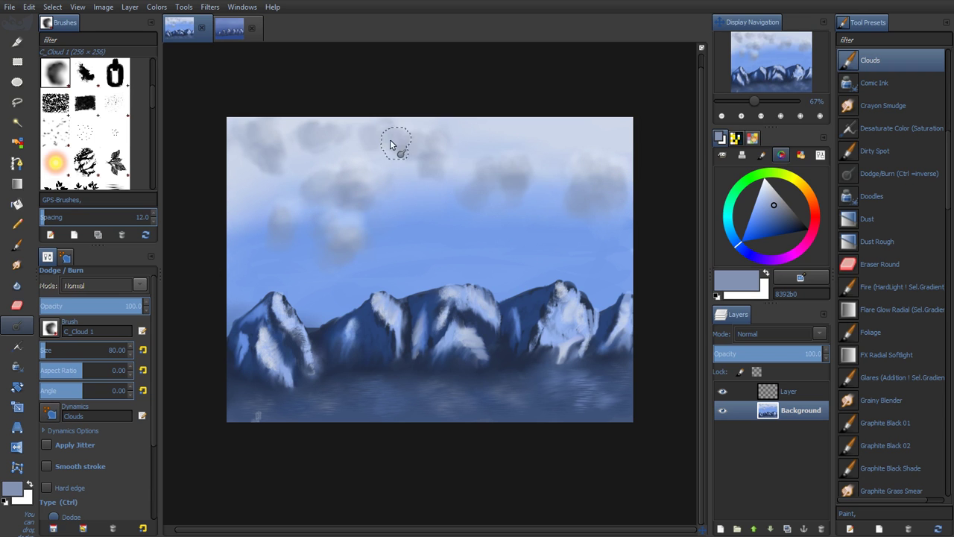
{"action": "left_click_drag", "start_coordinate": [512, 171], "coordinate": [507, 157]}
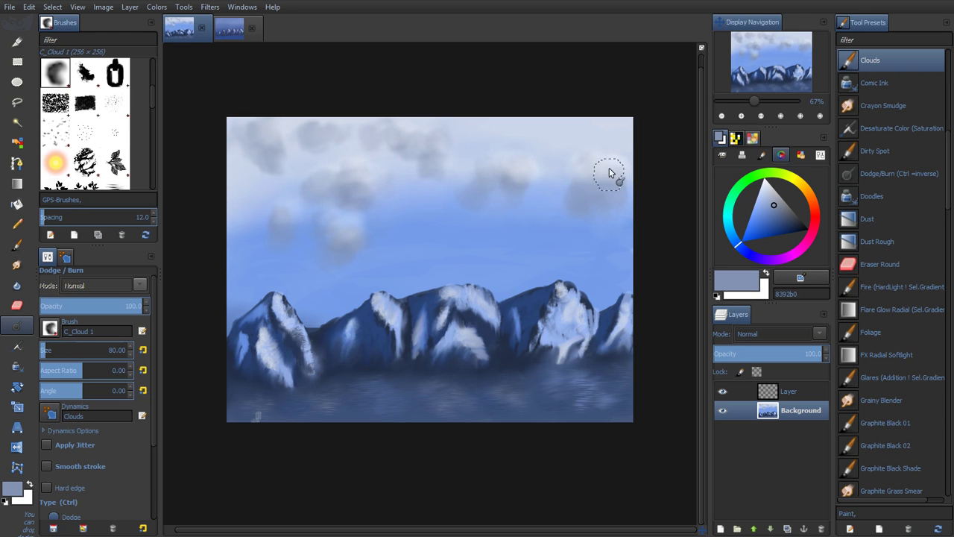
{"action": "left_click_drag", "start_coordinate": [586, 164], "coordinate": [571, 204]}
Paint paler bbc2d1 clouds with the Paintbrush between and below the grey patches in the sky
{"action": "left_click", "coordinate": [18, 245]}
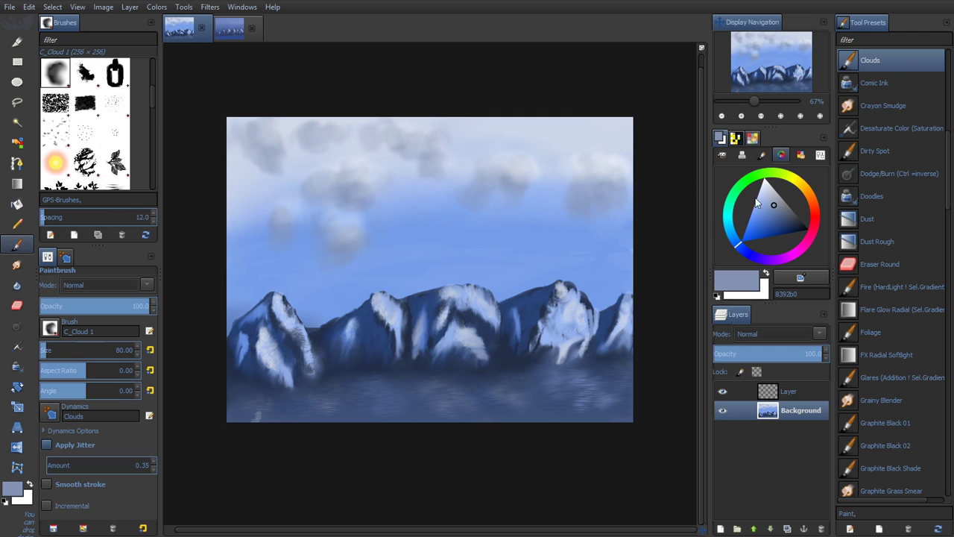
{"action": "left_click_drag", "start_coordinate": [774, 202], "coordinate": [770, 193]}
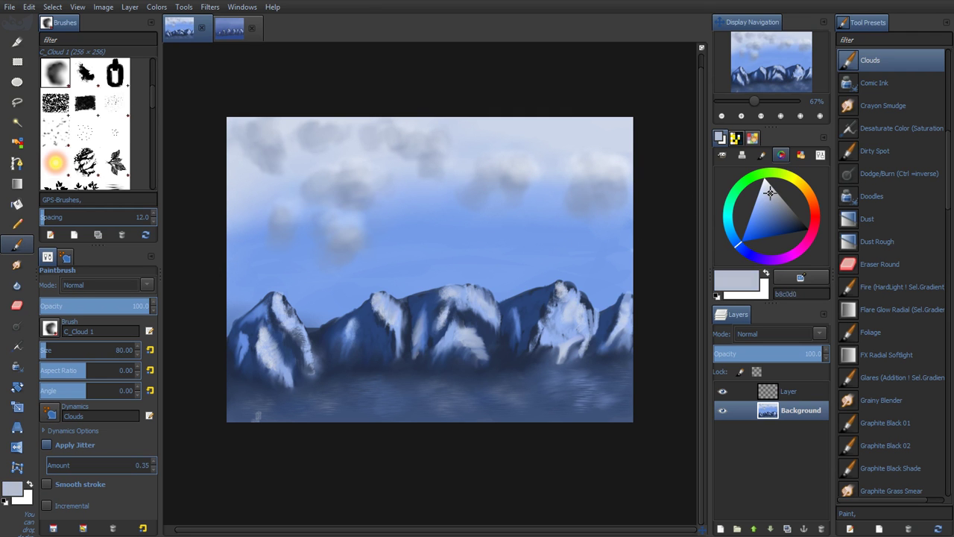
{"action": "left_click", "coordinate": [514, 213]}
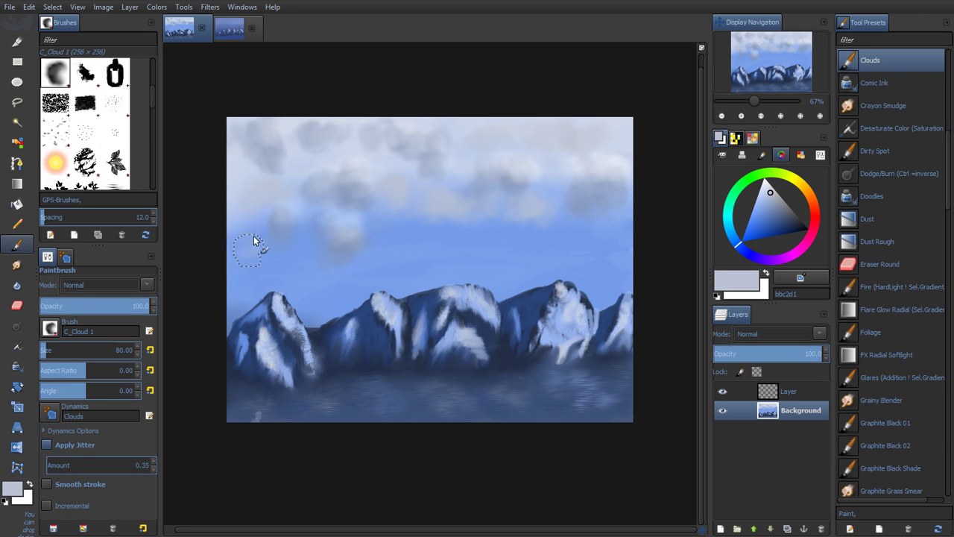
{"action": "mouse_move", "coordinate": [276, 267]}
{"action": "left_mouse_down"}
{"action": "mouse_move", "coordinate": [333, 261]}
{"action": "mouse_move", "coordinate": [439, 231]}
{"action": "mouse_move", "coordinate": [562, 230]}
{"action": "left_mouse_up"}
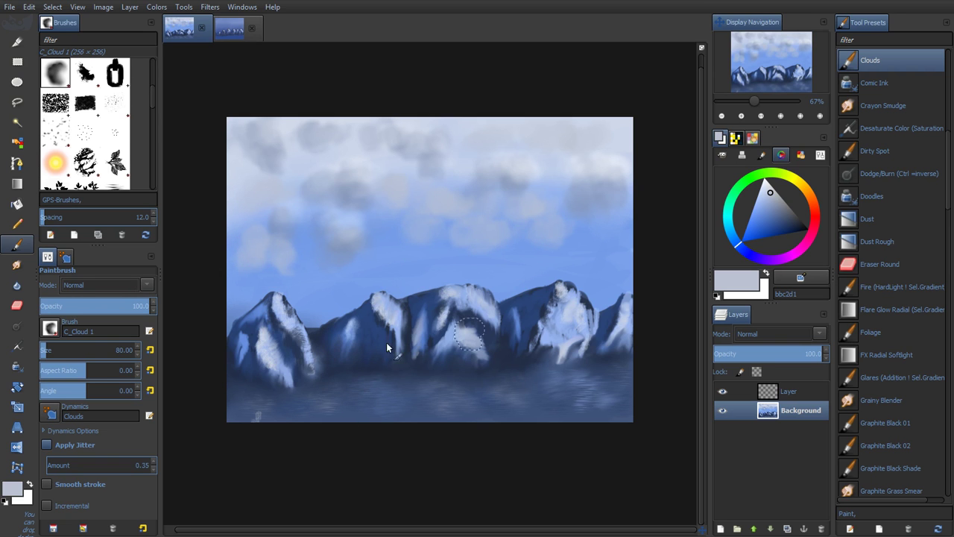
{"action": "left_click", "coordinate": [83, 527]}
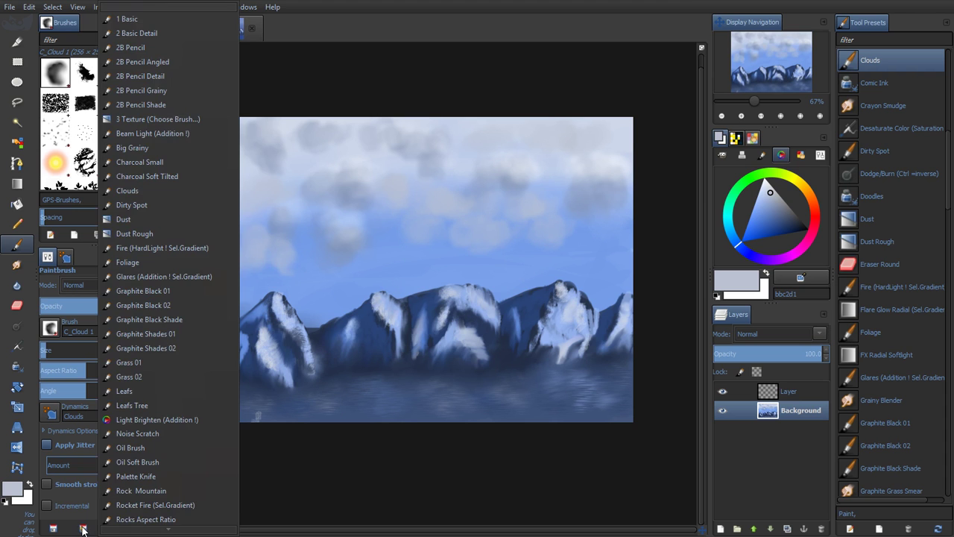
{"action": "left_click", "coordinate": [311, 448]}
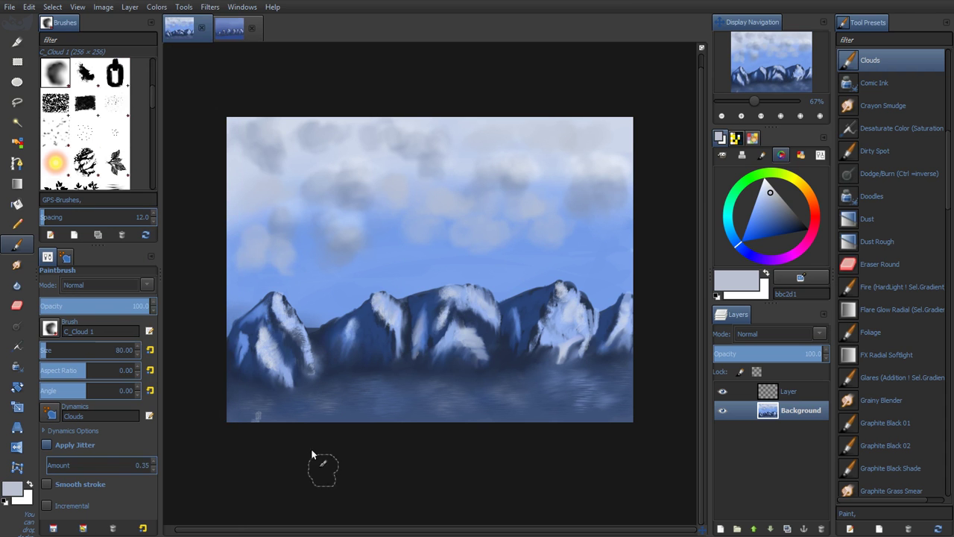
Load the Smudge tool's Balls Smudge preset and blend the cloud patches into rounded masses at size 82
{"action": "left_click", "coordinate": [16, 265]}
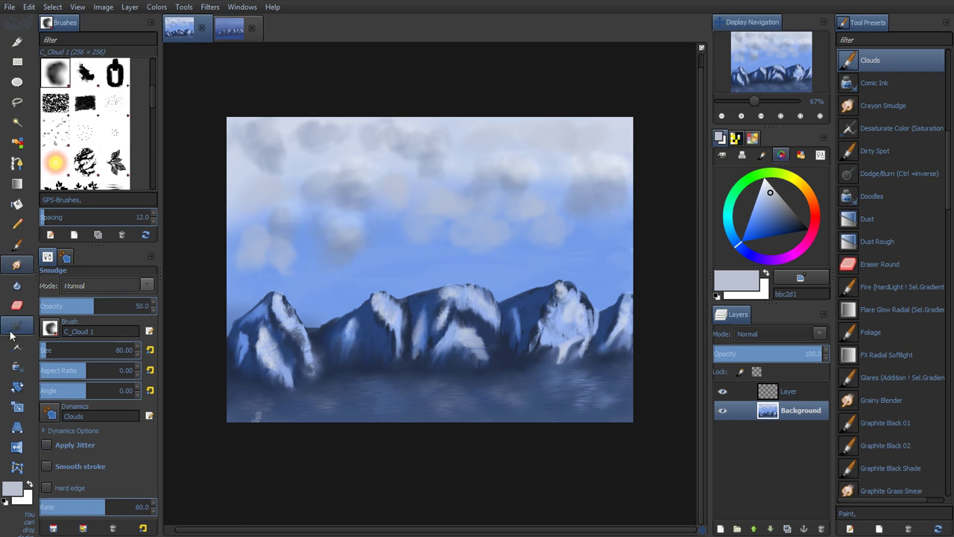
{"action": "left_click", "coordinate": [83, 528]}
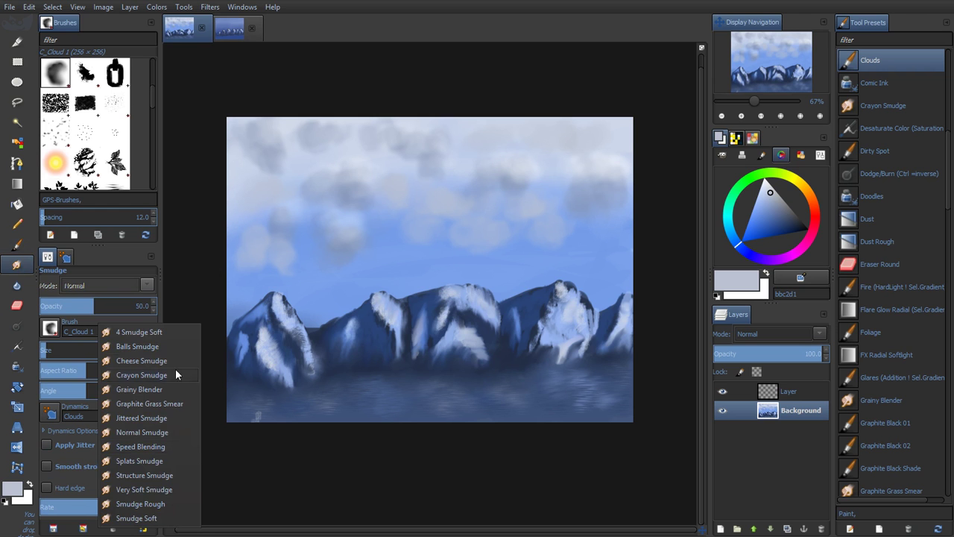
{"action": "left_click", "coordinate": [138, 346]}
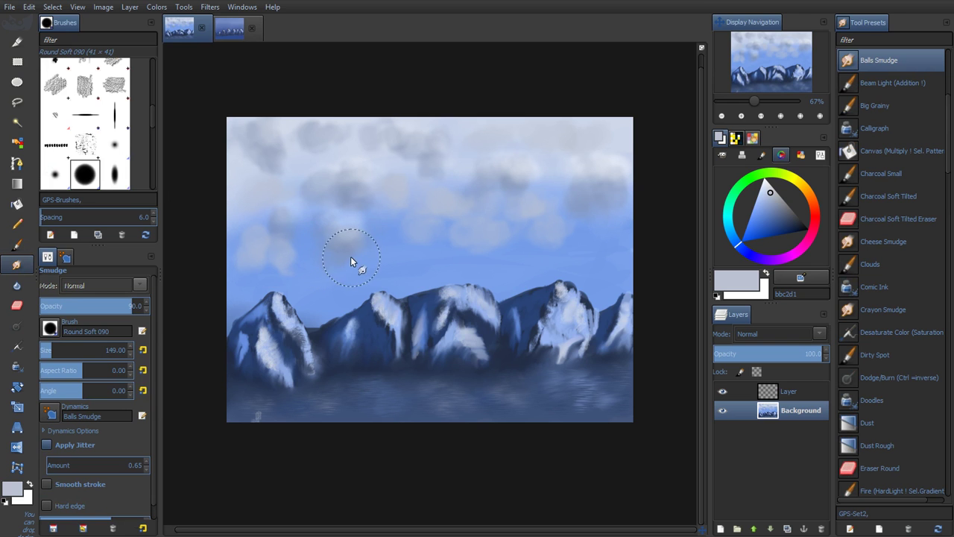
{"action": "key", "text": "bracketleft"}
{"action": "key", "text": "bracketleft"}
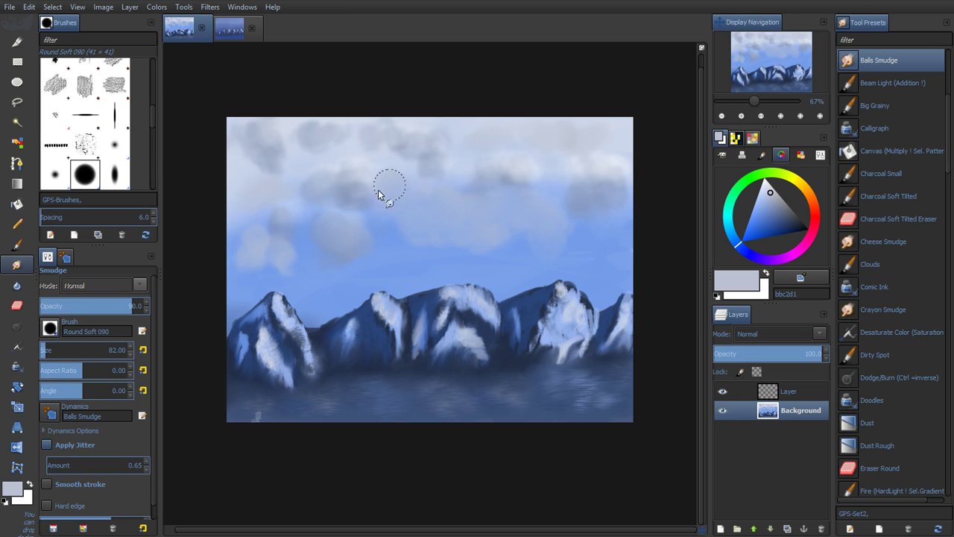
{"action": "mouse_move", "coordinate": [522, 179]}
{"action": "left_mouse_down"}
{"action": "mouse_move", "coordinate": [614, 207]}
{"action": "mouse_move", "coordinate": [579, 182]}
{"action": "mouse_move", "coordinate": [601, 192]}
{"action": "left_mouse_up"}
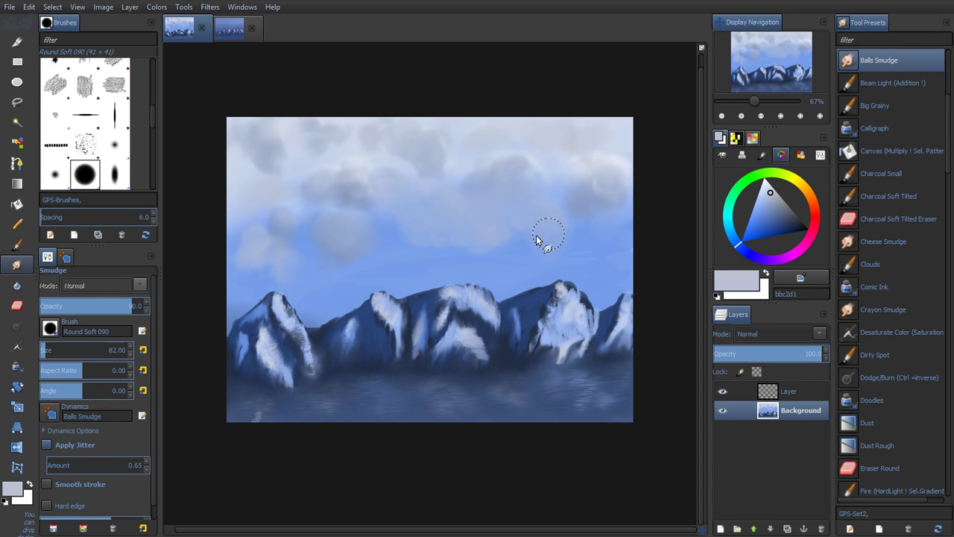
{"action": "left_click", "coordinate": [22, 328]}
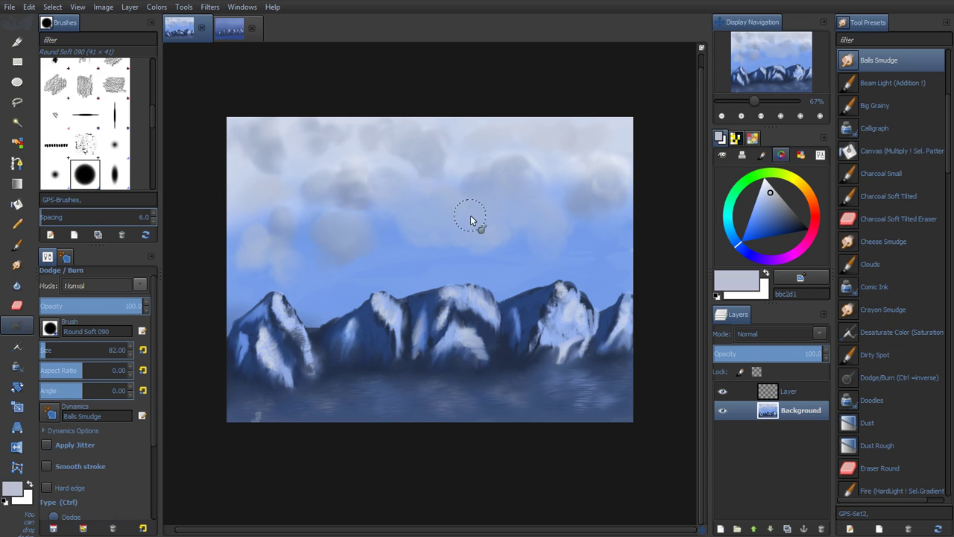
{"action": "left_click_drag", "start_coordinate": [574, 168], "coordinate": [602, 179]}
{"action": "key", "text": "ctrl+z"}
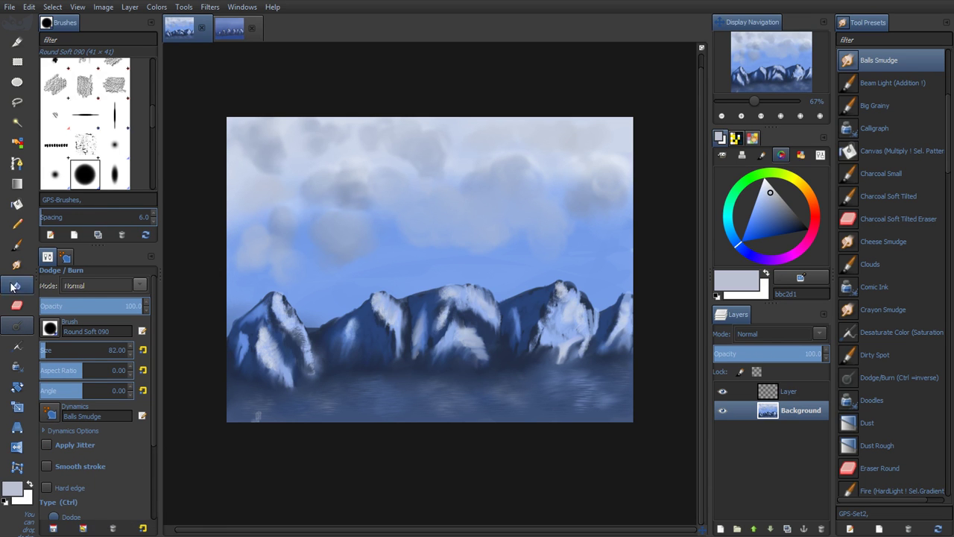
Reload the Clouds preset for its C_Cloud 1 brush, and brighten the middle row of clouds with Dodge/Burn at size 43
{"action": "left_click", "coordinate": [18, 247]}
{"action": "left_click", "coordinate": [83, 527]}
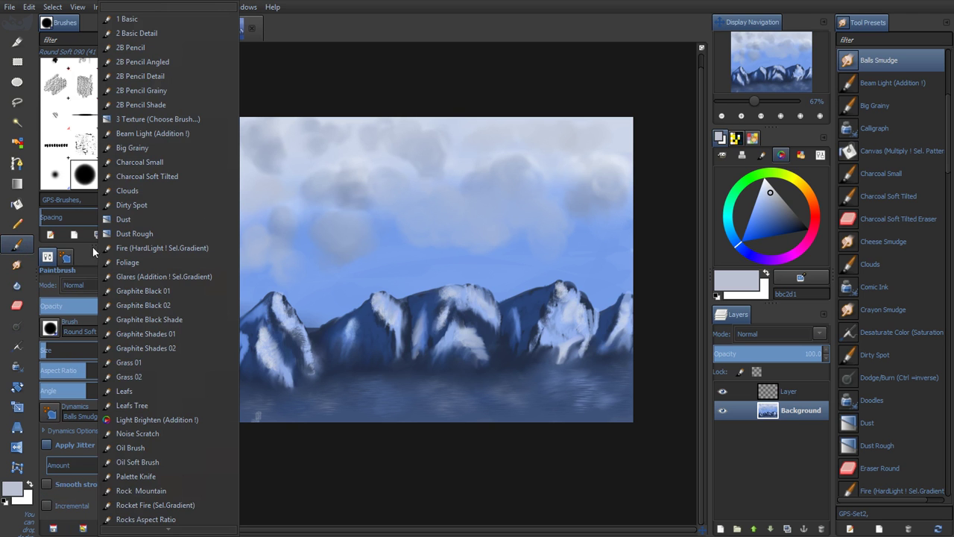
{"action": "left_click", "coordinate": [147, 191]}
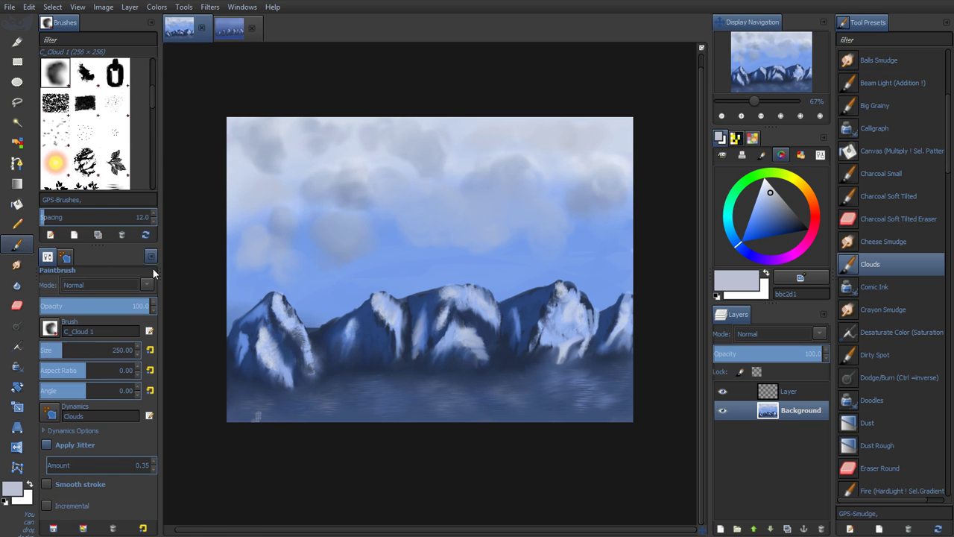
{"action": "left_click", "coordinate": [18, 328]}
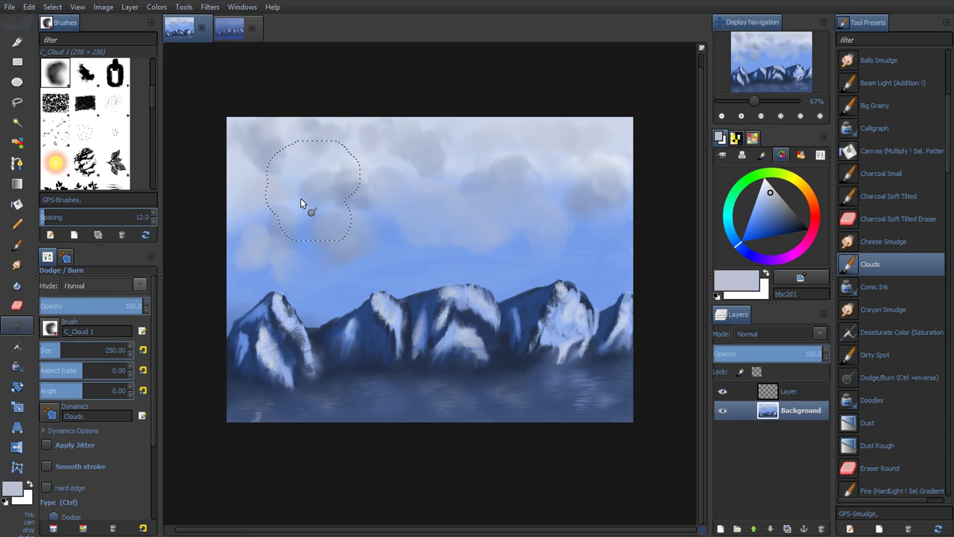
{"action": "key", "text": "backslash"}
{"action": "key", "text": "bracketright"}
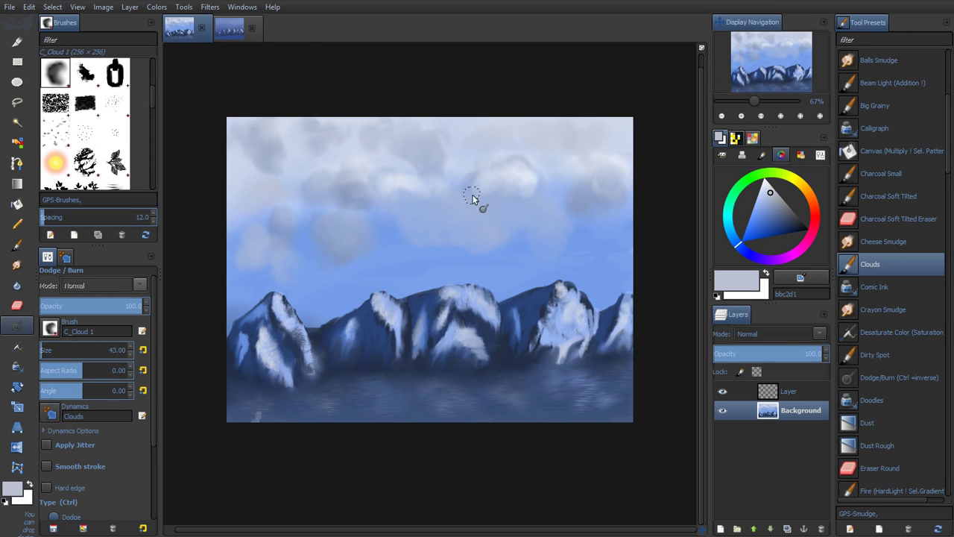
Dodge highlights into the remaining middle and lower clouds, and burn soft shadows along the clouds' undersides
{"action": "left_click_drag", "start_coordinate": [520, 177], "coordinate": [504, 185]}
{"action": "left_click_drag", "start_coordinate": [470, 210], "coordinate": [452, 216]}
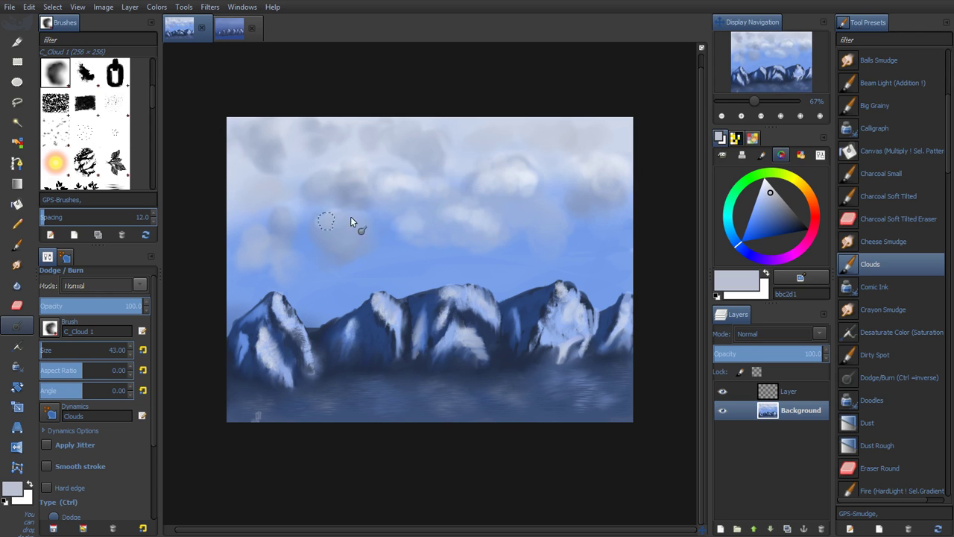
{"action": "left_click", "coordinate": [332, 233]}
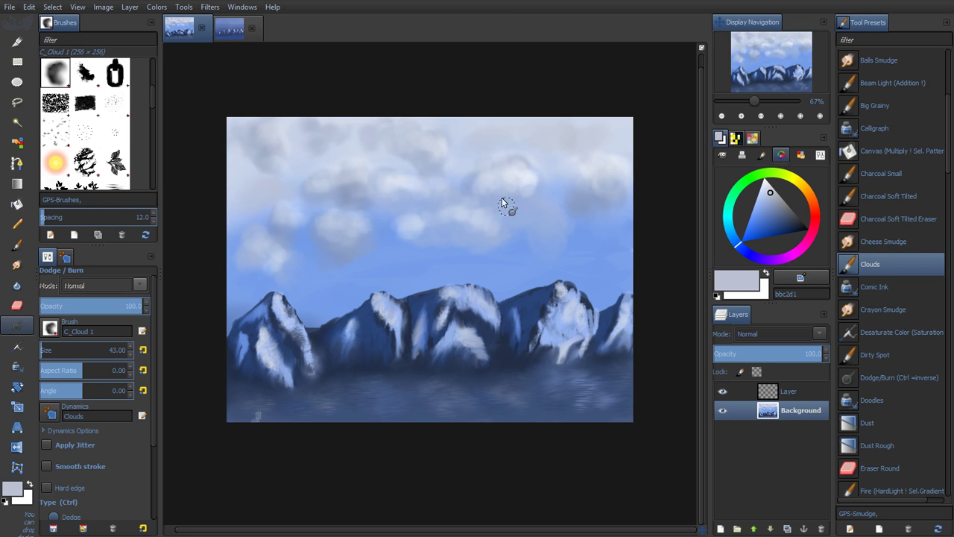
{"action": "left_click_drag", "start_coordinate": [541, 164], "coordinate": [515, 159]}
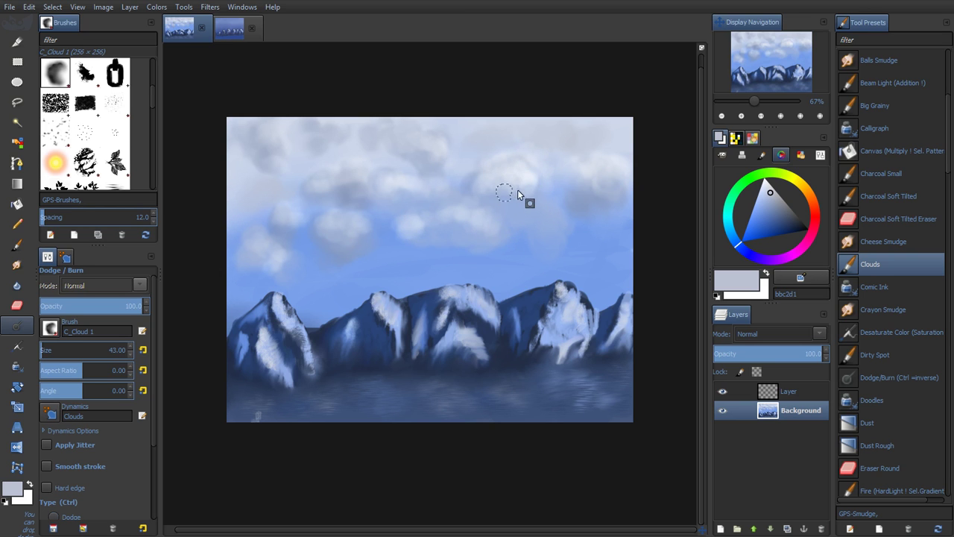
{"action": "mouse_move", "coordinate": [520, 195]}
{"action": "left_mouse_down"}
{"action": "mouse_move", "coordinate": [503, 196]}
{"action": "mouse_move", "coordinate": [539, 198]}
{"action": "mouse_move", "coordinate": [511, 185]}
{"action": "mouse_move", "coordinate": [485, 192]}
{"action": "mouse_move", "coordinate": [497, 197]}
{"action": "left_mouse_up"}
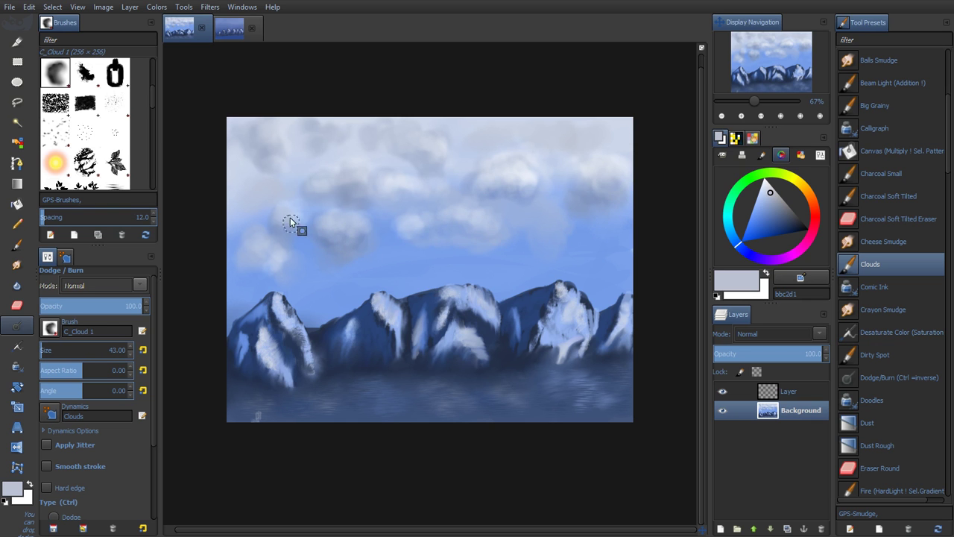
{"action": "left_click_drag", "start_coordinate": [295, 319], "coordinate": [301, 358]}
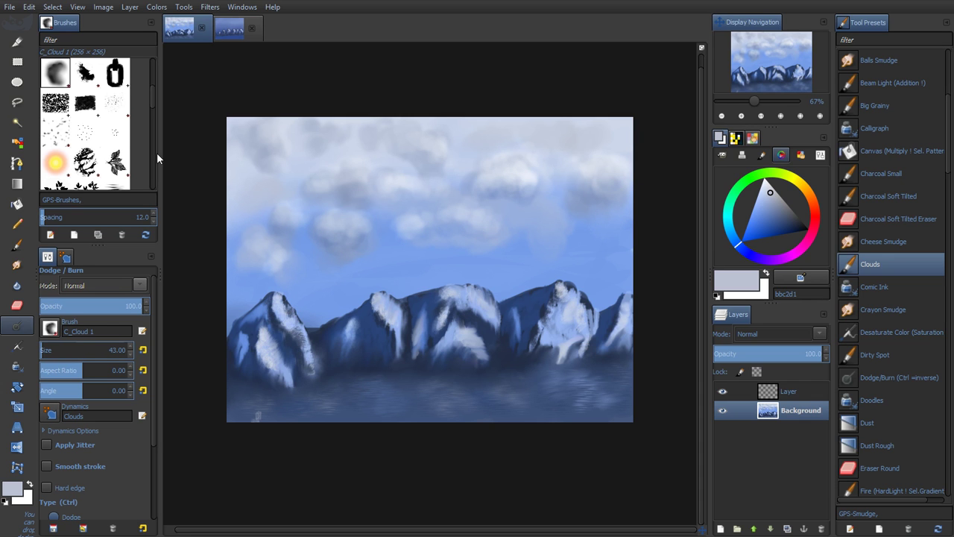